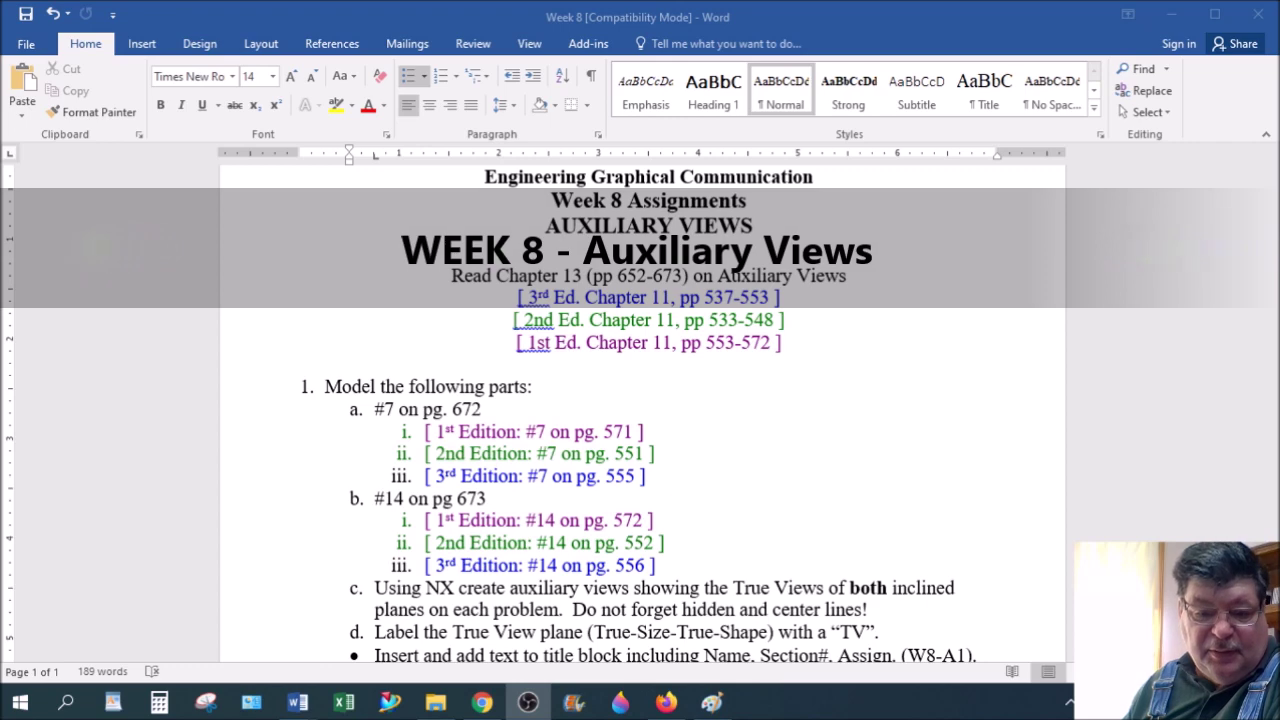
- Look over the bracket's pictorial and standard views in Paint, and switch to the Inlet2_dwg 2 drawing in NX
{"action": "left_click", "coordinate": [711, 703]}
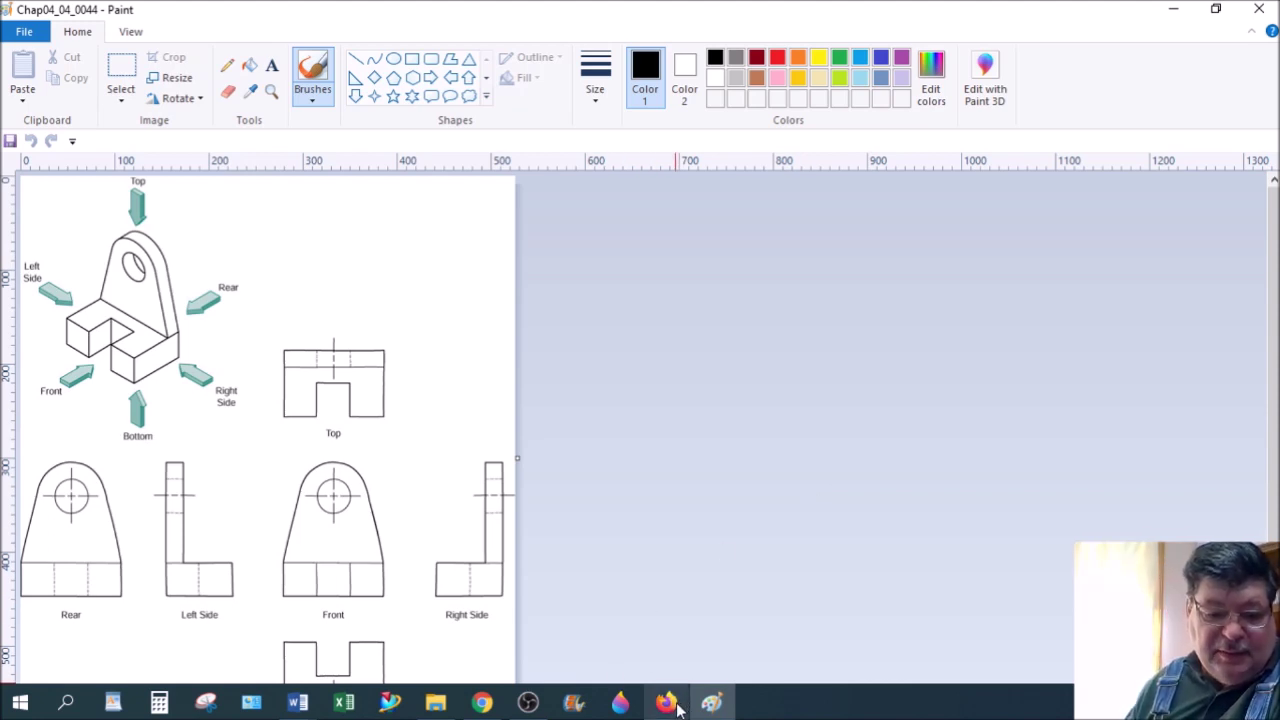
{"action": "mouse_move", "coordinate": [298, 705]}
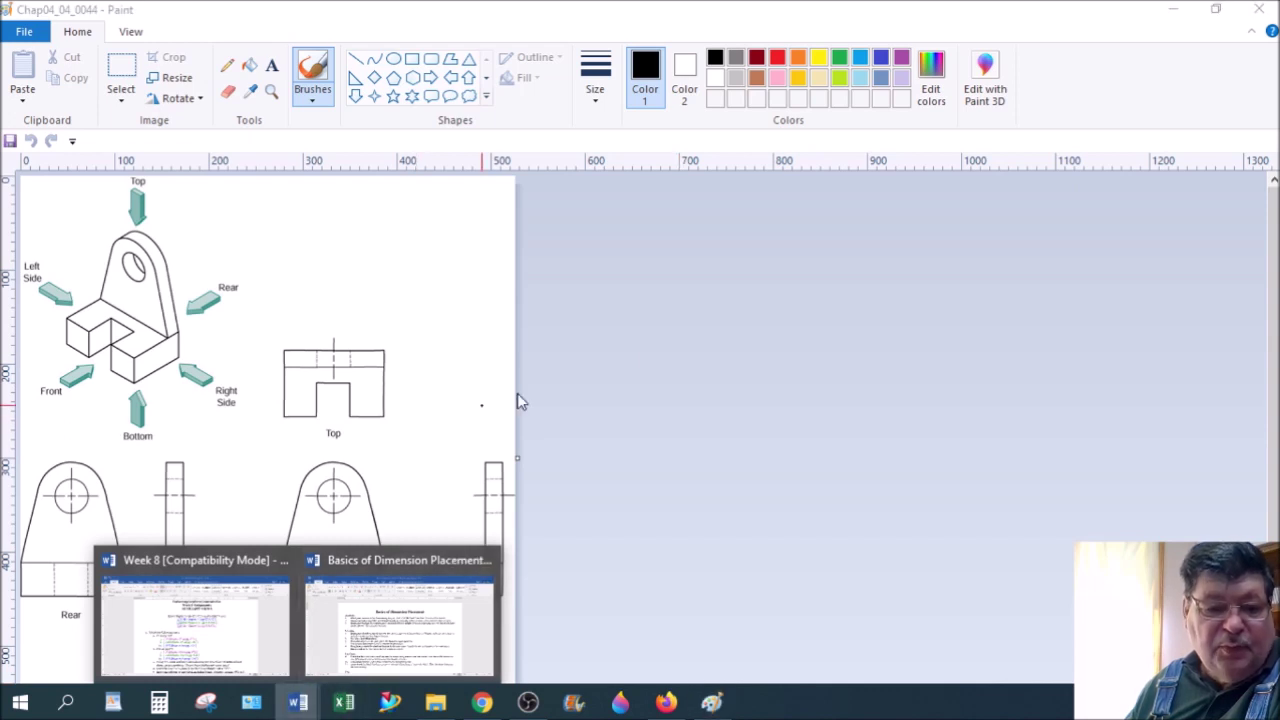
{"action": "left_click", "coordinate": [390, 703]}
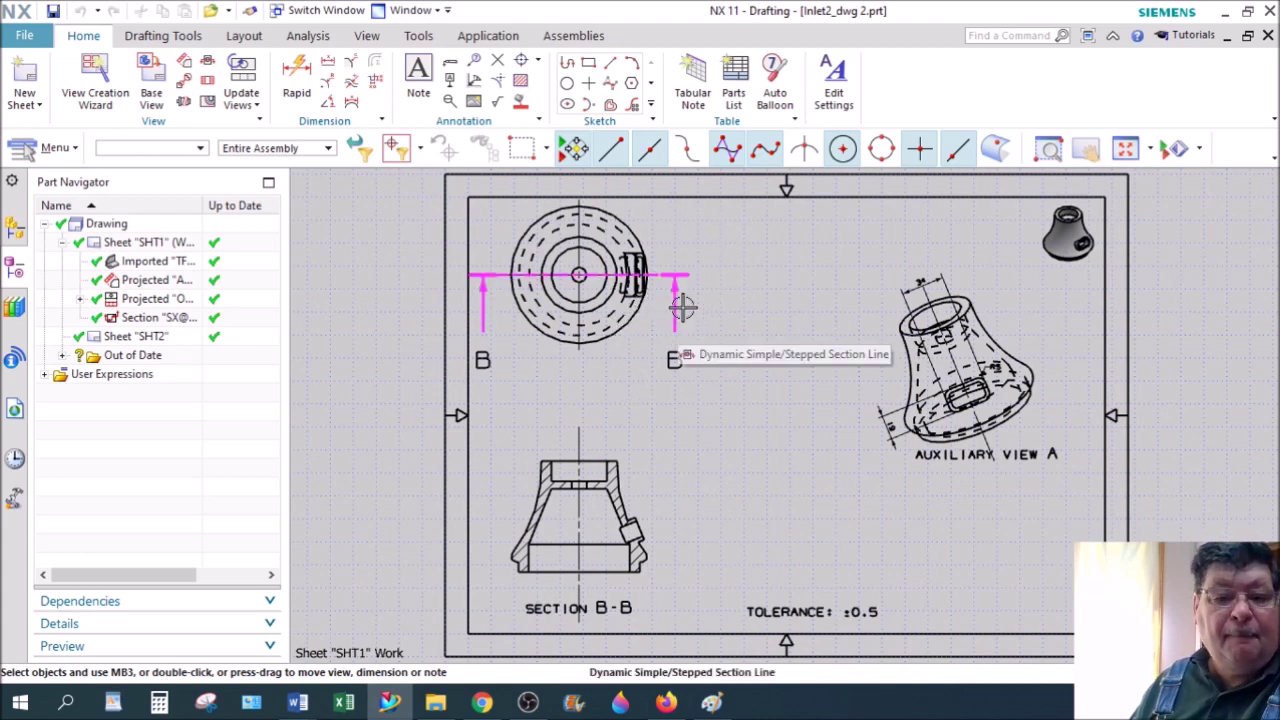
- Project a front view below the circular top view and move it beside section B-B
{"action": "right_click", "coordinate": [665, 236]}
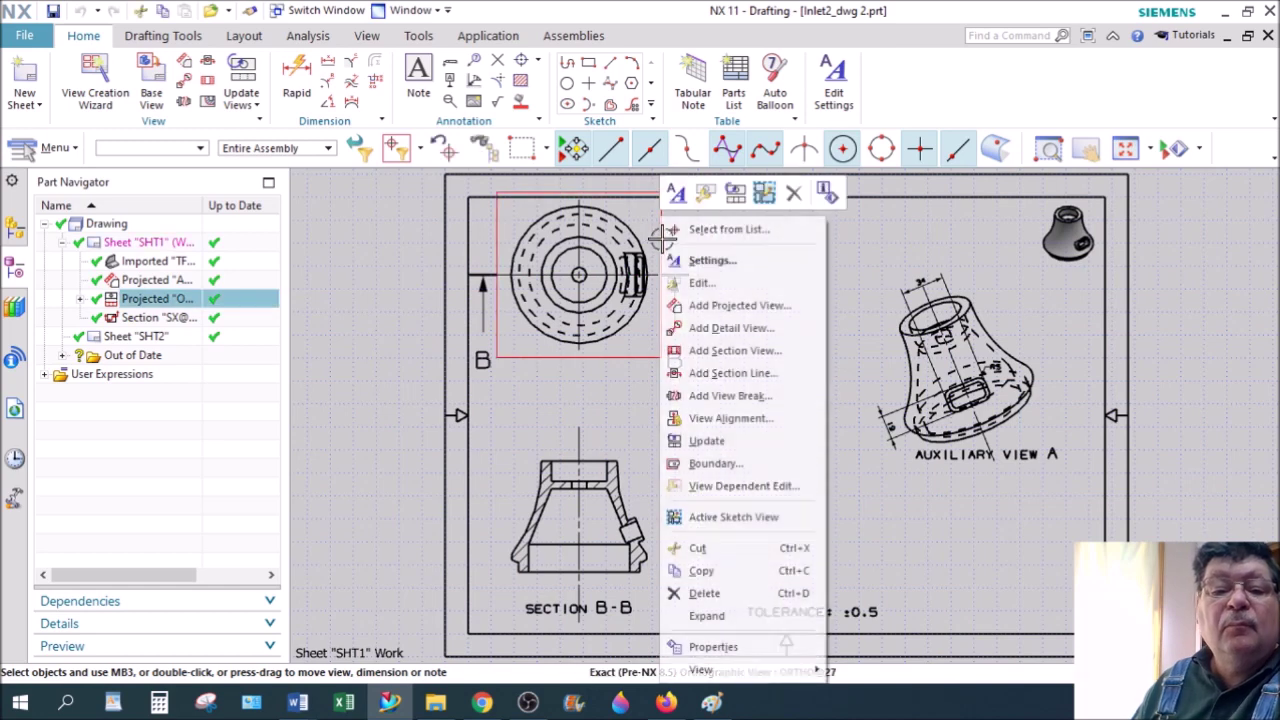
{"action": "left_click", "coordinate": [730, 312]}
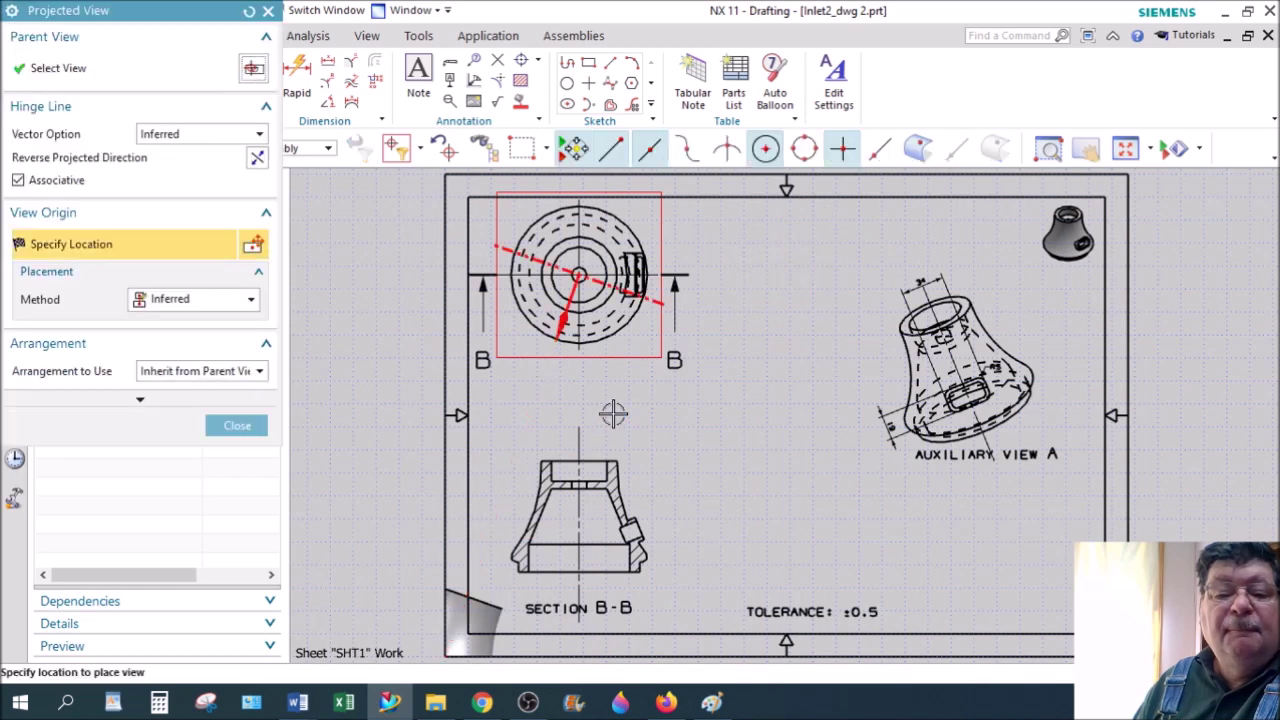
{"action": "left_click", "coordinate": [607, 430]}
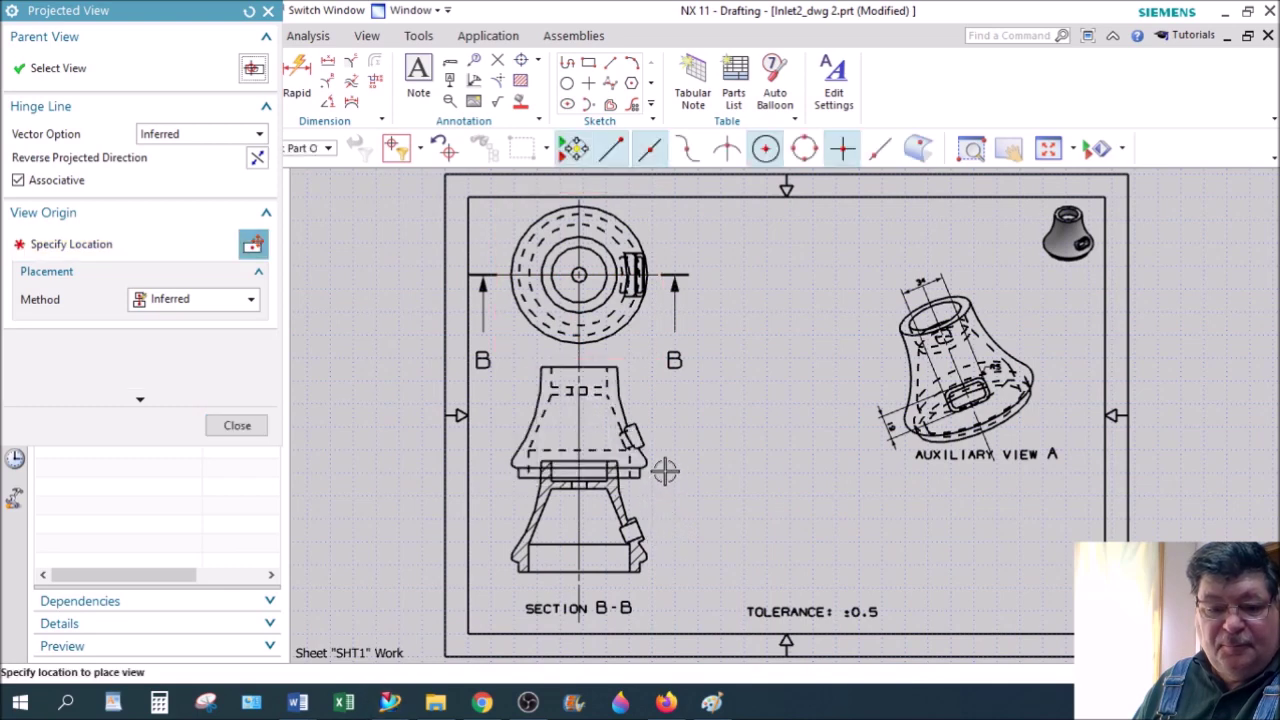
{"action": "left_click", "coordinate": [248, 428]}
{"action": "left_click_drag", "start_coordinate": [594, 423], "coordinate": [810, 560]}
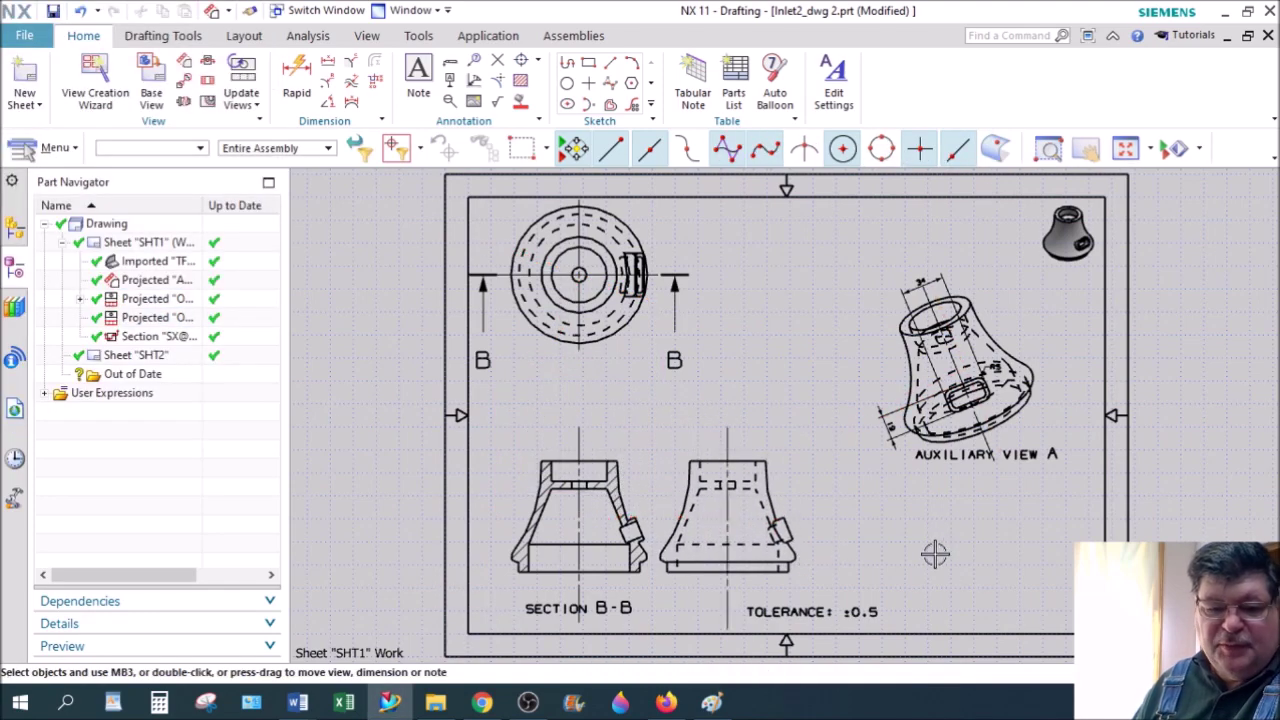
- Try an auxiliary projection from the front view beside section B-B, and delete that front view
{"action": "right_click", "coordinate": [789, 434]}
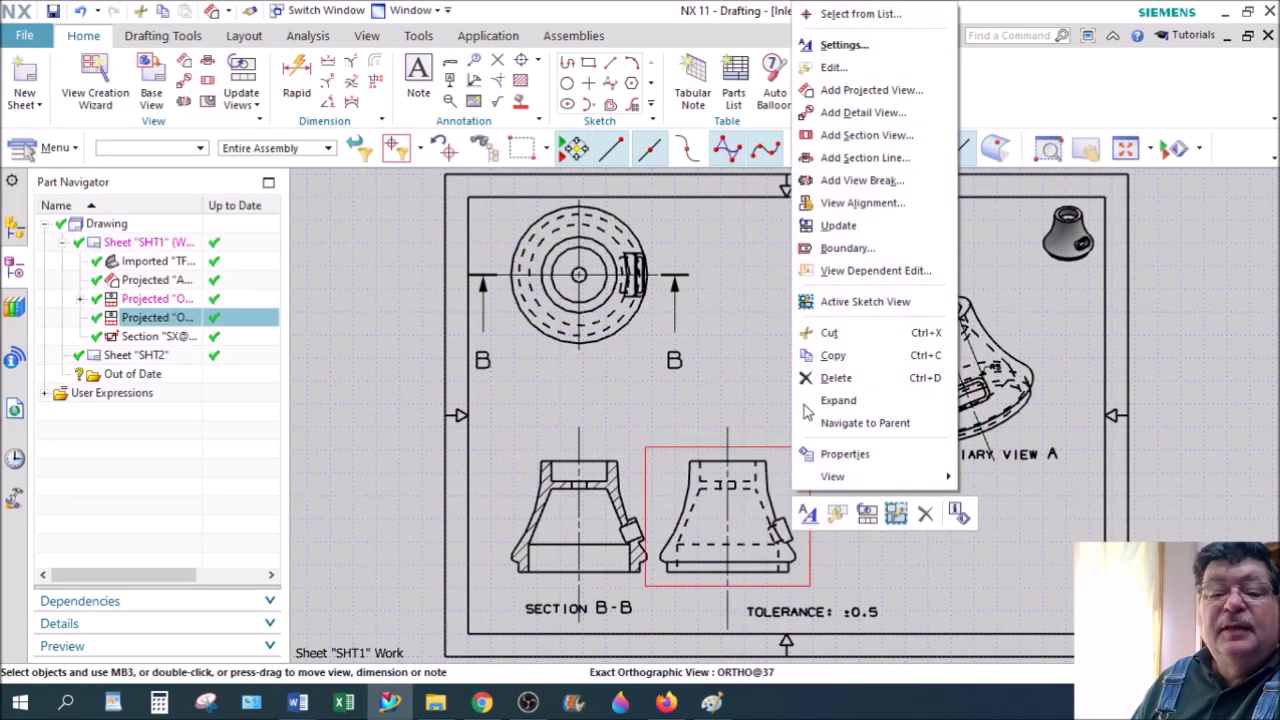
{"action": "left_click", "coordinate": [855, 90]}
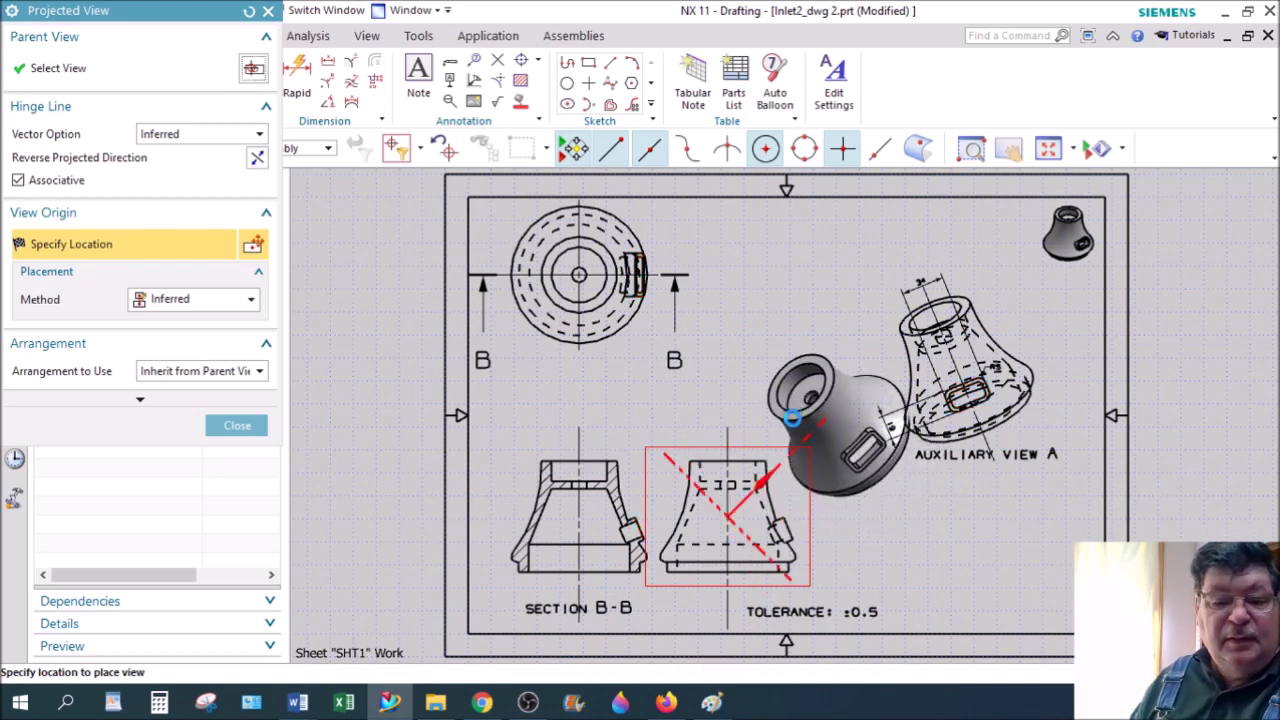
{"action": "key", "text": "Escape"}
{"action": "right_click", "coordinate": [785, 445]}
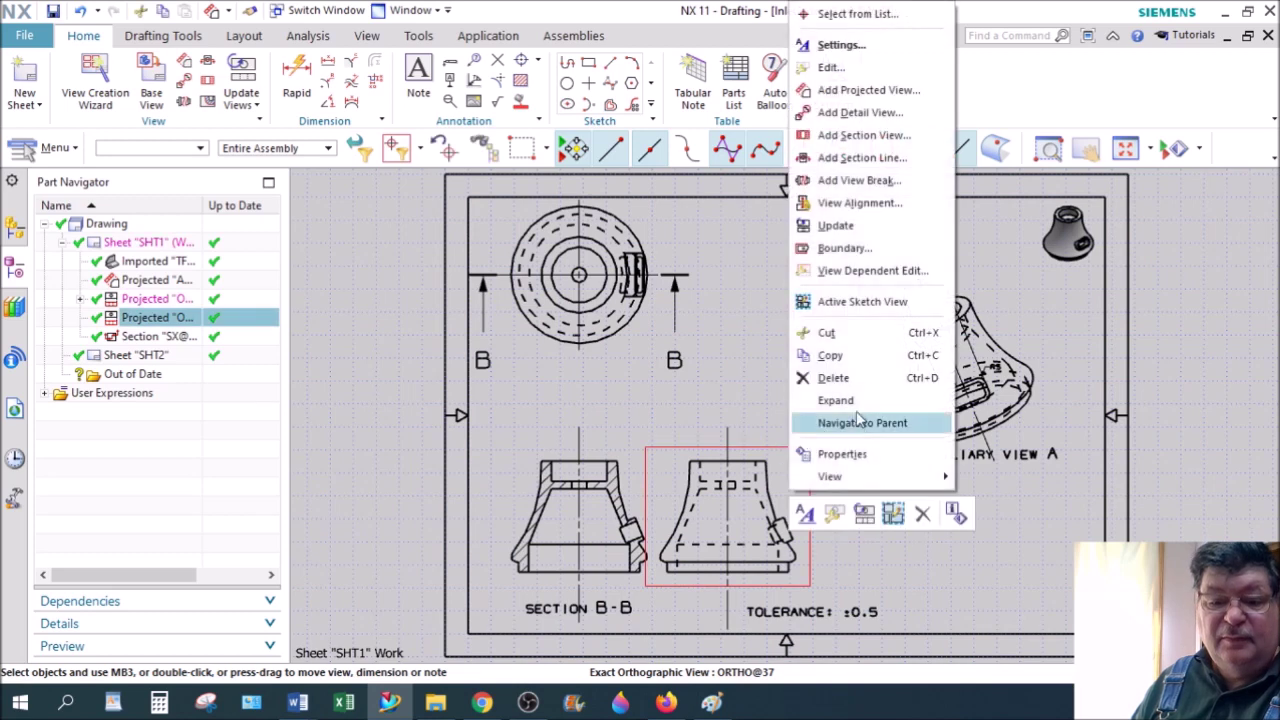
{"action": "left_click", "coordinate": [832, 377]}
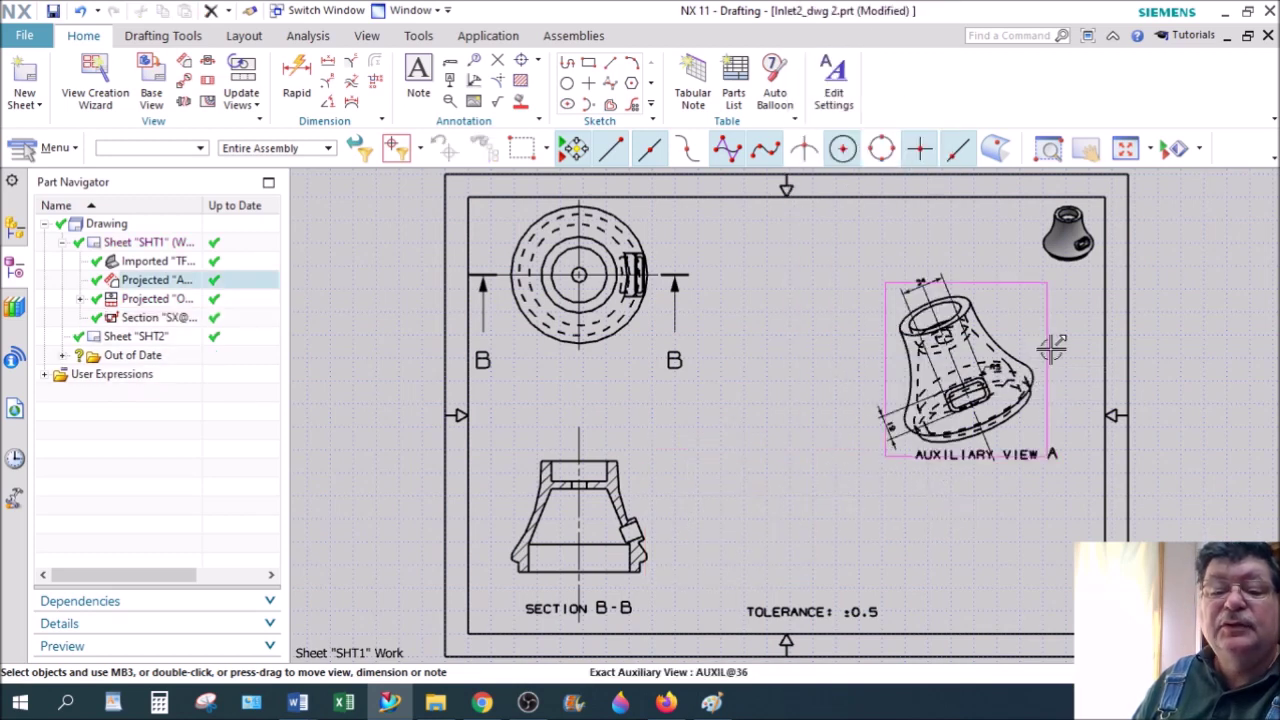
- Move auxiliary view A with its dimensions and label closer to the section view
{"action": "left_click_drag", "start_coordinate": [1051, 343], "coordinate": [966, 376]}
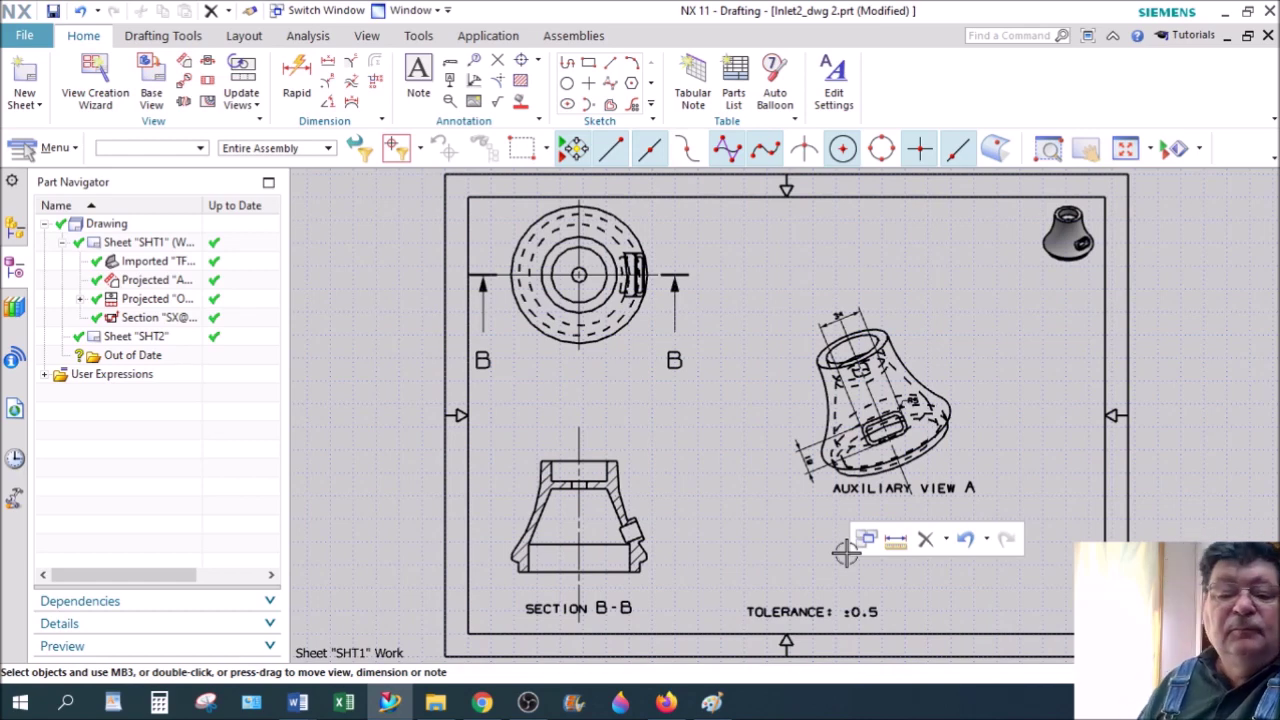
{"action": "right_click", "coordinate": [648, 446]}
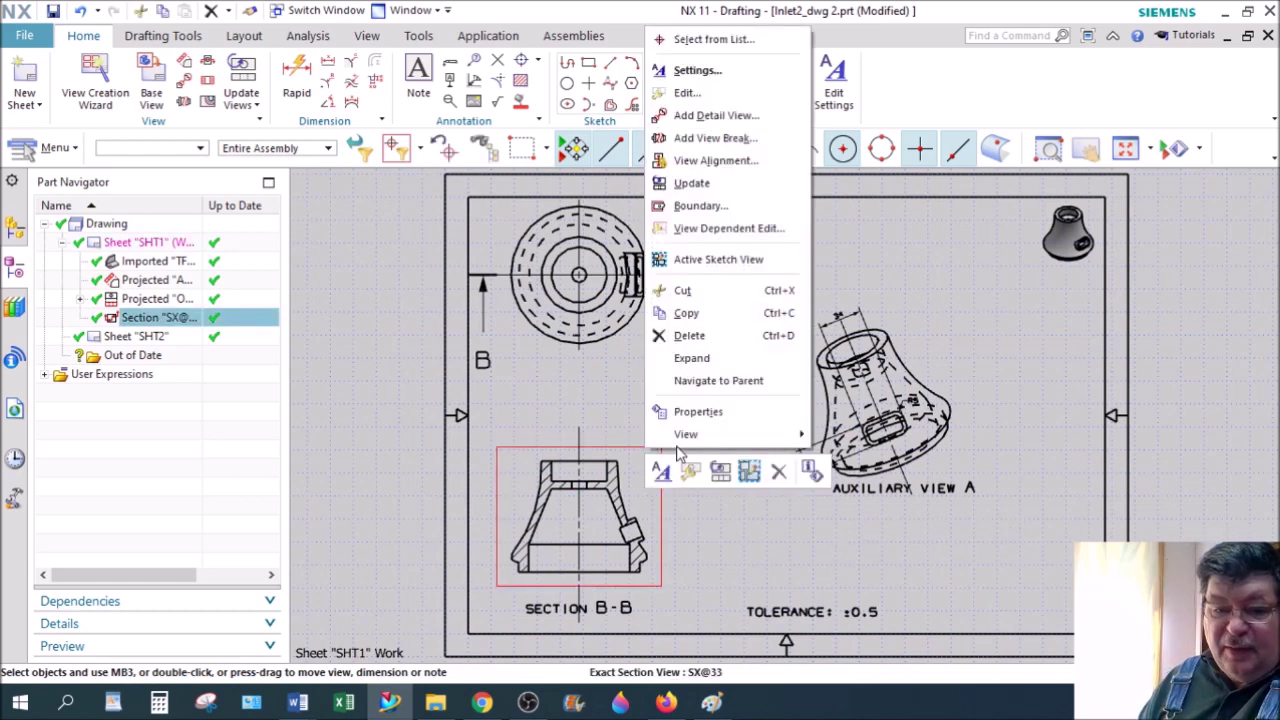
{"action": "left_click", "coordinate": [716, 557]}
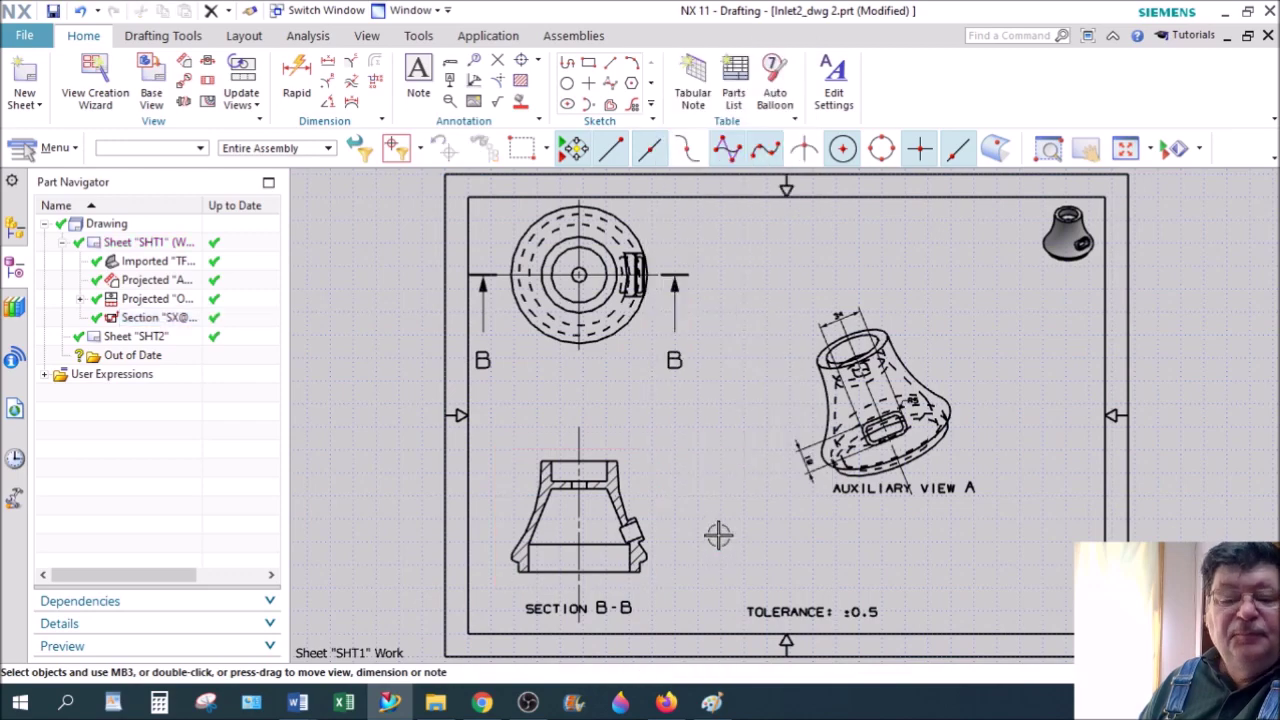
- Examine the true shape and dimensions of the rounded rectangular opening in auxiliary view A against the other views
{"action": "scroll", "coordinate": [893, 455], "scroll_direction": "up", "scroll_amount": 3}
{"action": "scroll", "coordinate": [893, 455], "scroll_direction": "up", "scroll_amount": 1}
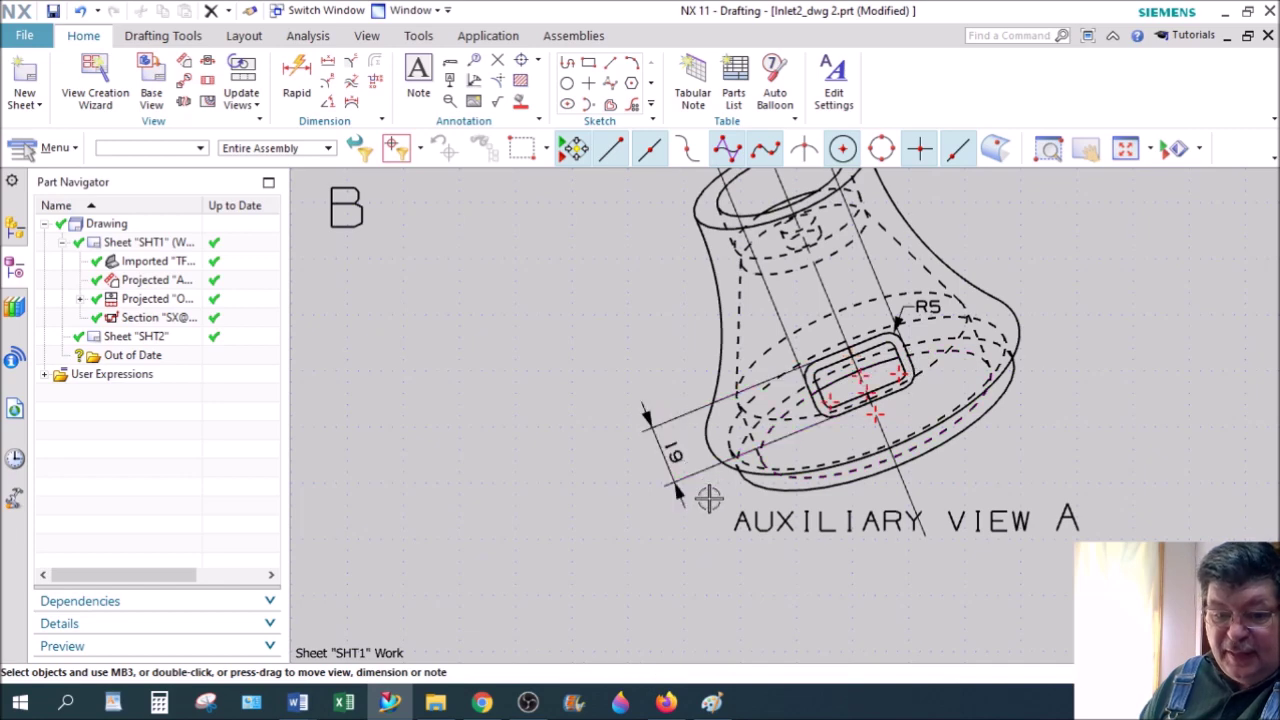
{"action": "scroll", "coordinate": [730, 460], "scroll_direction": "down", "scroll_amount": 2}
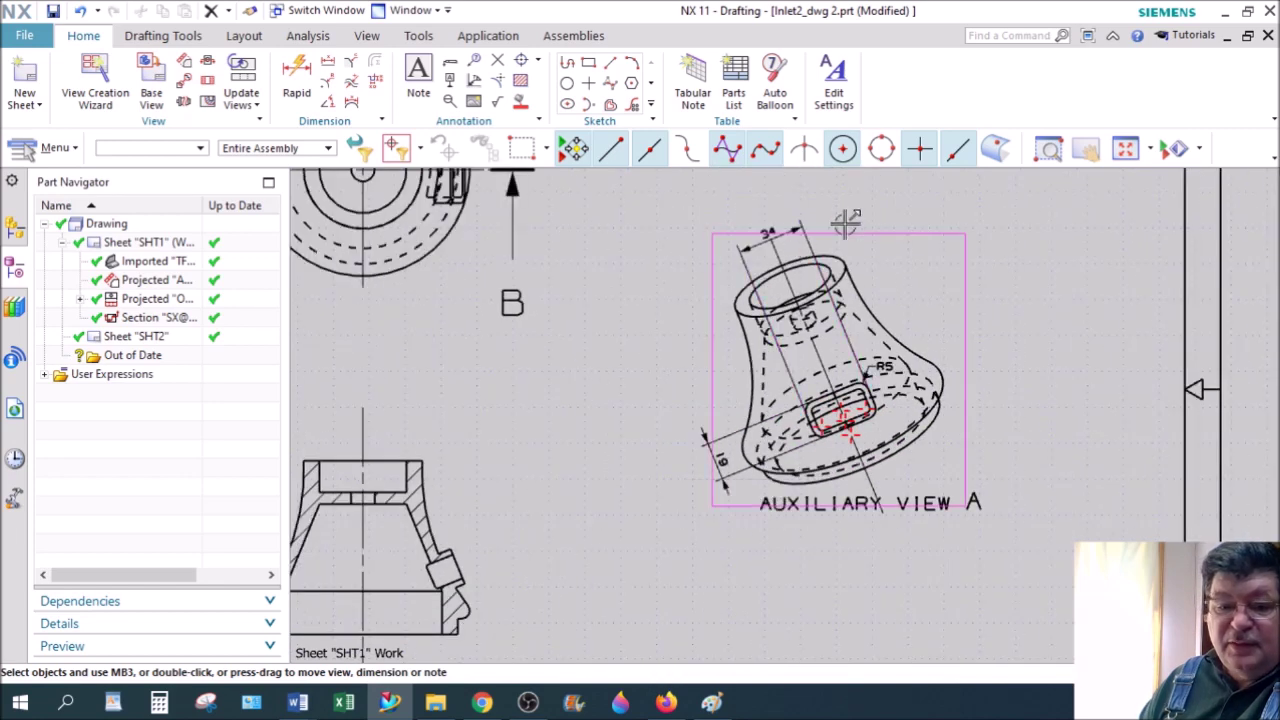
{"action": "scroll", "coordinate": [660, 515], "scroll_direction": "down", "scroll_amount": 2}
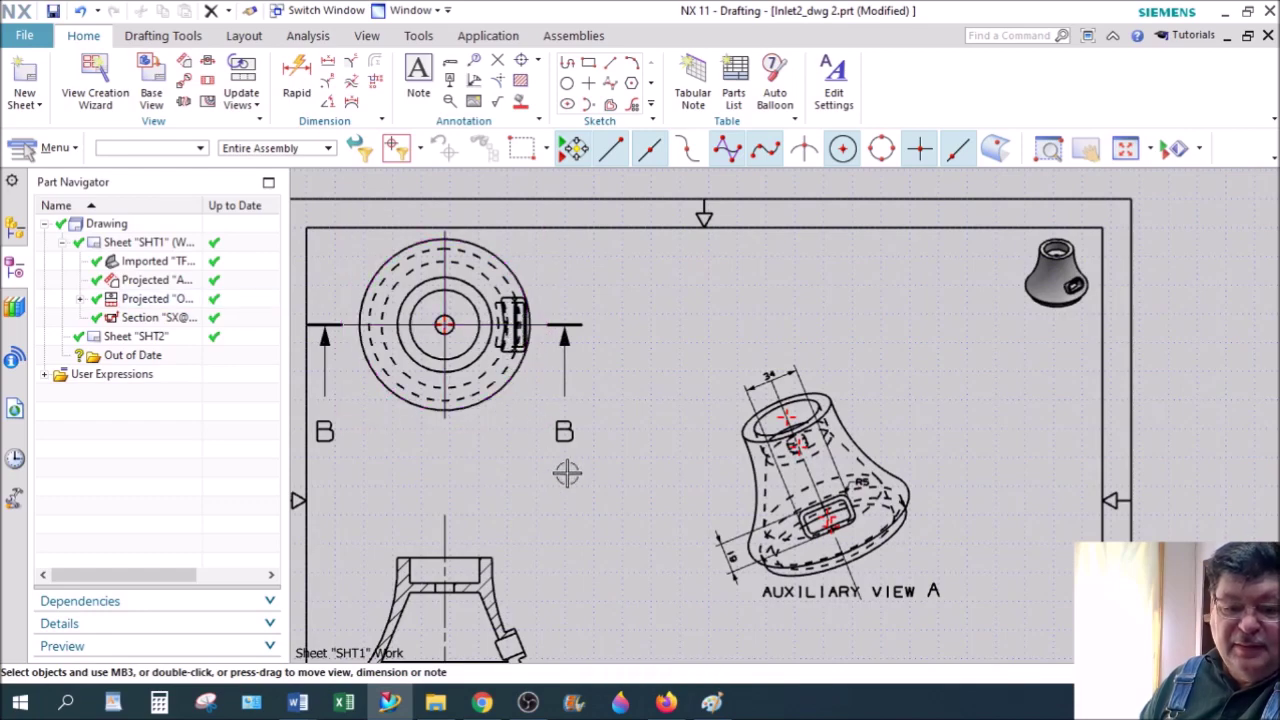
{"action": "scroll", "coordinate": [558, 462], "scroll_direction": "down", "scroll_amount": 2}
{"action": "scroll", "coordinate": [617, 575], "scroll_direction": "up", "scroll_amount": 1}
{"action": "scroll", "coordinate": [617, 575], "scroll_direction": "up", "scroll_amount": 2}
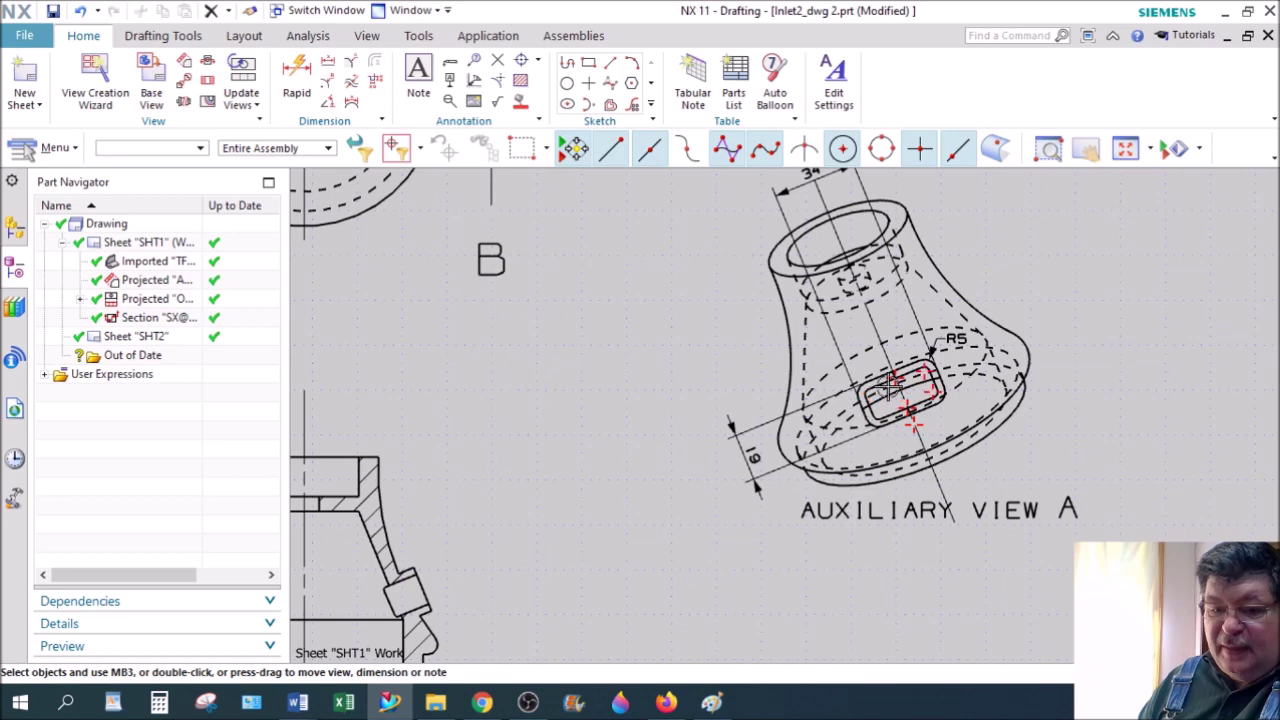
{"action": "scroll", "coordinate": [921, 408], "scroll_direction": "up", "scroll_amount": 1}
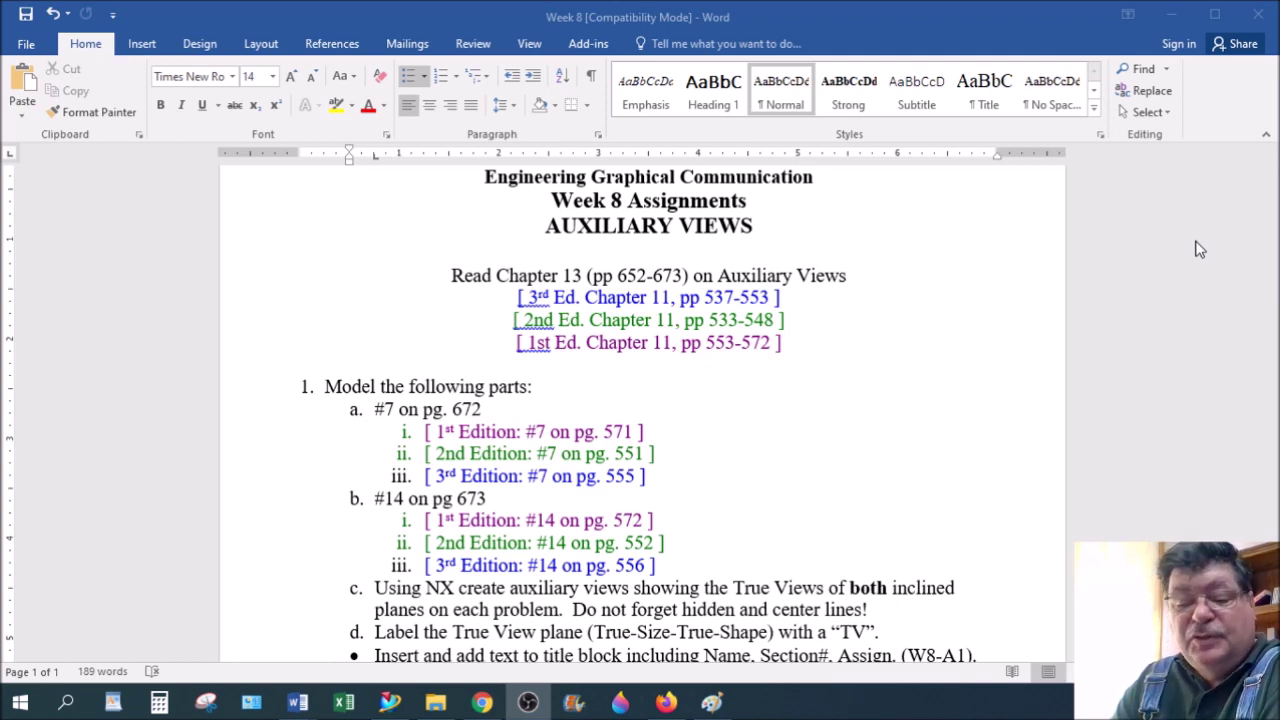
- Read the remaining Week 8 assignment instructions in Word, and update the out-of-date Prob#7-pg555 drawing in NX
{"action": "scroll", "coordinate": [750, 293], "scroll_direction": "down", "scroll_amount": 2}
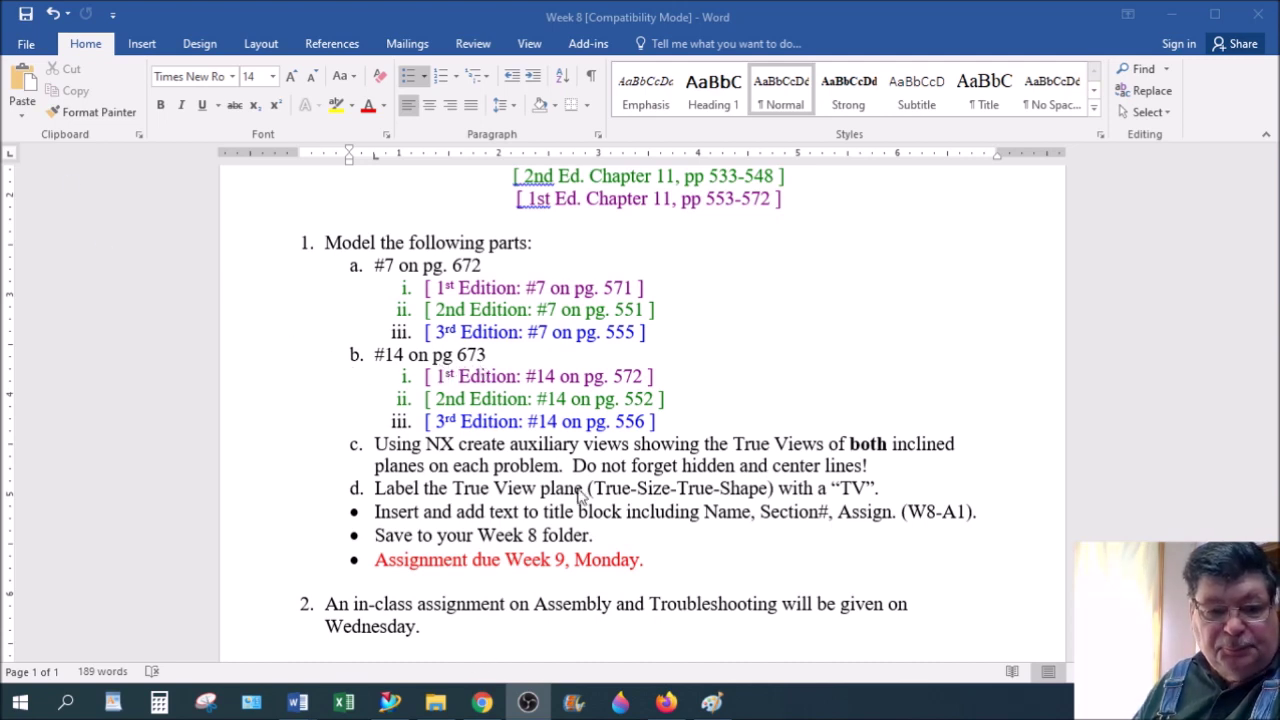
{"action": "left_click", "coordinate": [390, 703]}
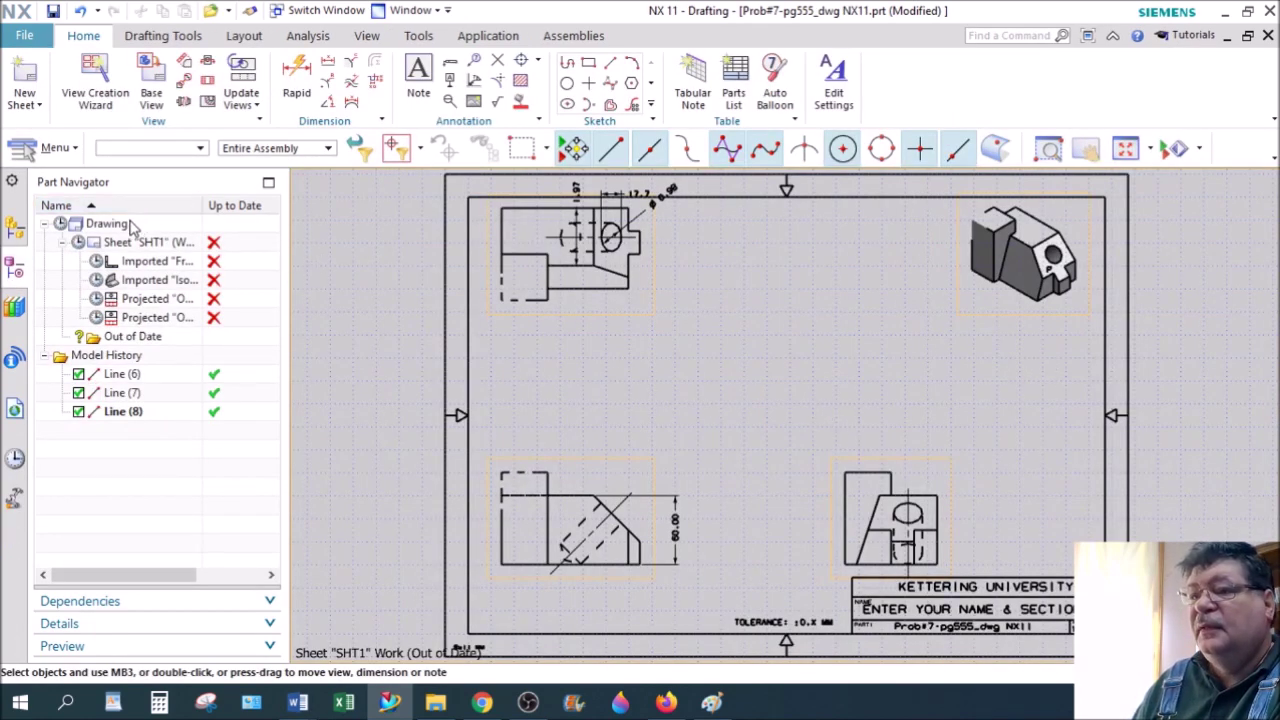
{"action": "right_click", "coordinate": [127, 223]}
{"action": "left_click", "coordinate": [172, 288]}
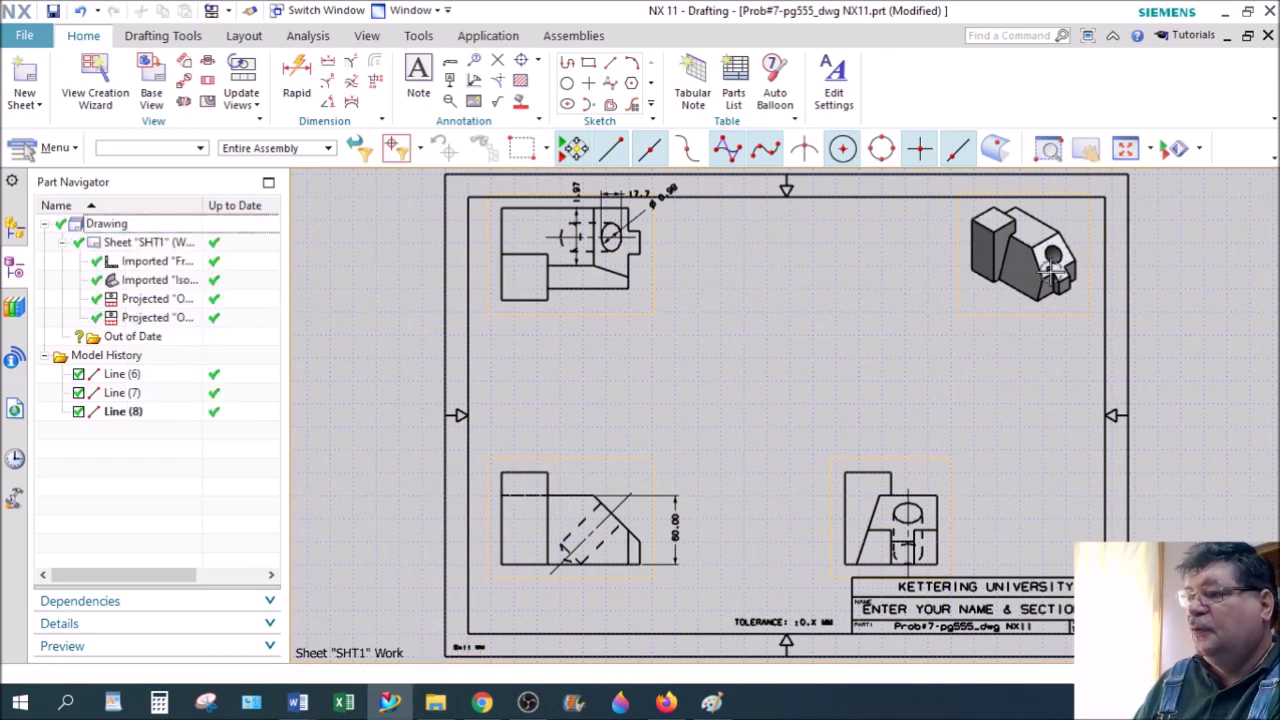
- Inspect the inclined face P on the isometric view and move the right-side view across to beneath the isometric view
{"action": "scroll", "coordinate": [1068, 256], "scroll_direction": "up", "scroll_amount": 2}
{"action": "scroll", "coordinate": [1068, 258], "scroll_direction": "up", "scroll_amount": 3}
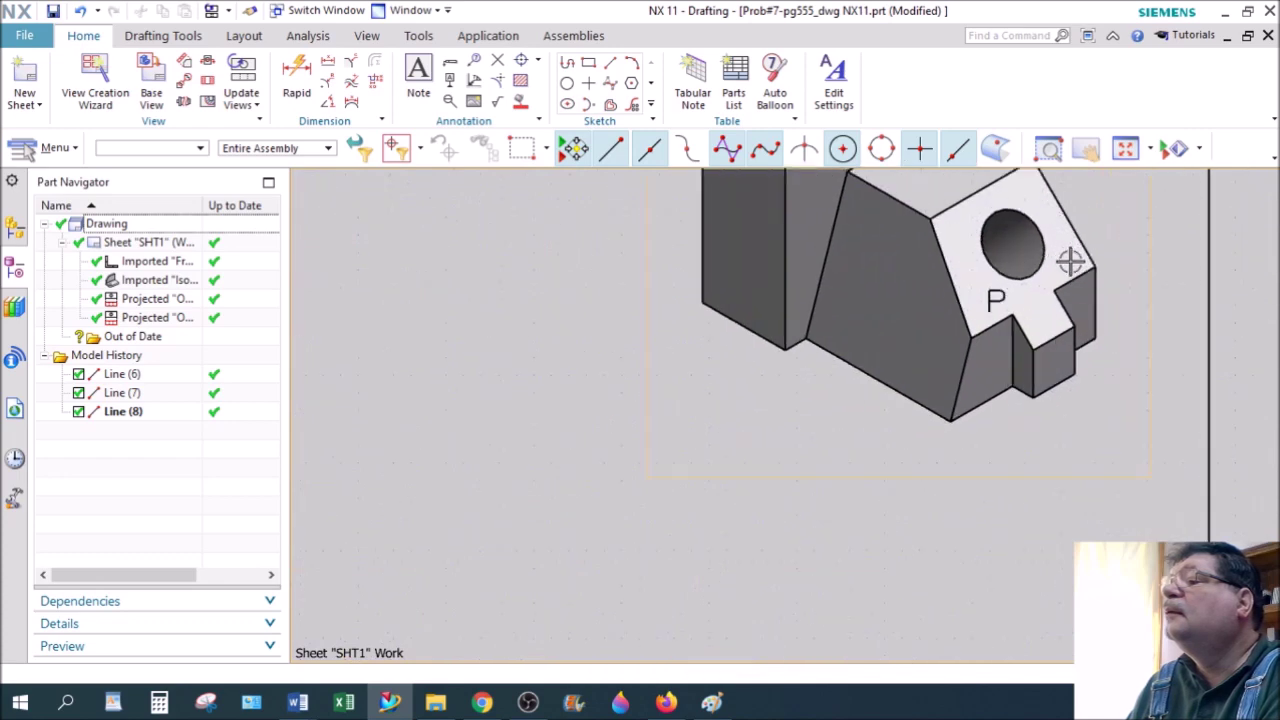
{"action": "scroll", "coordinate": [1068, 290], "scroll_direction": "down", "scroll_amount": 5}
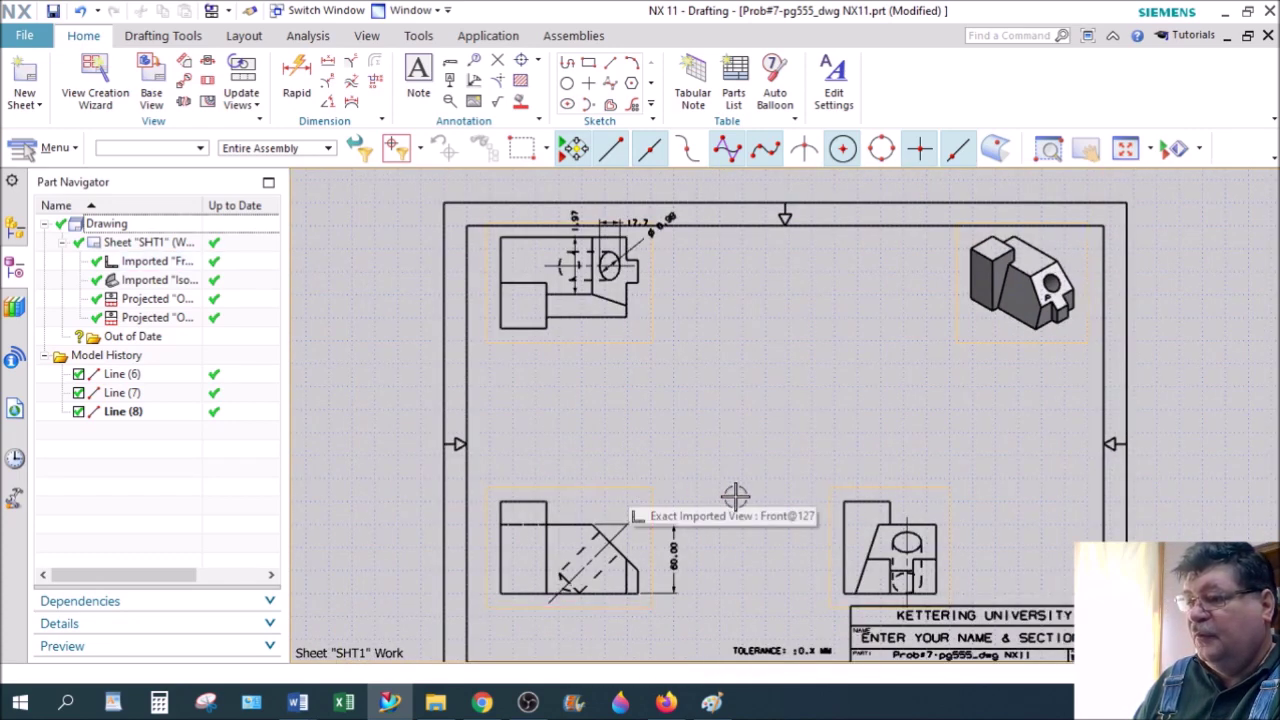
{"action": "left_click_drag", "start_coordinate": [920, 486], "coordinate": [1035, 489]}
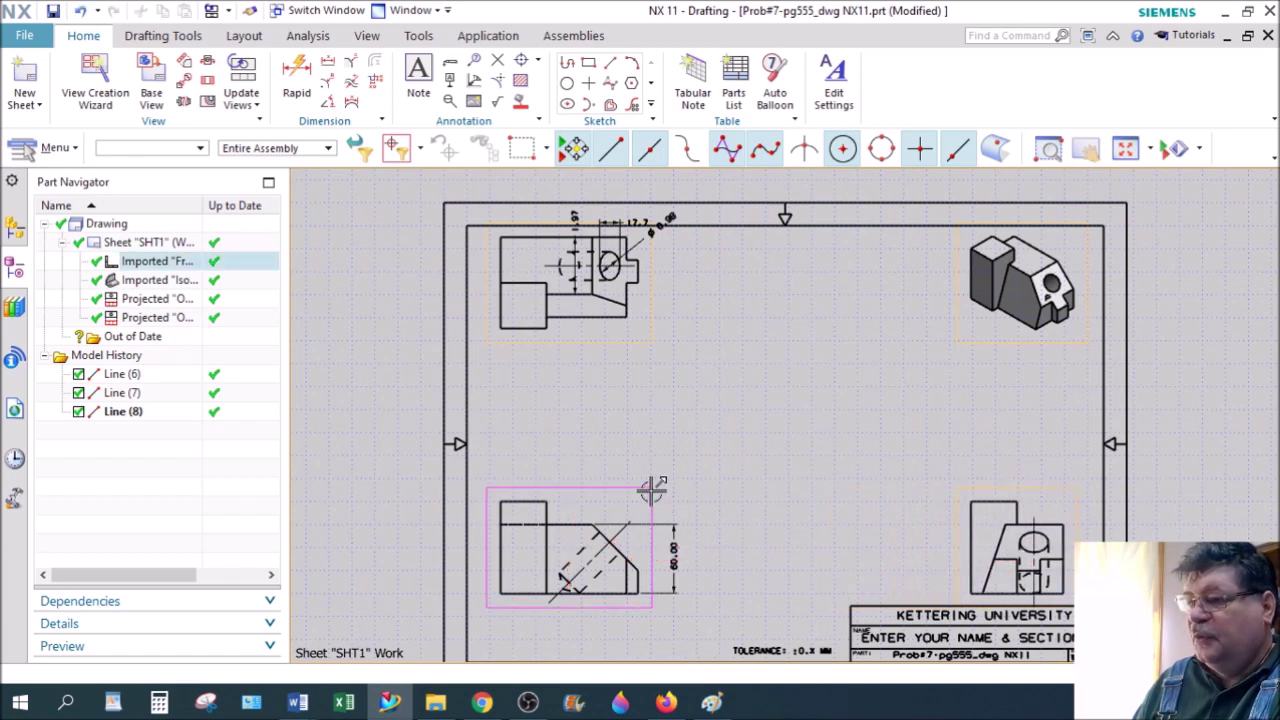
- Project an auxiliary view from the right-side view with its associative hinge line on the slanted face, placing it above the front view
{"action": "right_click", "coordinate": [975, 485]}
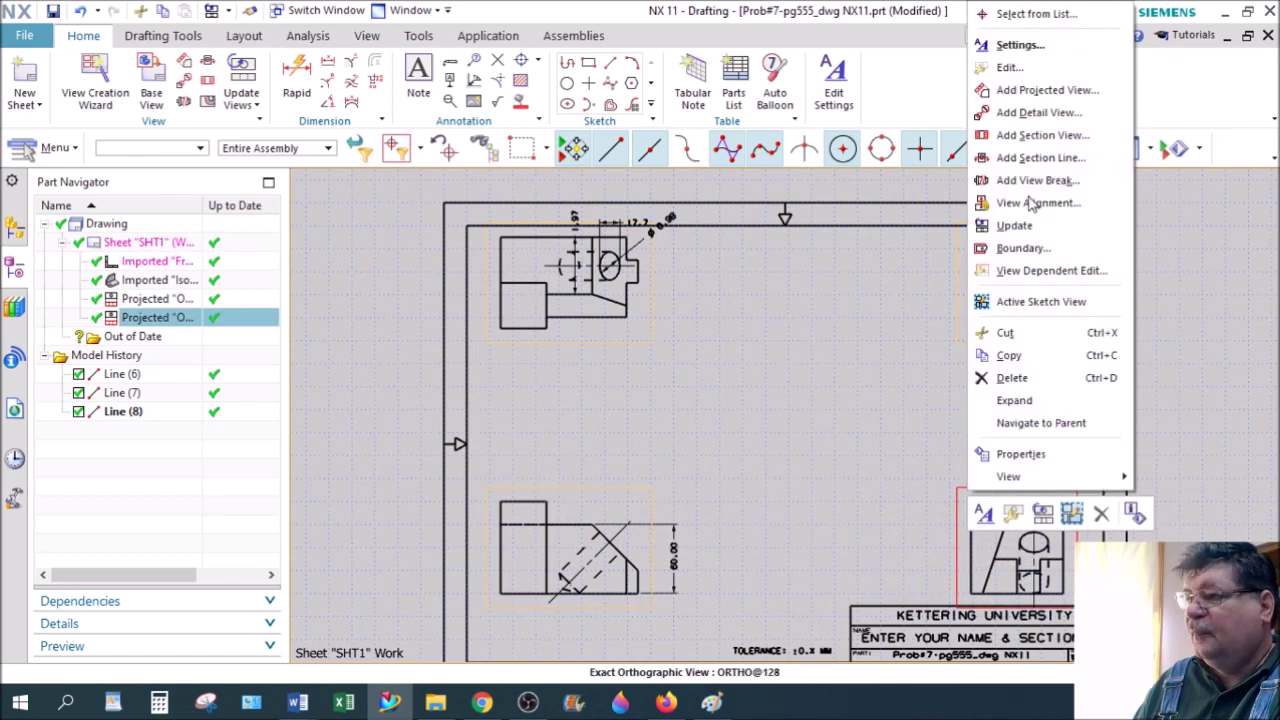
{"action": "left_click", "coordinate": [1036, 92]}
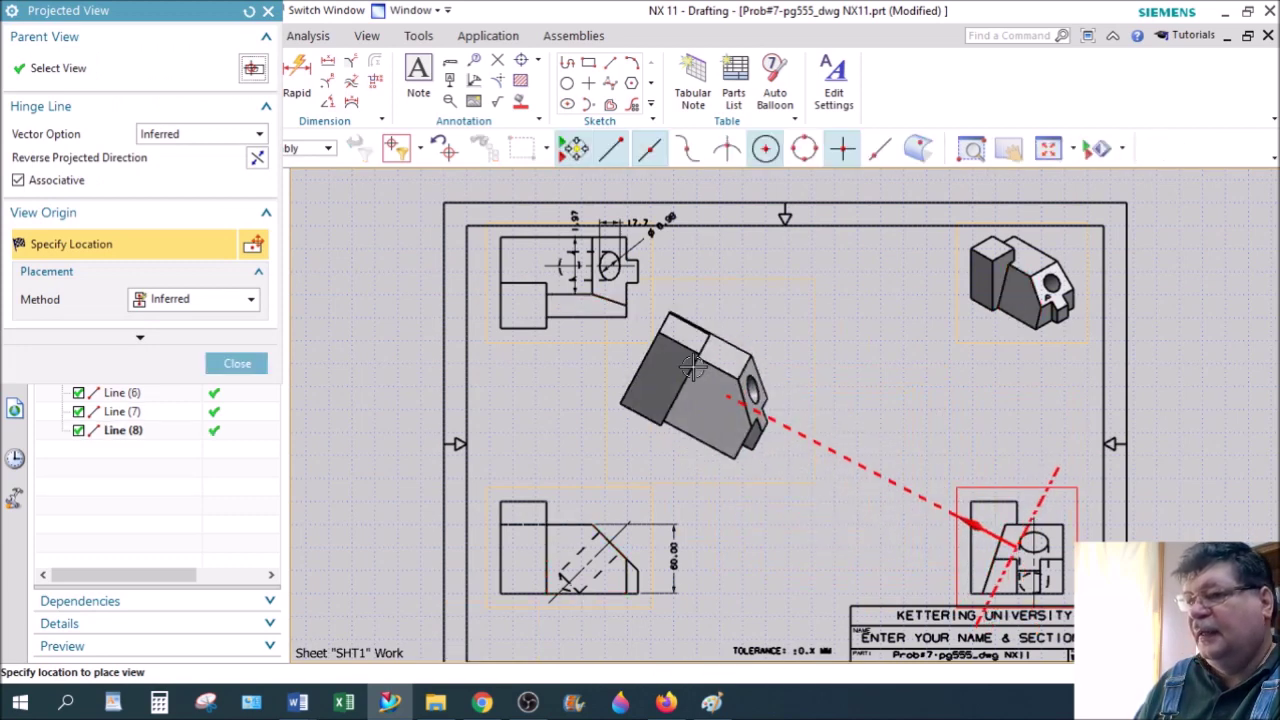
{"action": "left_click", "coordinate": [17, 181]}
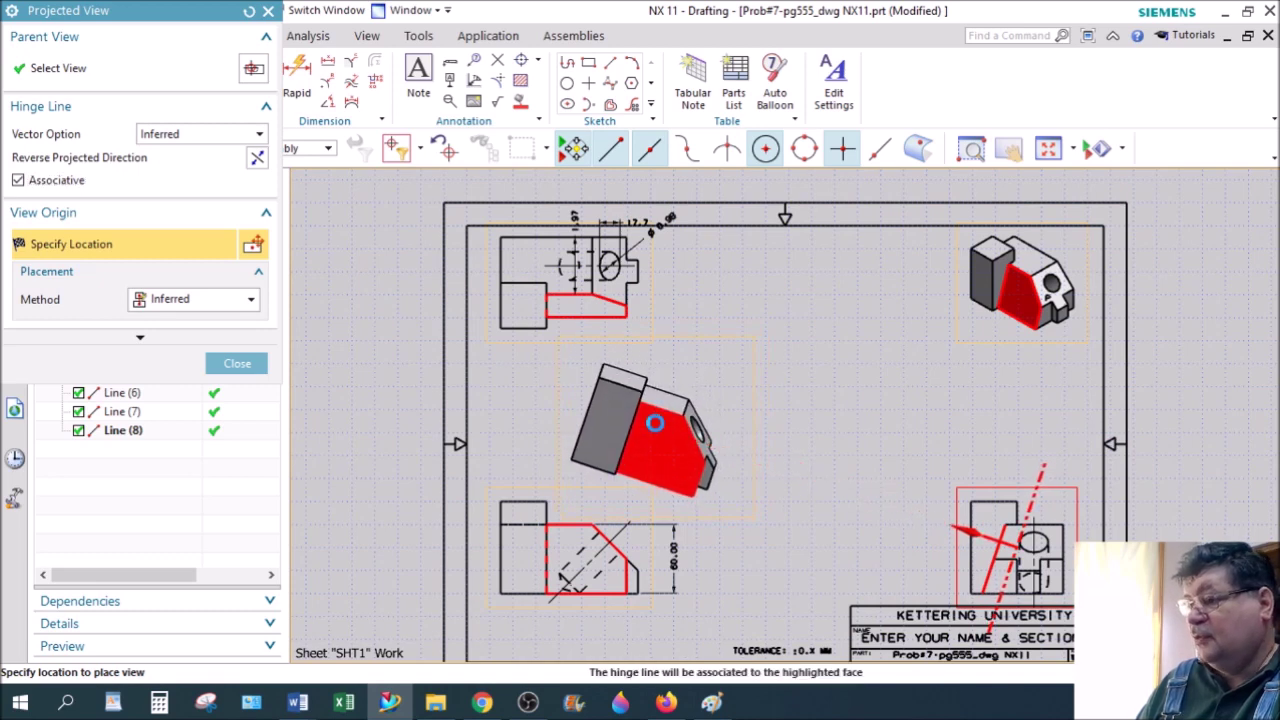
{"action": "left_click", "coordinate": [655, 423]}
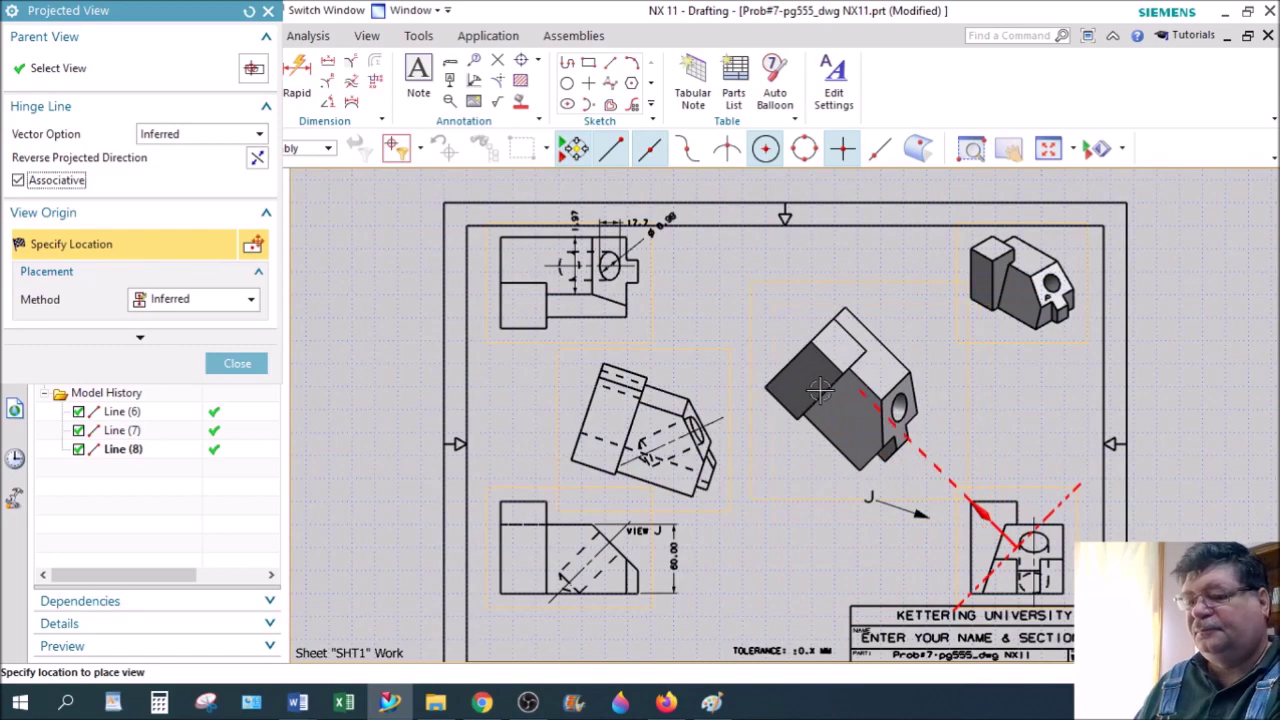
{"action": "key", "text": "Escape"}
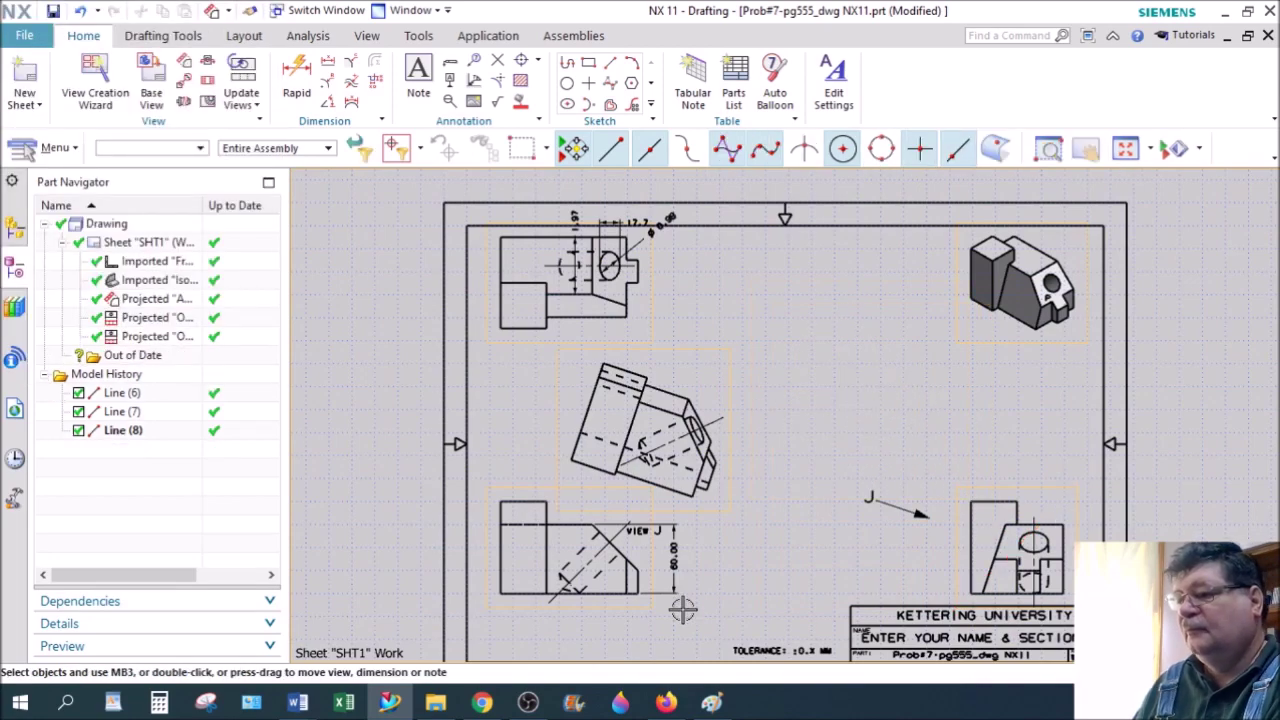
- Place the auxiliary view's label just beneath its geometry and move the view closer to the right-side view
{"action": "scroll", "coordinate": [683, 610], "scroll_direction": "up", "scroll_amount": 4}
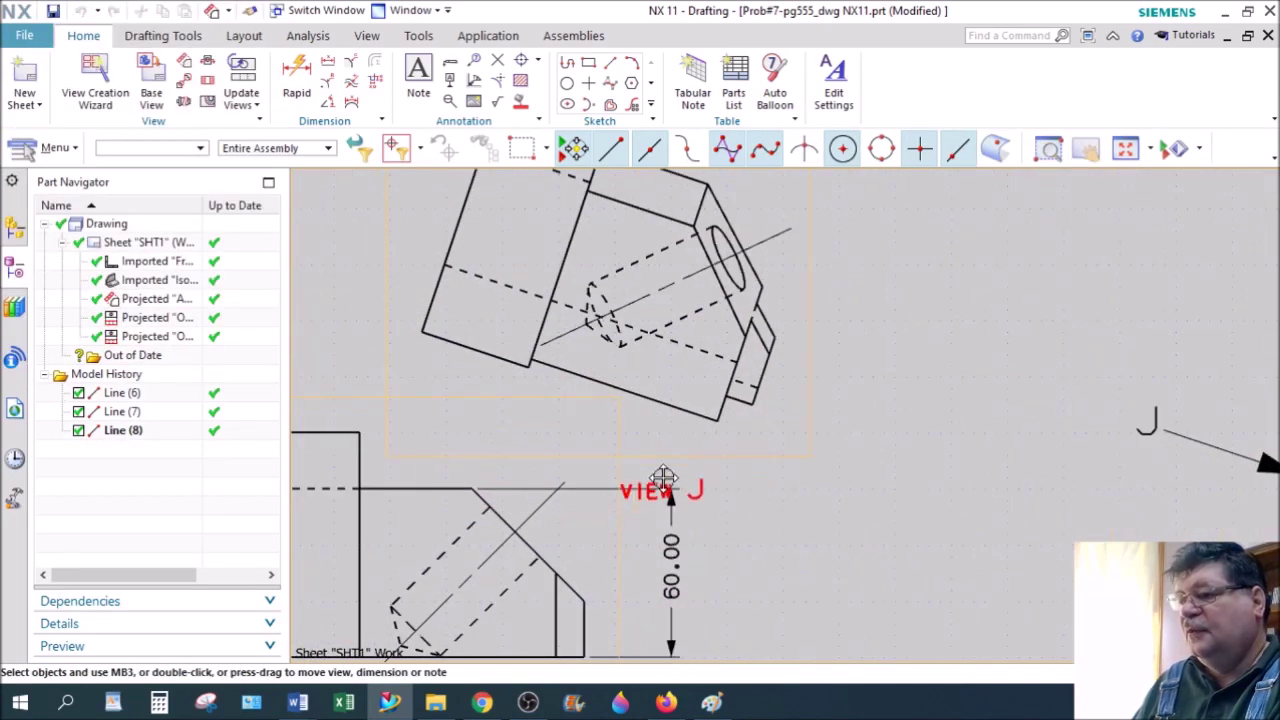
{"action": "left_click_drag", "start_coordinate": [663, 478], "coordinate": [709, 438]}
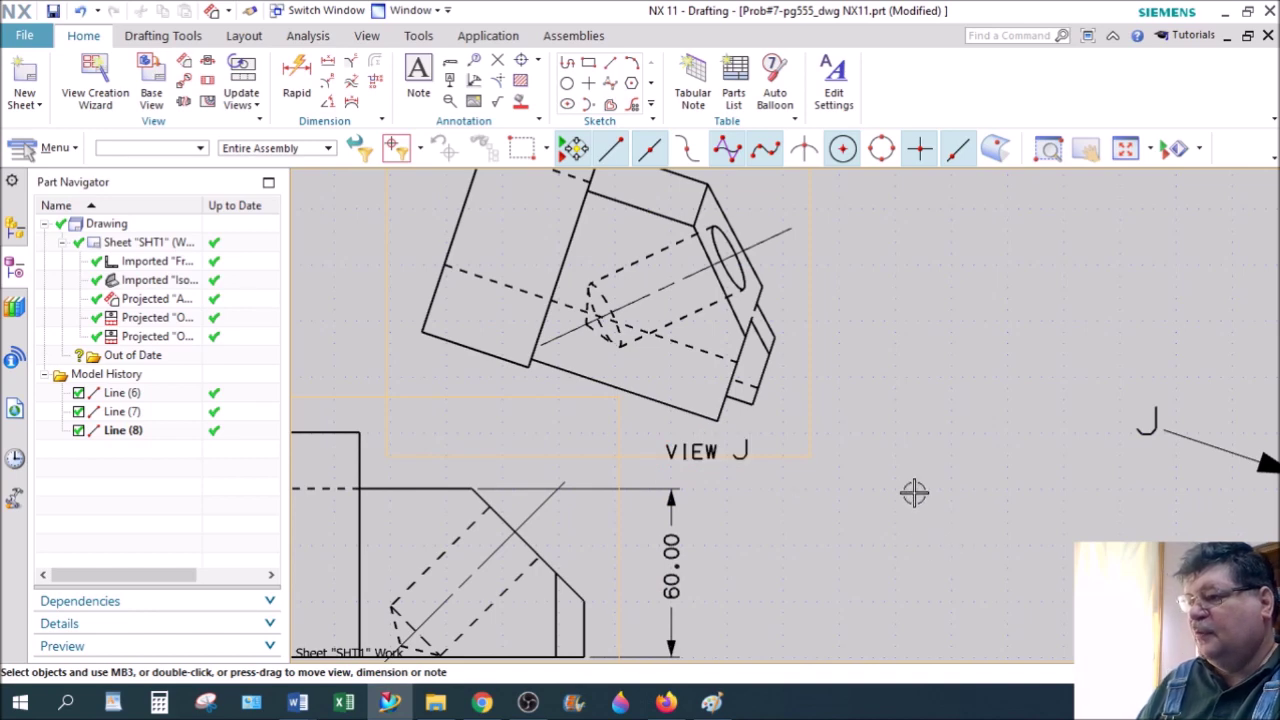
{"action": "scroll", "coordinate": [955, 495], "scroll_direction": "down", "scroll_amount": 2}
{"action": "middle_click_drag", "start_coordinate": [945, 537], "coordinate": [871, 551], "text": "shift"}
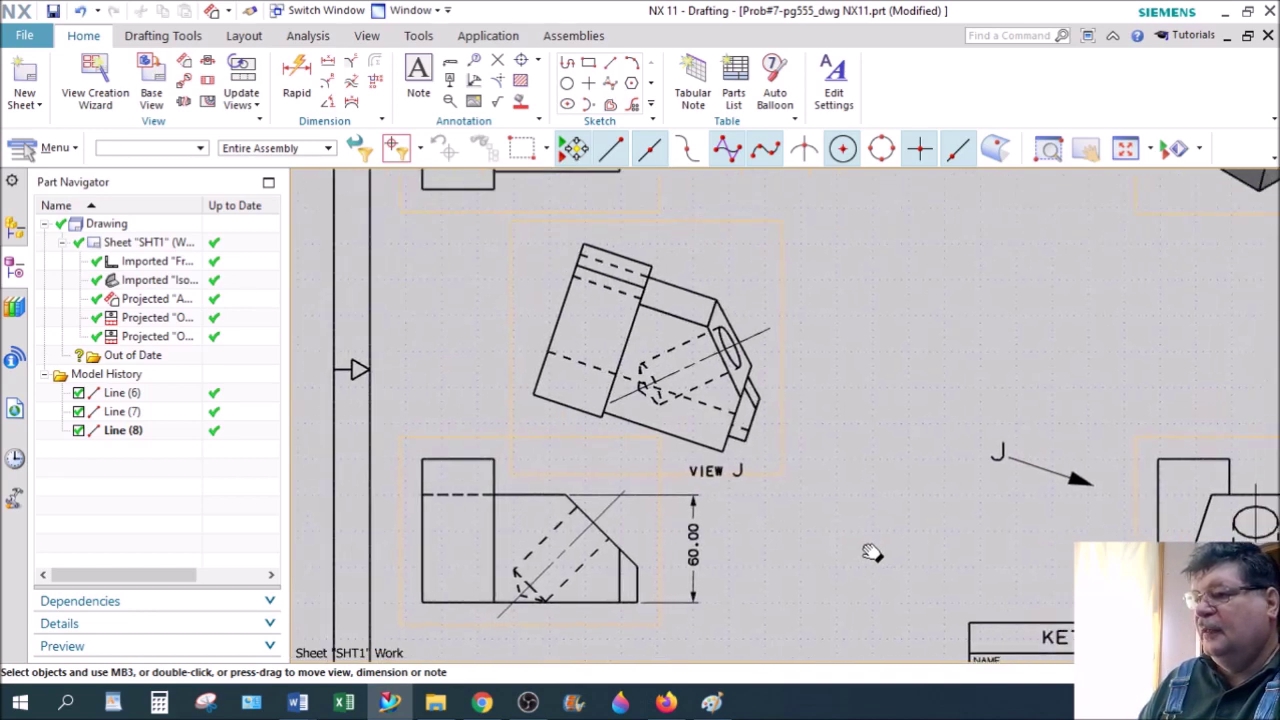
{"action": "scroll", "coordinate": [871, 551], "scroll_direction": "down", "scroll_amount": 1}
{"action": "left_click_drag", "start_coordinate": [698, 383], "coordinate": [903, 466]}
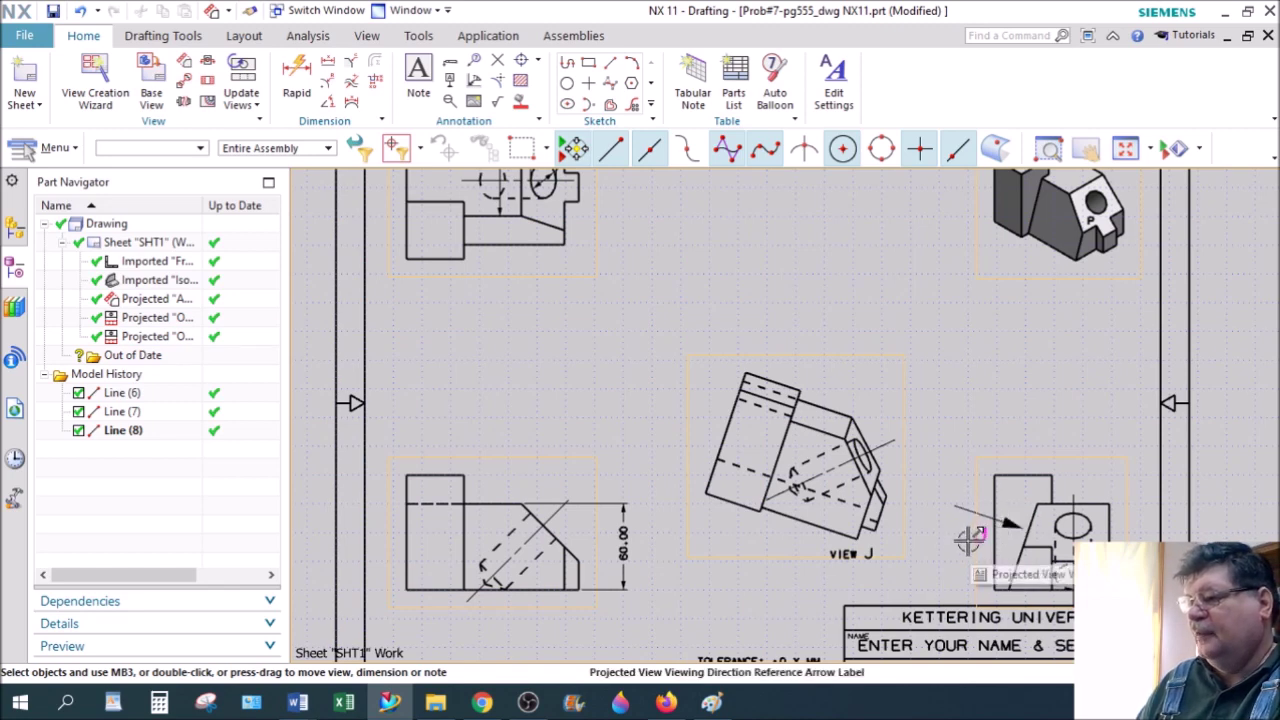
{"action": "middle_click_drag", "start_coordinate": [971, 537], "coordinate": [842, 480], "text": "shift"}
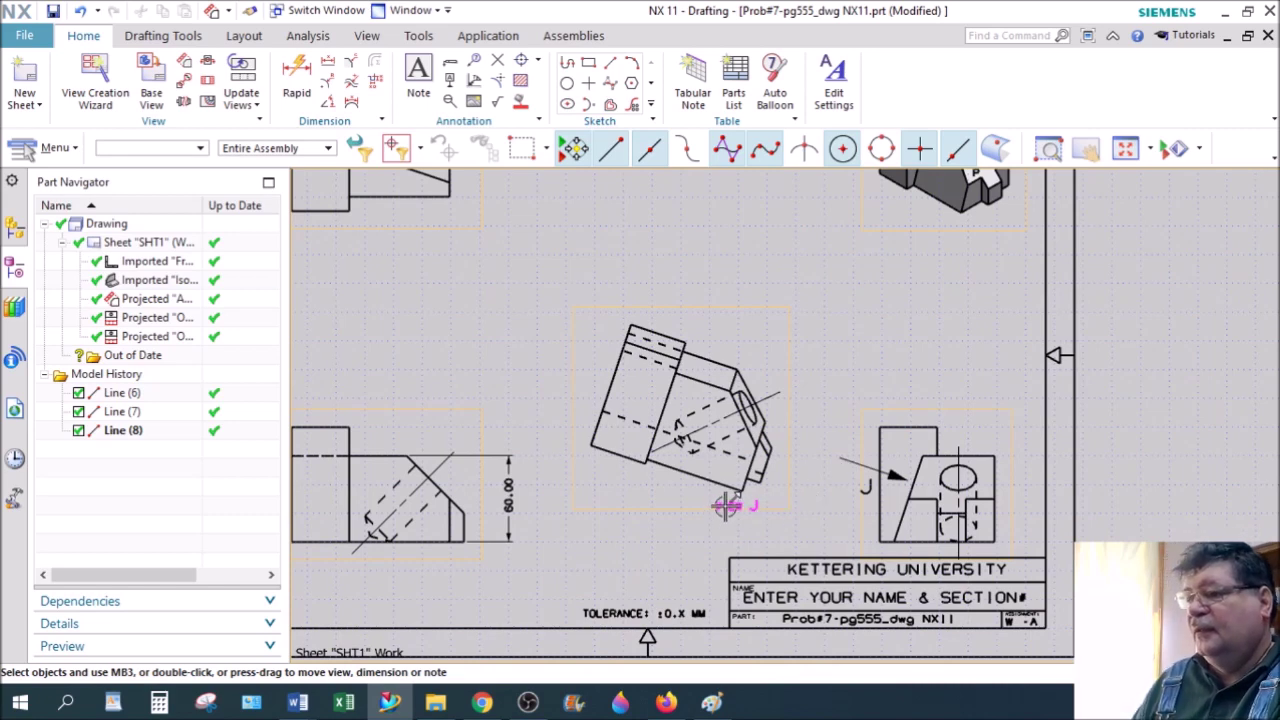
- Centre the label beneath the auxiliary view, then set its letter to A and its prefix to AUXILIARY VIEW
{"action": "left_click_drag", "start_coordinate": [727, 506], "coordinate": [688, 502]}
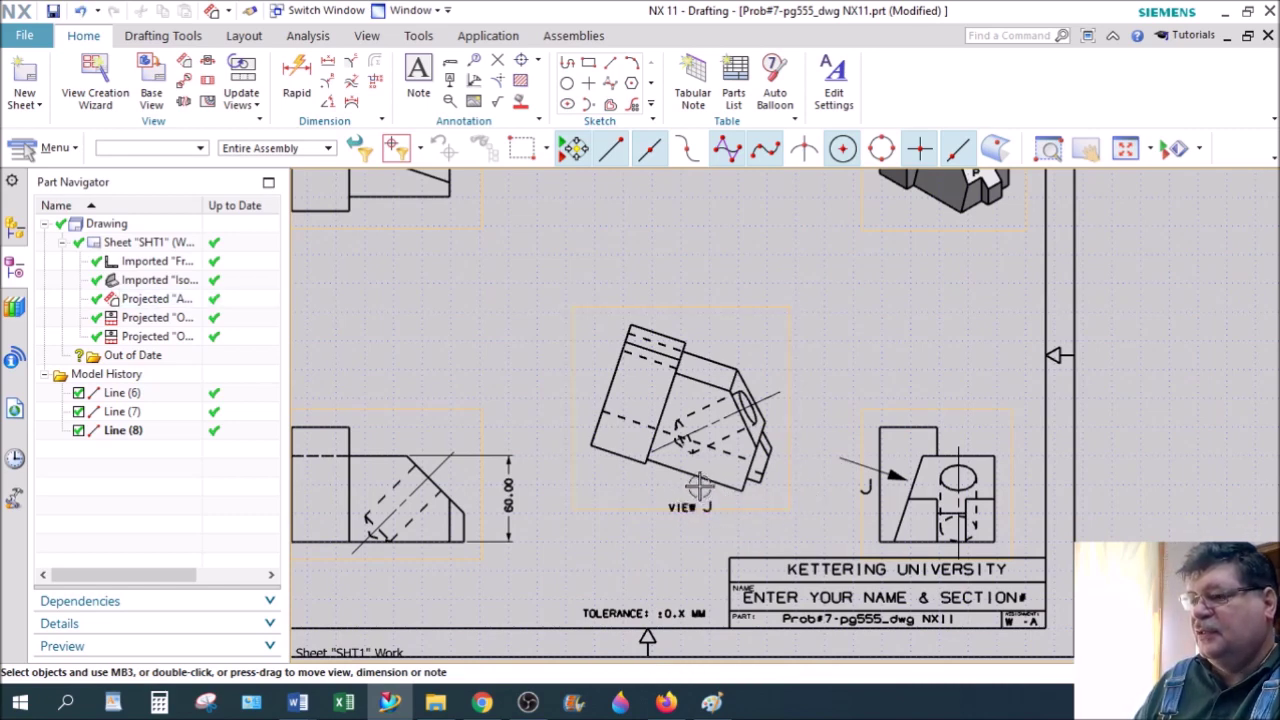
{"action": "left_click", "coordinate": [688, 485]}
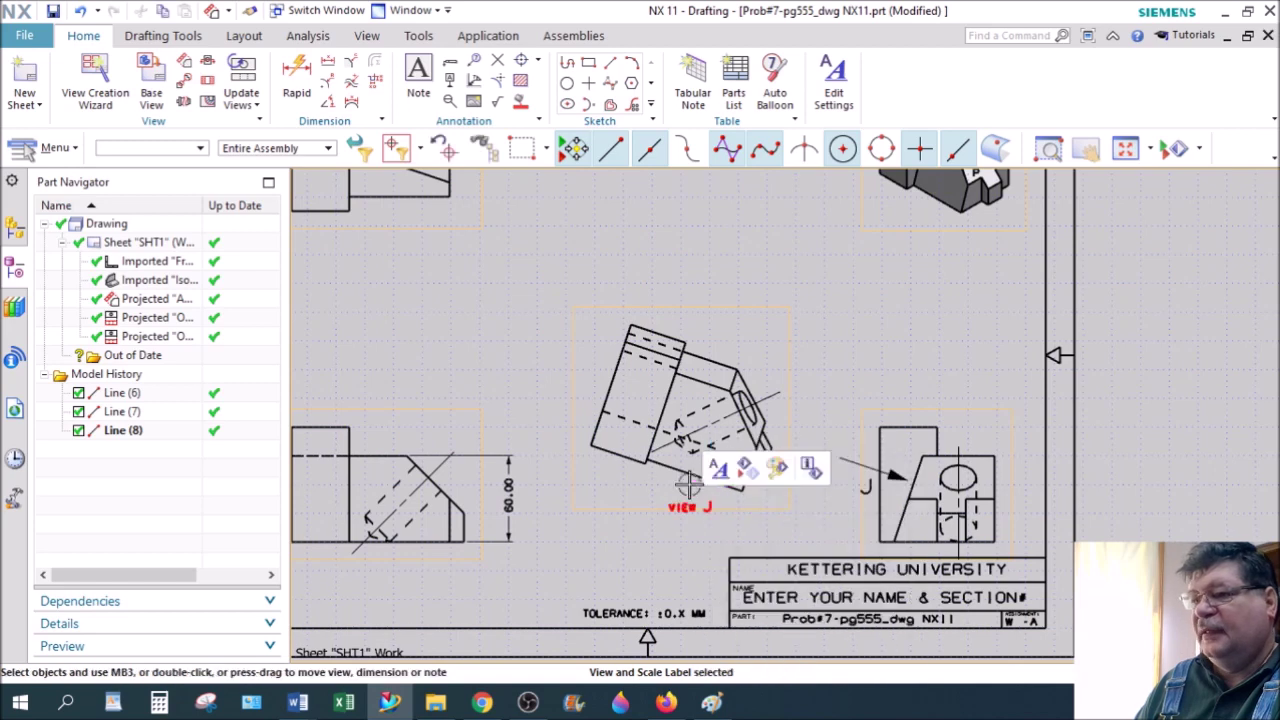
{"action": "double_click", "coordinate": [677, 508]}
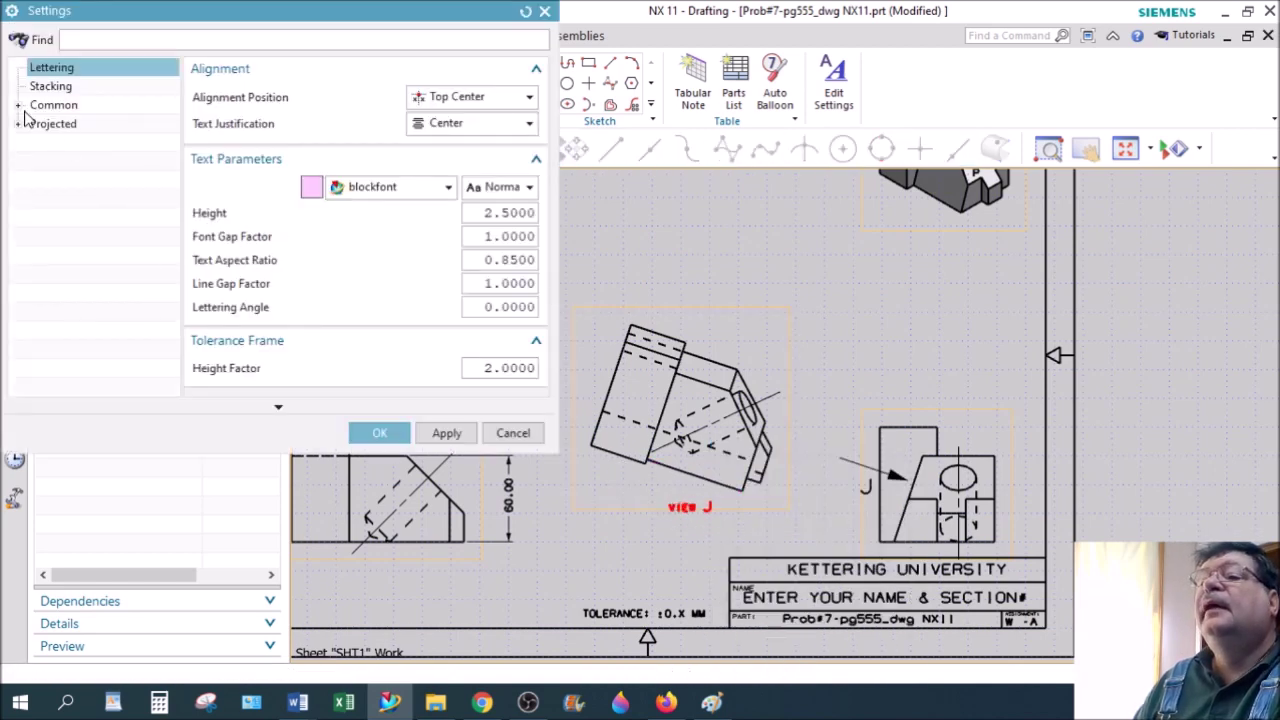
{"action": "left_click", "coordinate": [18, 105]}
{"action": "left_click", "coordinate": [75, 124]}
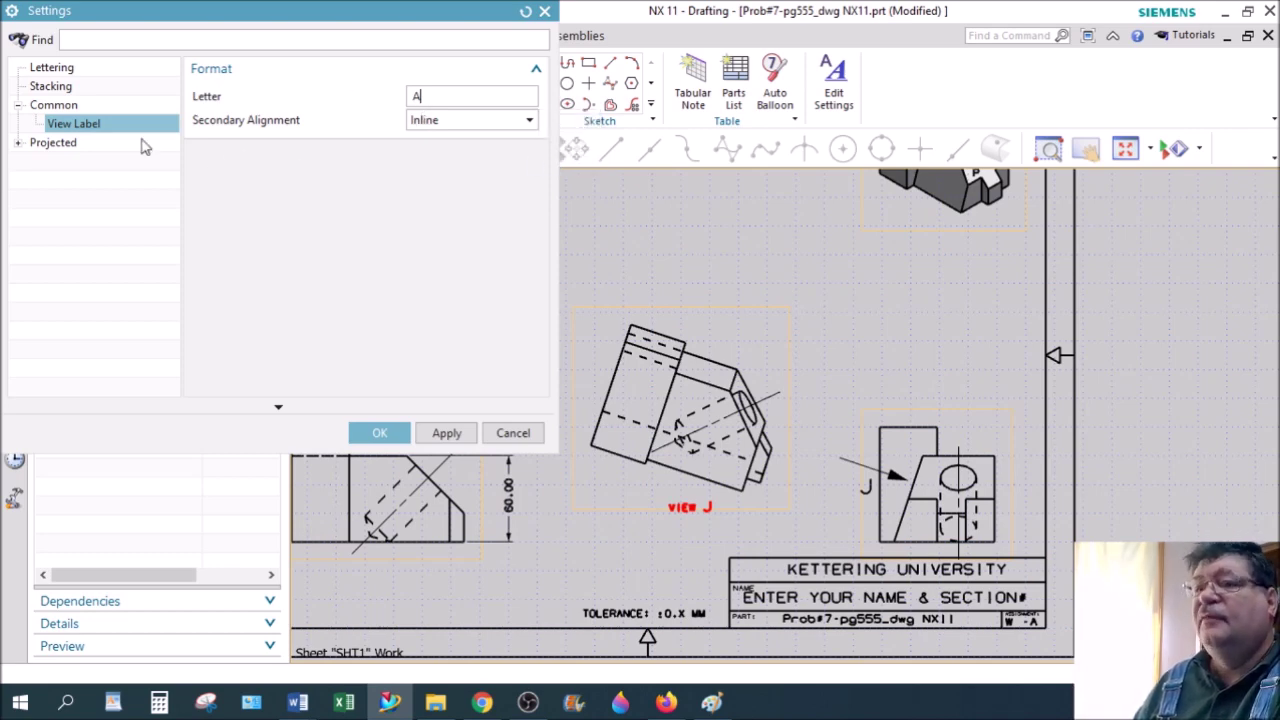
{"action": "left_click", "coordinate": [18, 143]}
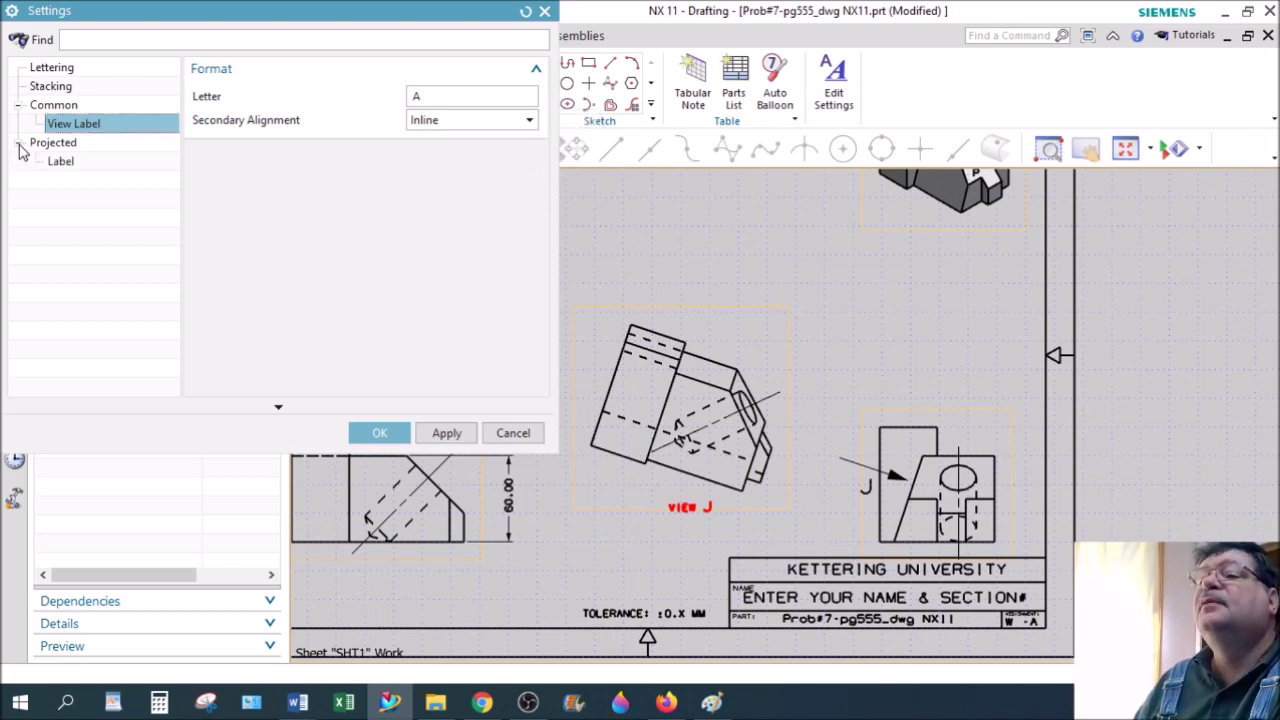
{"action": "left_click", "coordinate": [72, 162]}
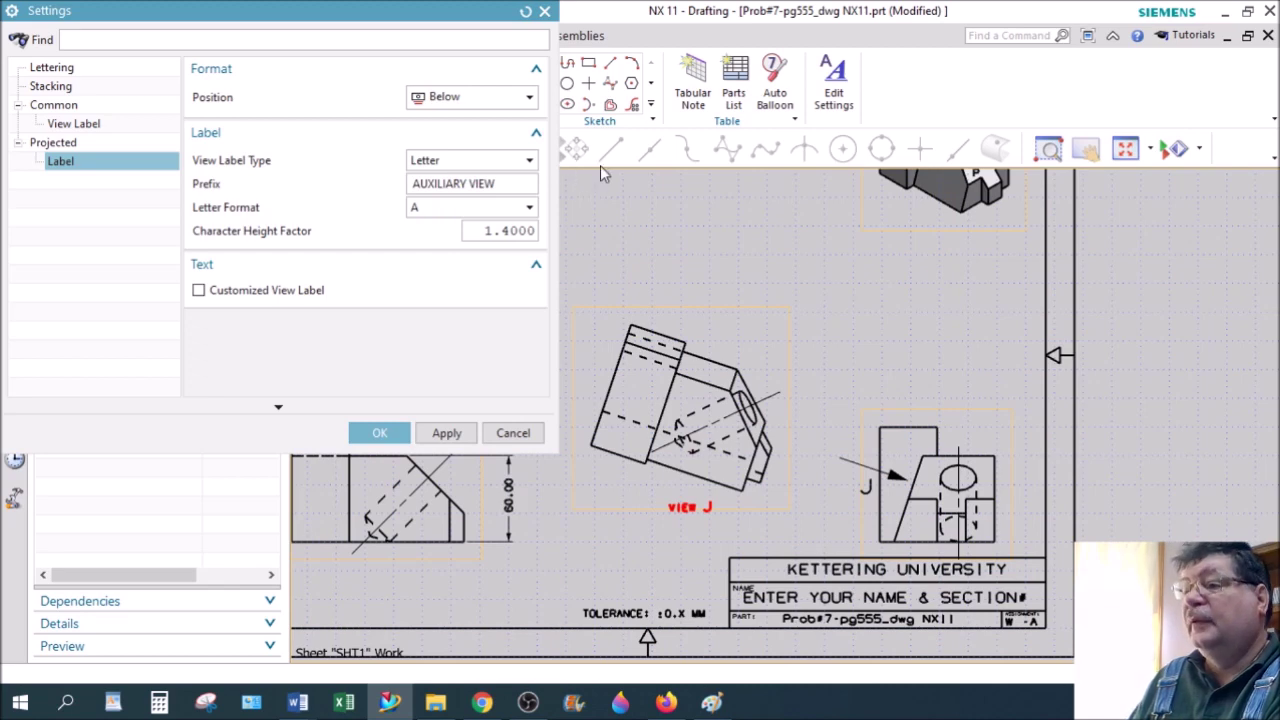
{"action": "left_click", "coordinate": [387, 436]}
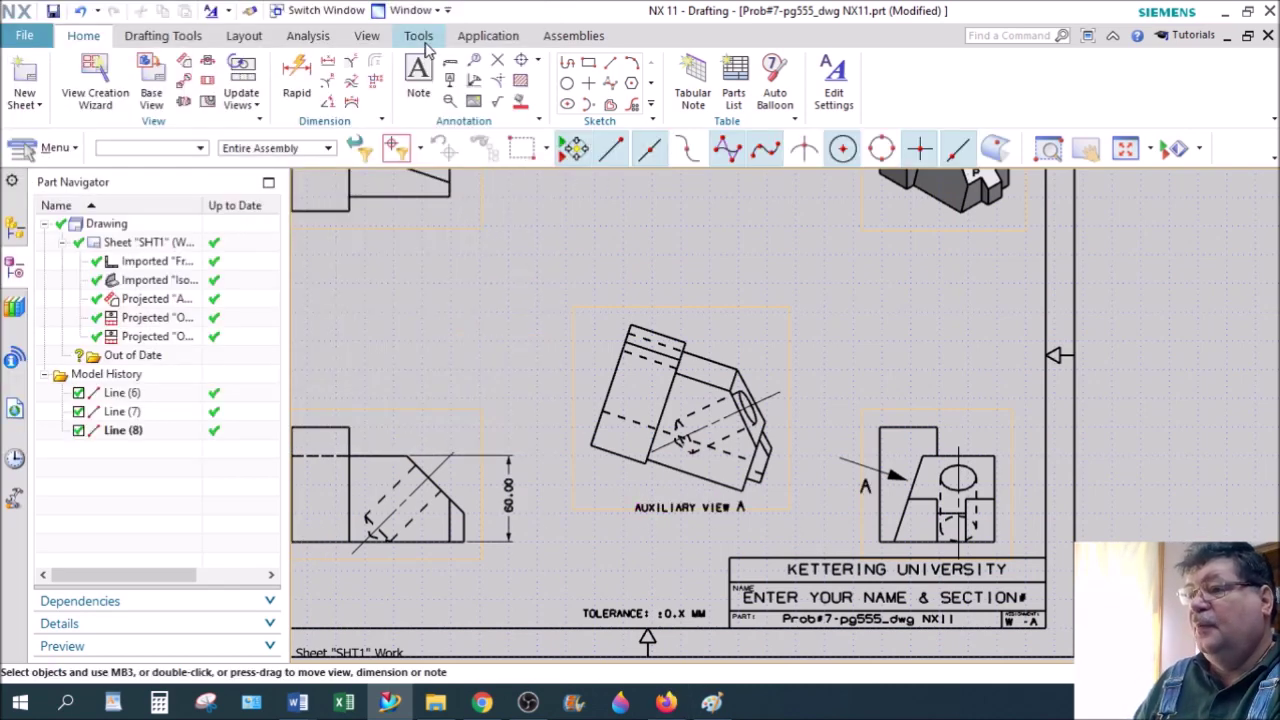
- Place a TV note on the true-shape inclined face in auxiliary view A, above the hidden hole lines
{"action": "left_click", "coordinate": [418, 78]}
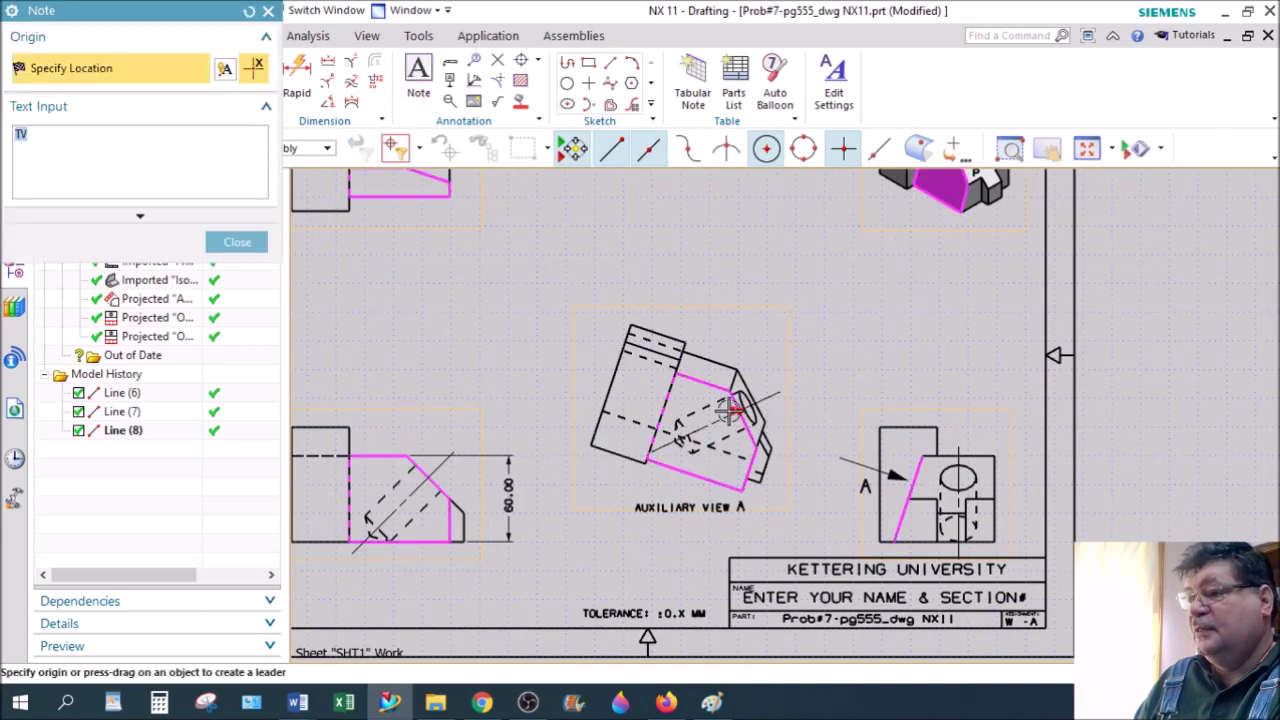
{"action": "left_click_drag", "start_coordinate": [681, 400], "coordinate": [766, 470]}
{"action": "scroll", "coordinate": [766, 468], "scroll_direction": "up", "scroll_amount": 5}
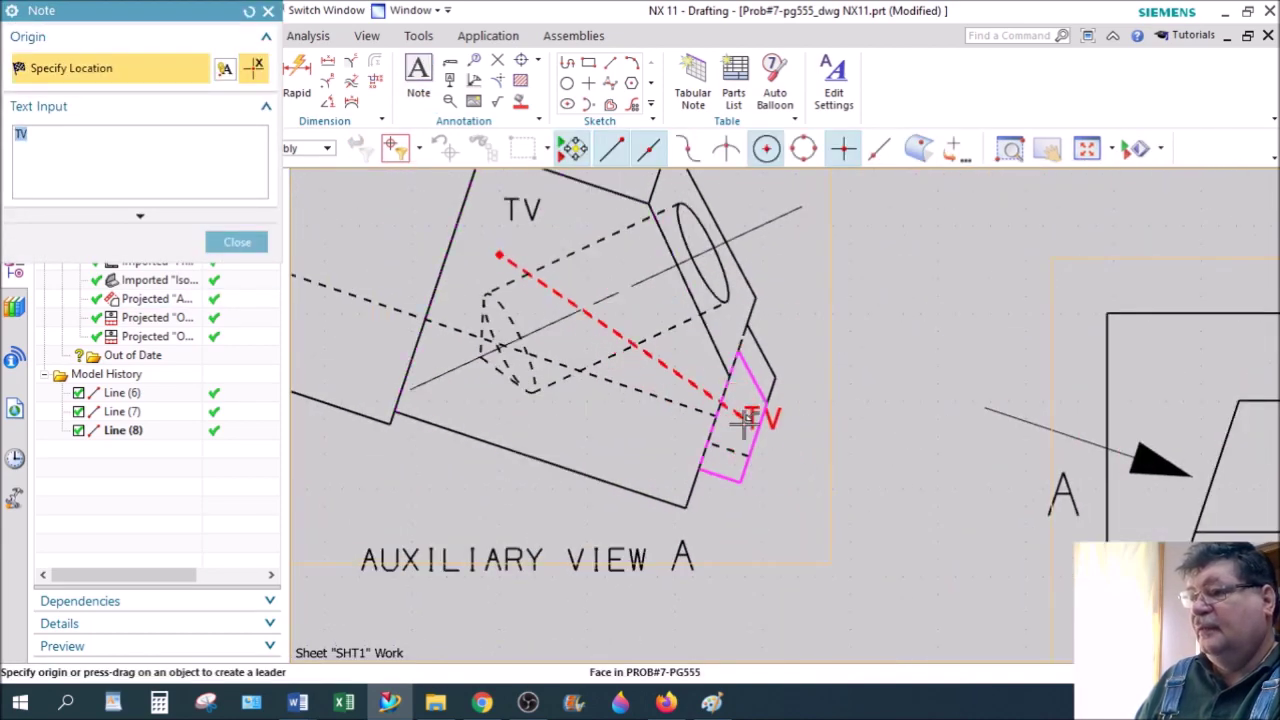
{"action": "key", "text": "Escape"}
{"action": "scroll", "coordinate": [760, 455], "scroll_direction": "down", "scroll_amount": 5}
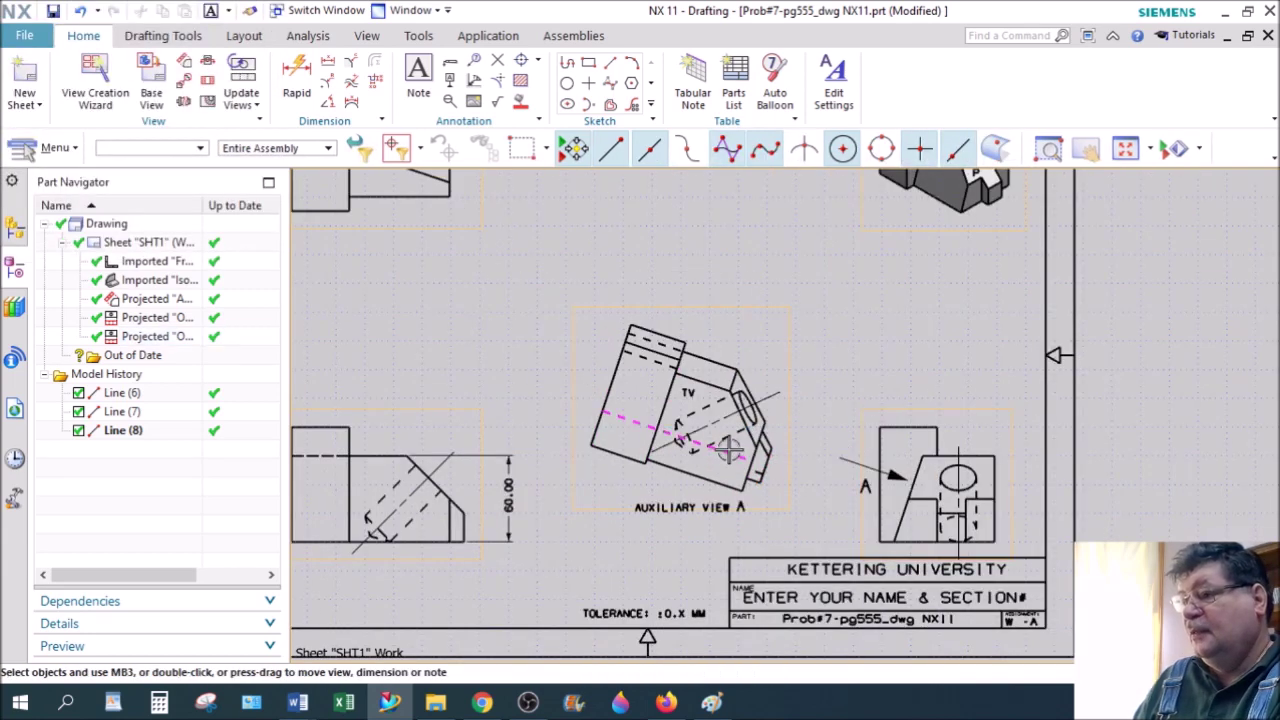
- Project a second auxiliary view from the front view, with its associative hinge line on the slanted face, placing it above auxiliary view A
{"action": "scroll", "coordinate": [731, 478], "scroll_direction": "up", "scroll_amount": 2}
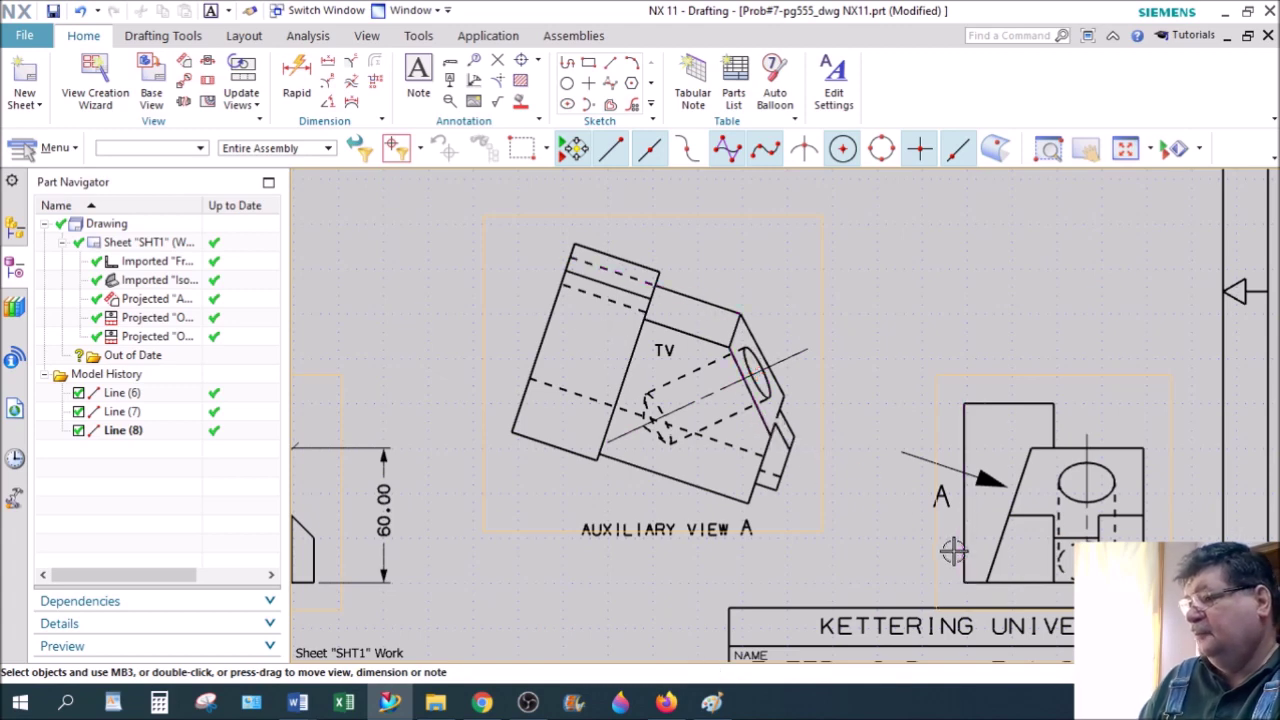
{"action": "scroll", "coordinate": [946, 528], "scroll_direction": "down", "scroll_amount": 2}
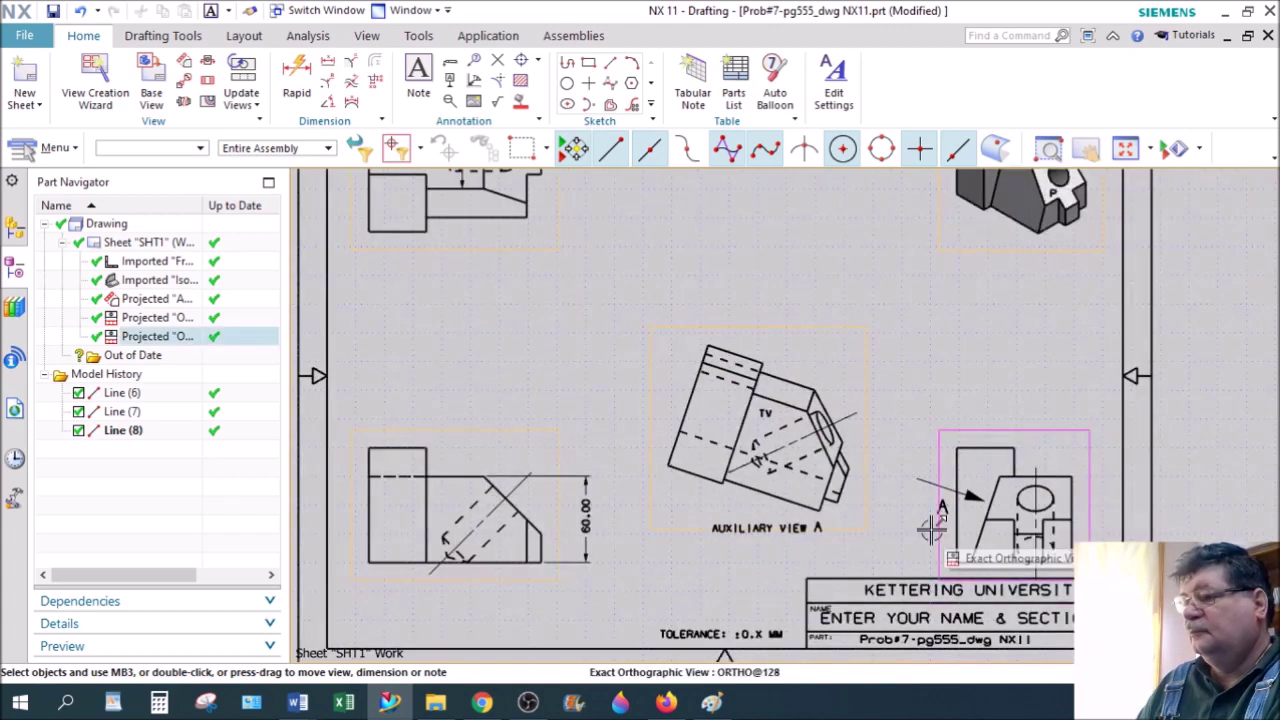
{"action": "right_click", "coordinate": [505, 438]}
{"action": "left_click", "coordinate": [575, 91]}
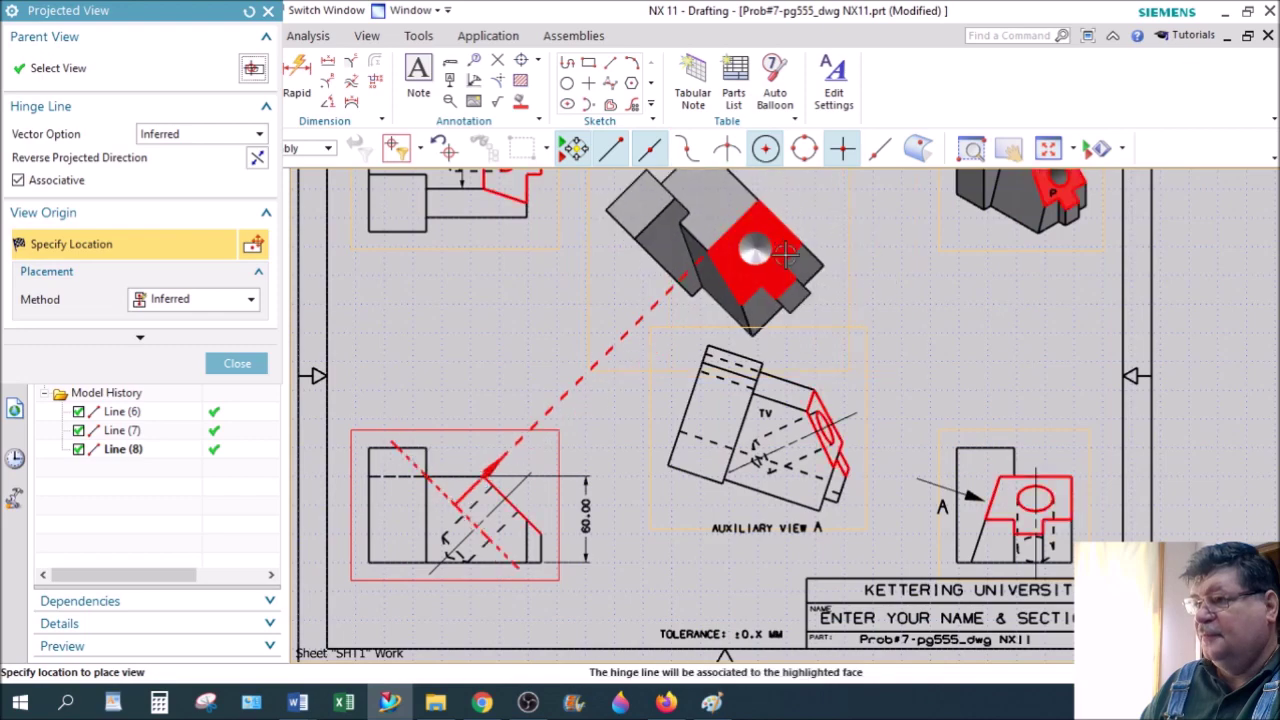
{"action": "scroll", "coordinate": [795, 250], "scroll_direction": "up", "scroll_amount": 1}
{"action": "scroll", "coordinate": [795, 260], "scroll_direction": "down", "scroll_amount": 3}
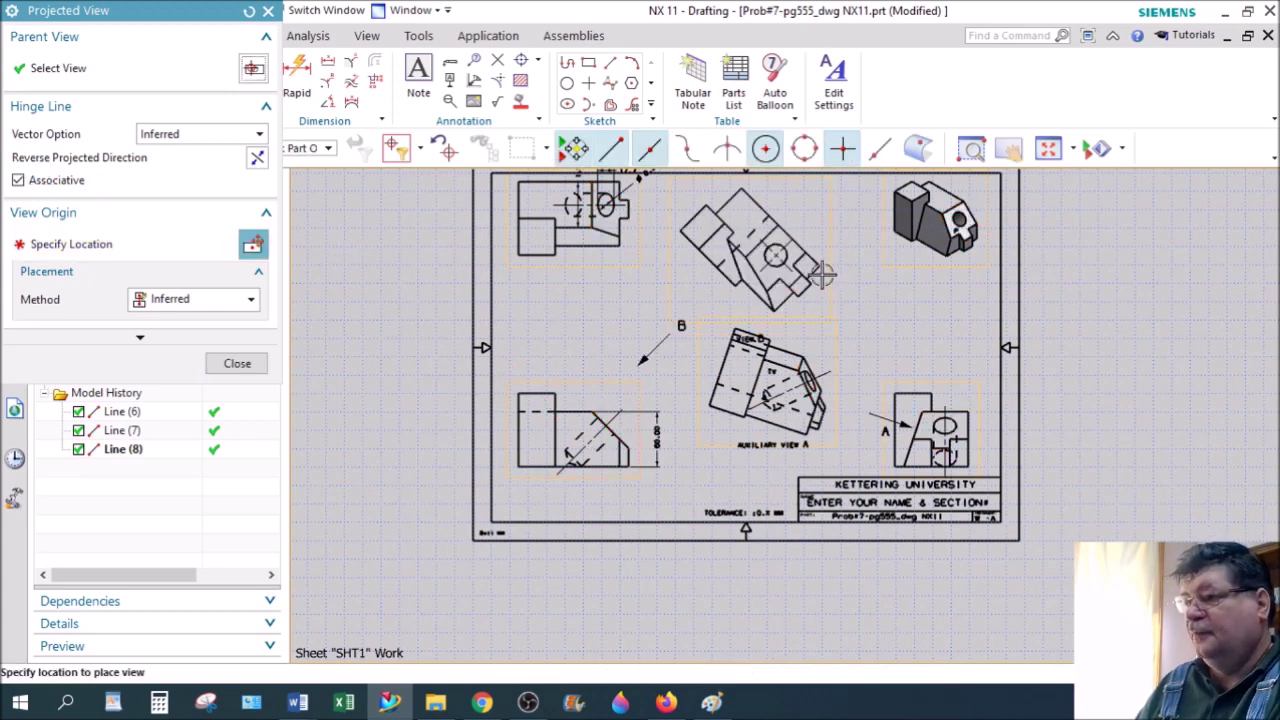
{"action": "middle_click", "coordinate": [666, 337]}
- Move viewing arrow B down next to the slanted face of the front view
{"action": "scroll", "coordinate": [676, 343], "scroll_direction": "up", "scroll_amount": 10}
{"action": "scroll", "coordinate": [676, 343], "scroll_direction": "down", "scroll_amount": 8}
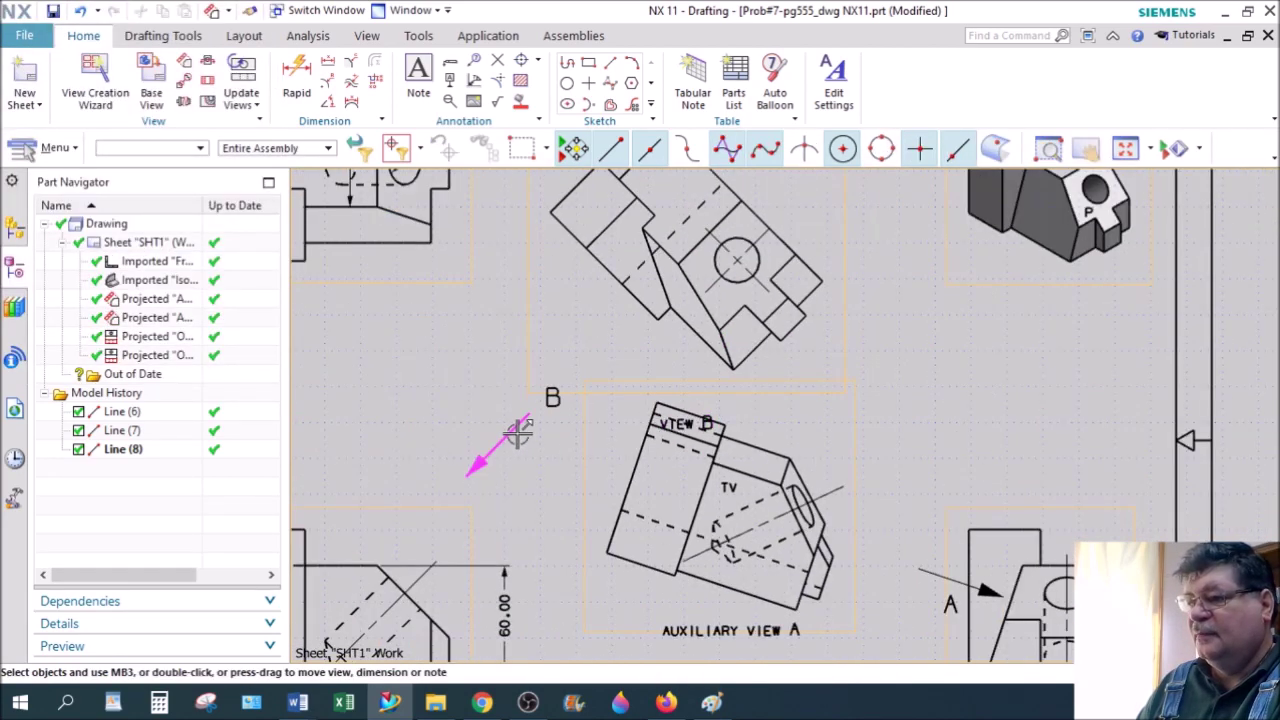
{"action": "left_click_drag", "start_coordinate": [514, 437], "coordinate": [404, 535]}
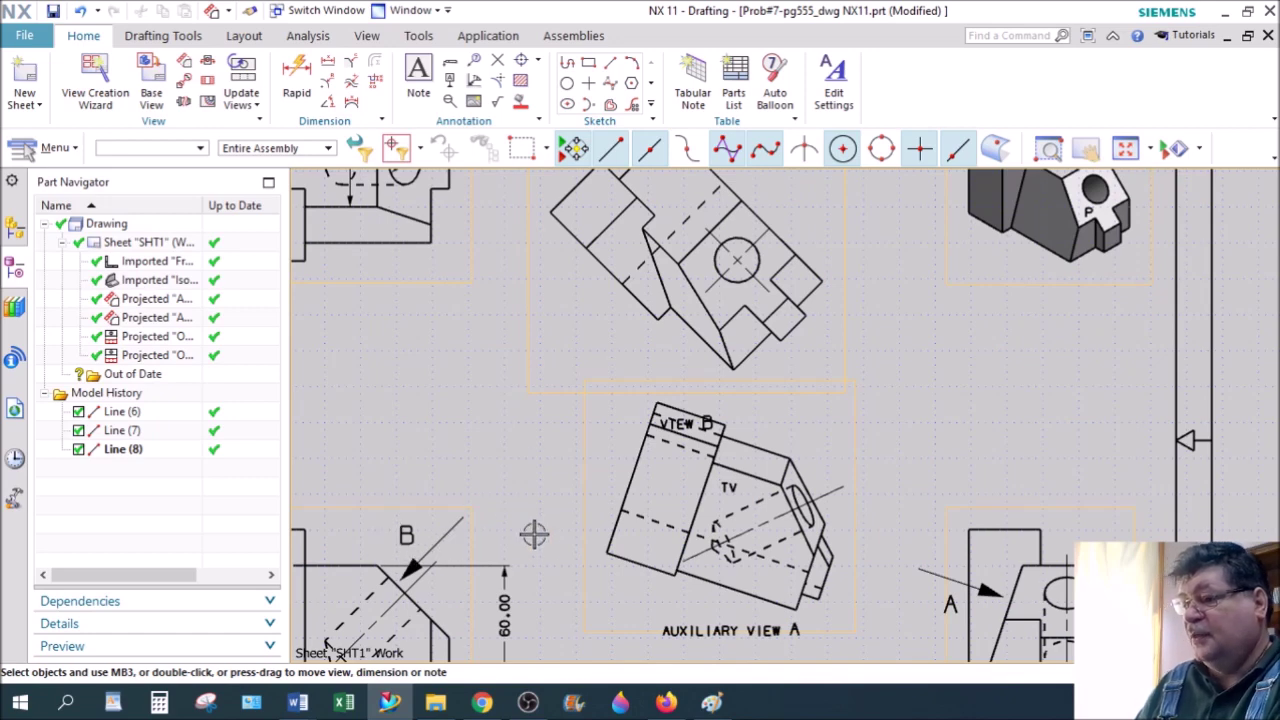
- Delete the 60.00 height dimension from the front view and the leftover dimensions from the top view
{"action": "left_click", "coordinate": [505, 596]}
{"action": "key", "text": "ctrl+f"}
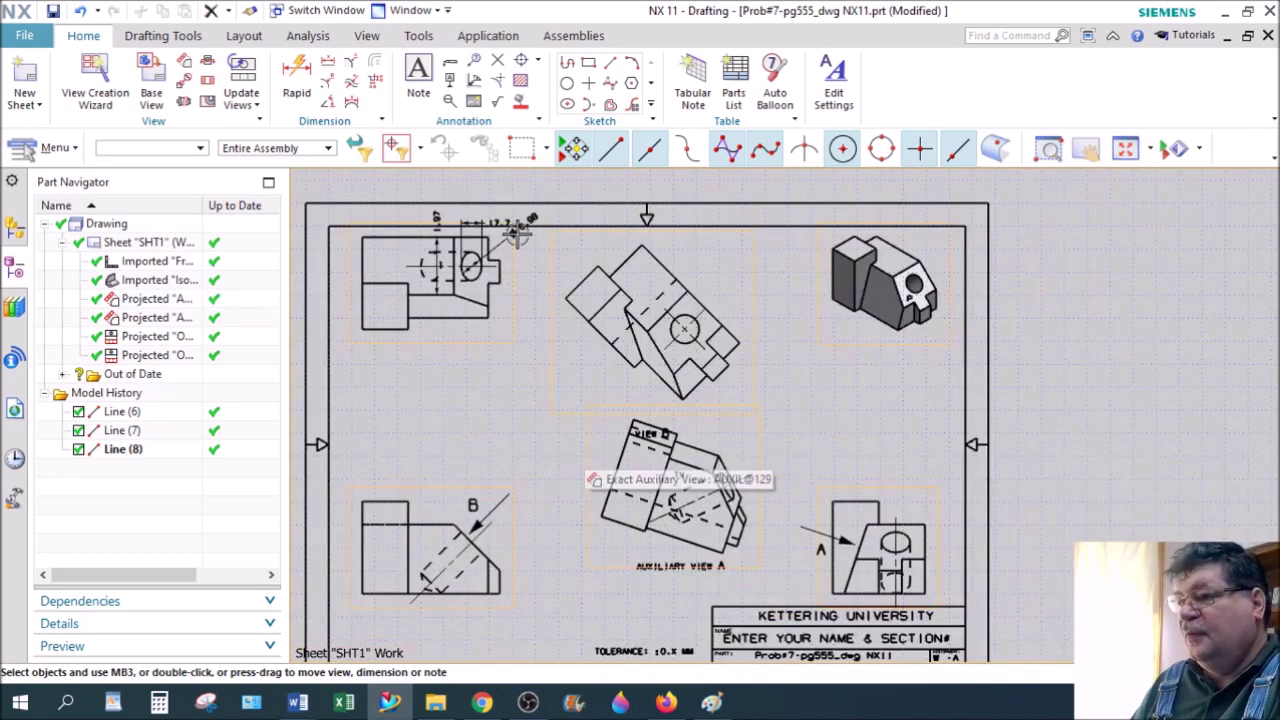
{"action": "left_click", "coordinate": [521, 244]}
{"action": "key", "text": "Delete"}
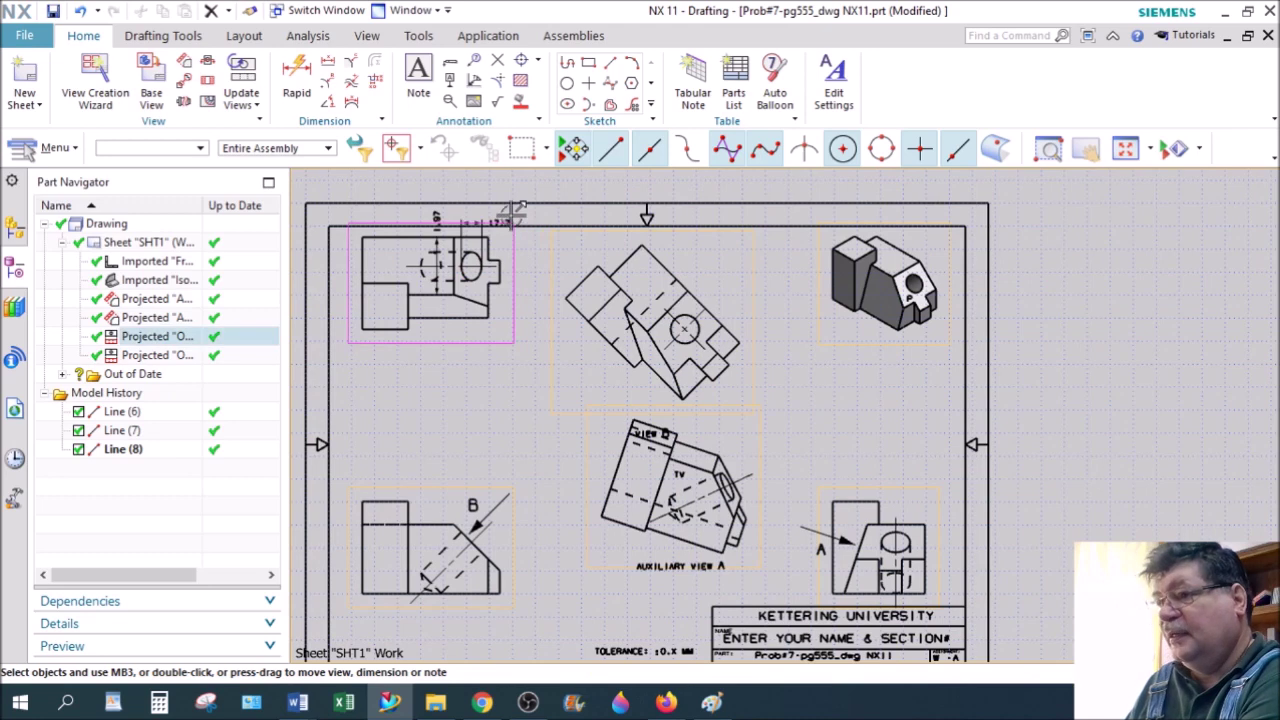
{"action": "left_click", "coordinate": [428, 208]}
{"action": "key", "text": "Escape"}
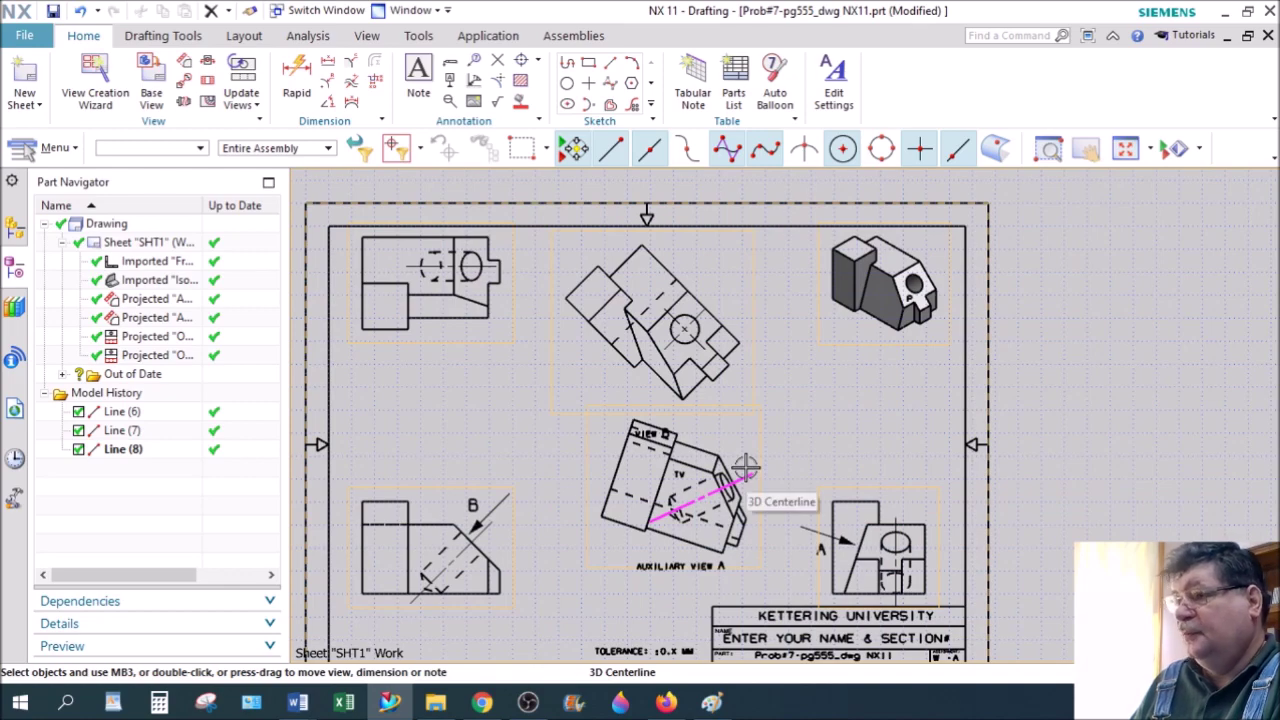
- Move label B beneath the second auxiliary view's geometry and set its prefix to AUXILIARY VIEW
{"action": "scroll", "coordinate": [651, 433], "scroll_direction": "up", "scroll_amount": 5}
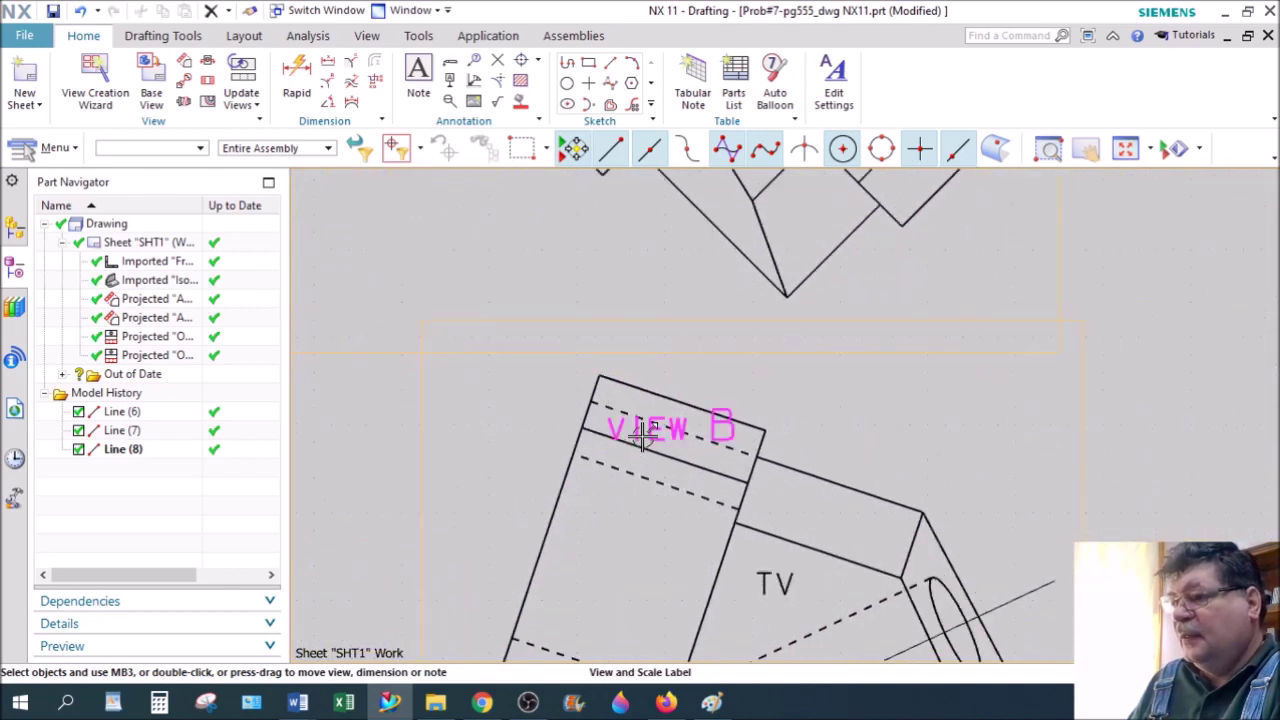
{"action": "left_click_drag", "start_coordinate": [645, 435], "coordinate": [870, 328]}
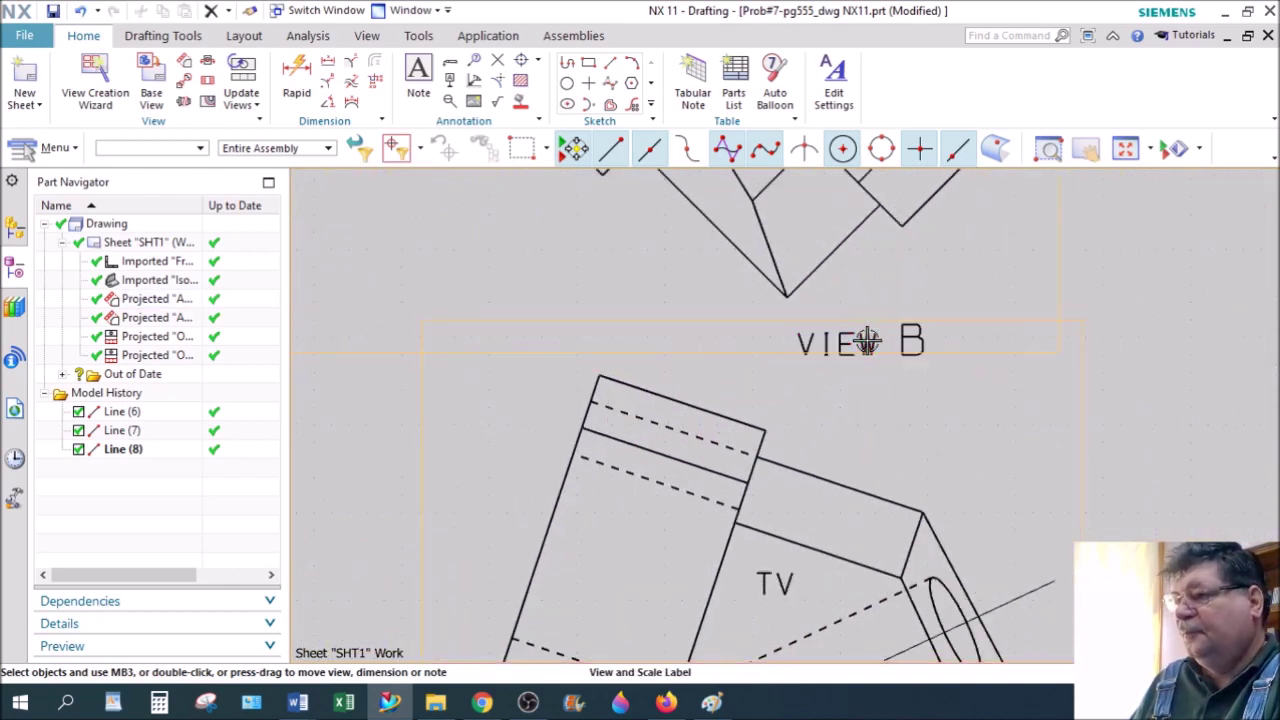
{"action": "double_click", "coordinate": [866, 342]}
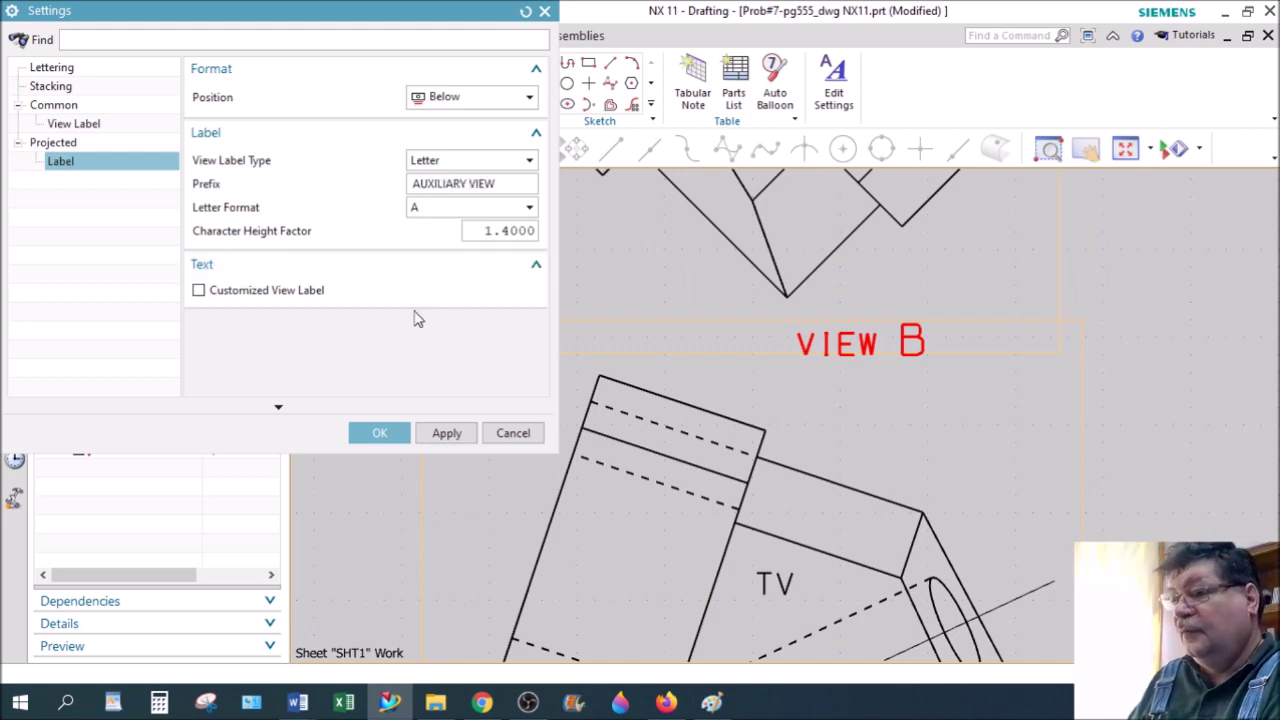
{"action": "left_click", "coordinate": [403, 436]}
- Place a TV note below the hole on the true-shape face in auxiliary view B
{"action": "scroll", "coordinate": [1018, 449], "scroll_direction": "down", "scroll_amount": 1}
{"action": "scroll", "coordinate": [1018, 449], "scroll_direction": "down", "scroll_amount": 2}
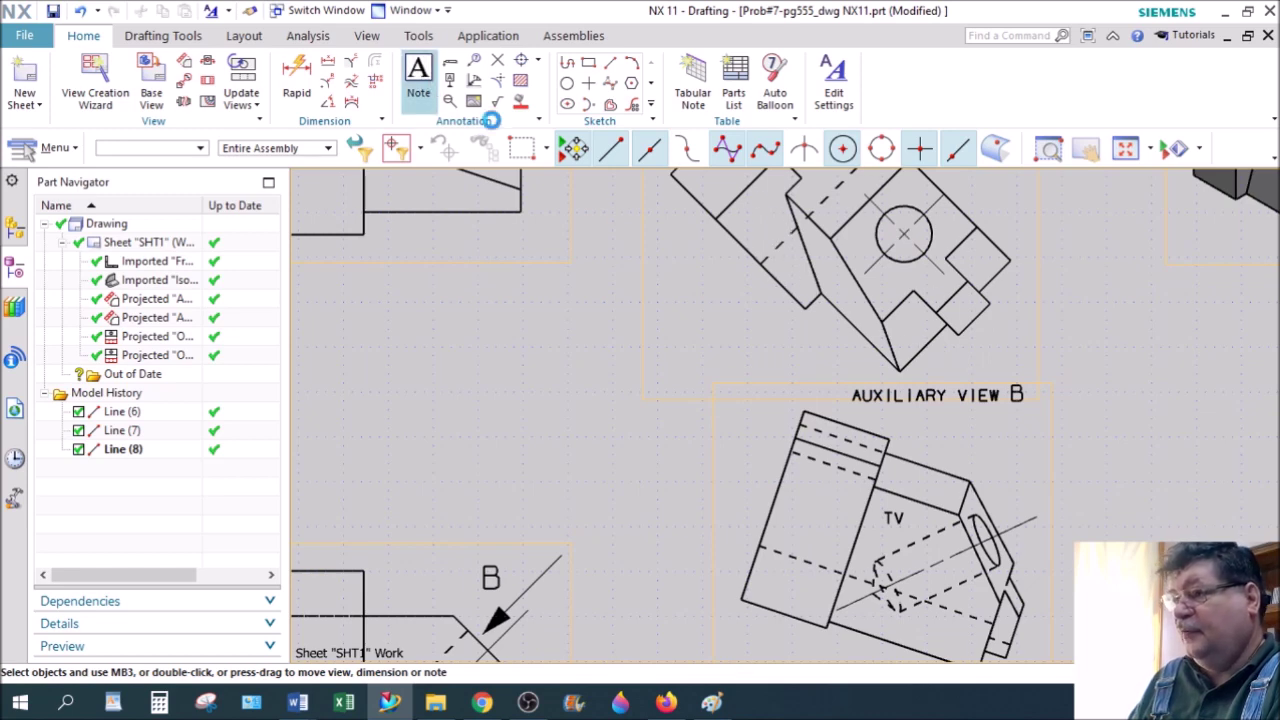
{"action": "left_click", "coordinate": [888, 283]}
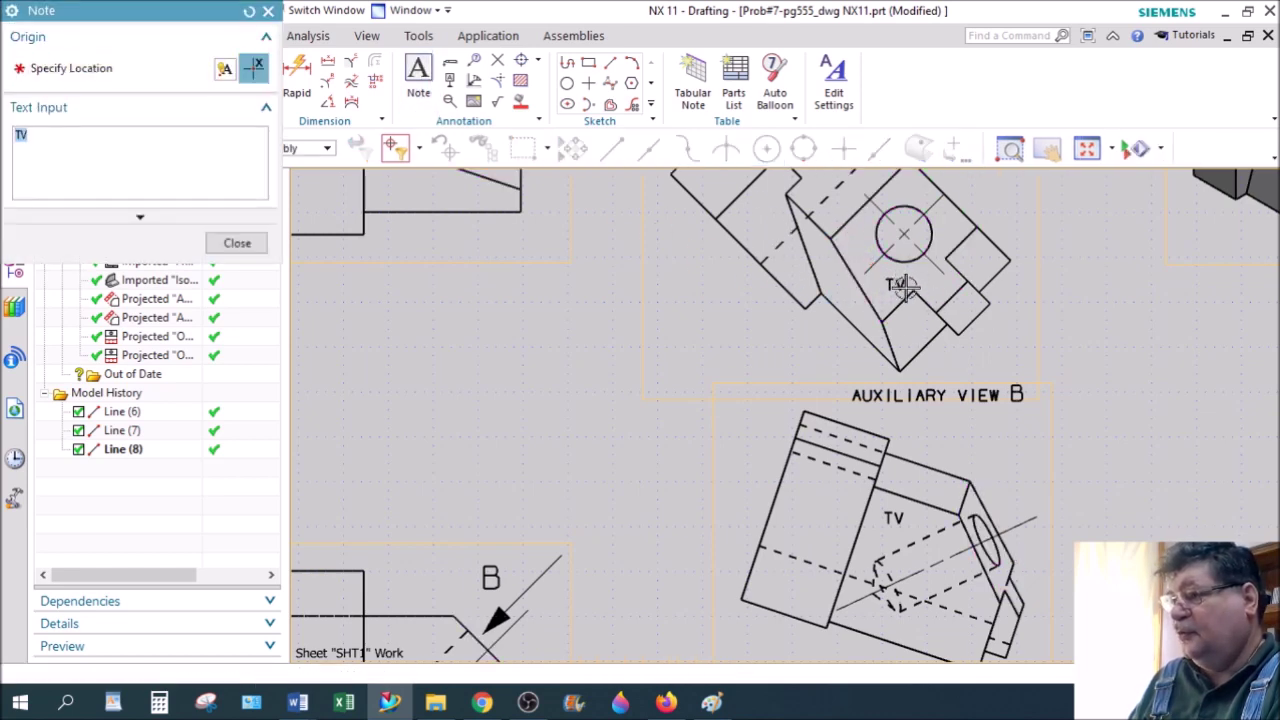
{"action": "key", "text": "Escape"}
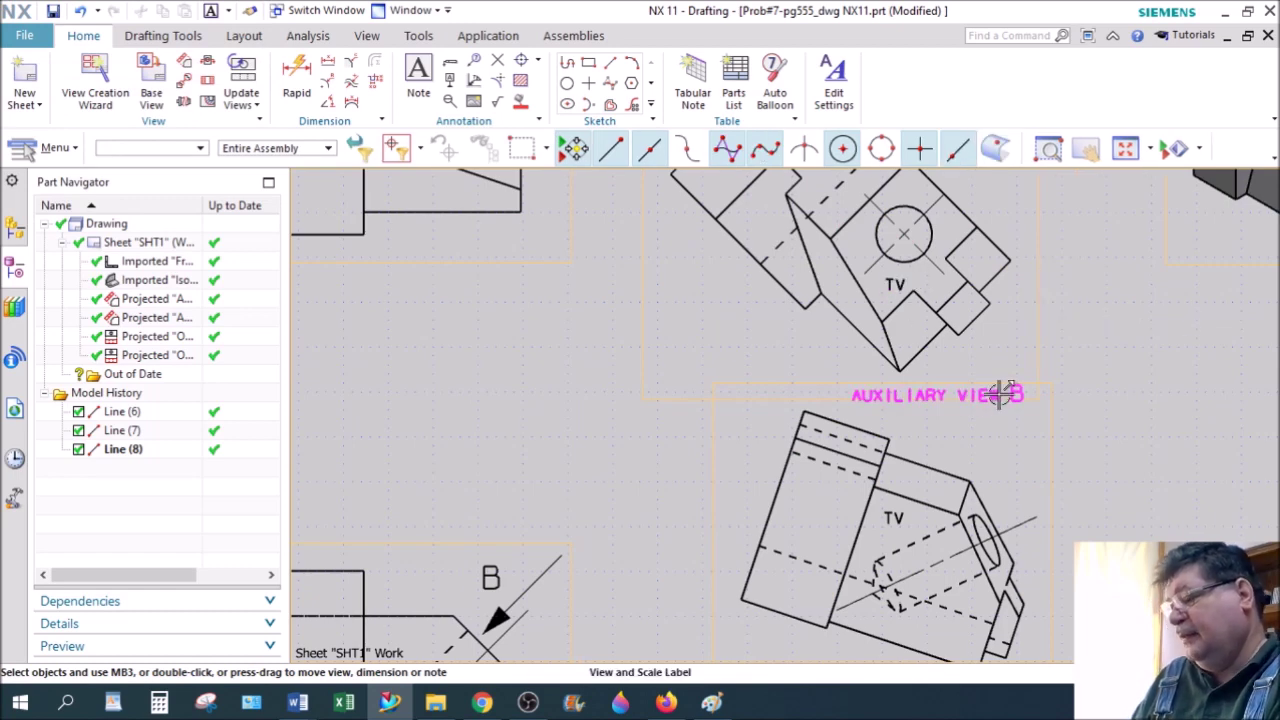
- Add a horizontal dimension between the ends of the true-shape face's outer sloped edge beside the hole in auxiliary view B
{"action": "scroll", "coordinate": [990, 408], "scroll_direction": "up", "scroll_amount": 1}
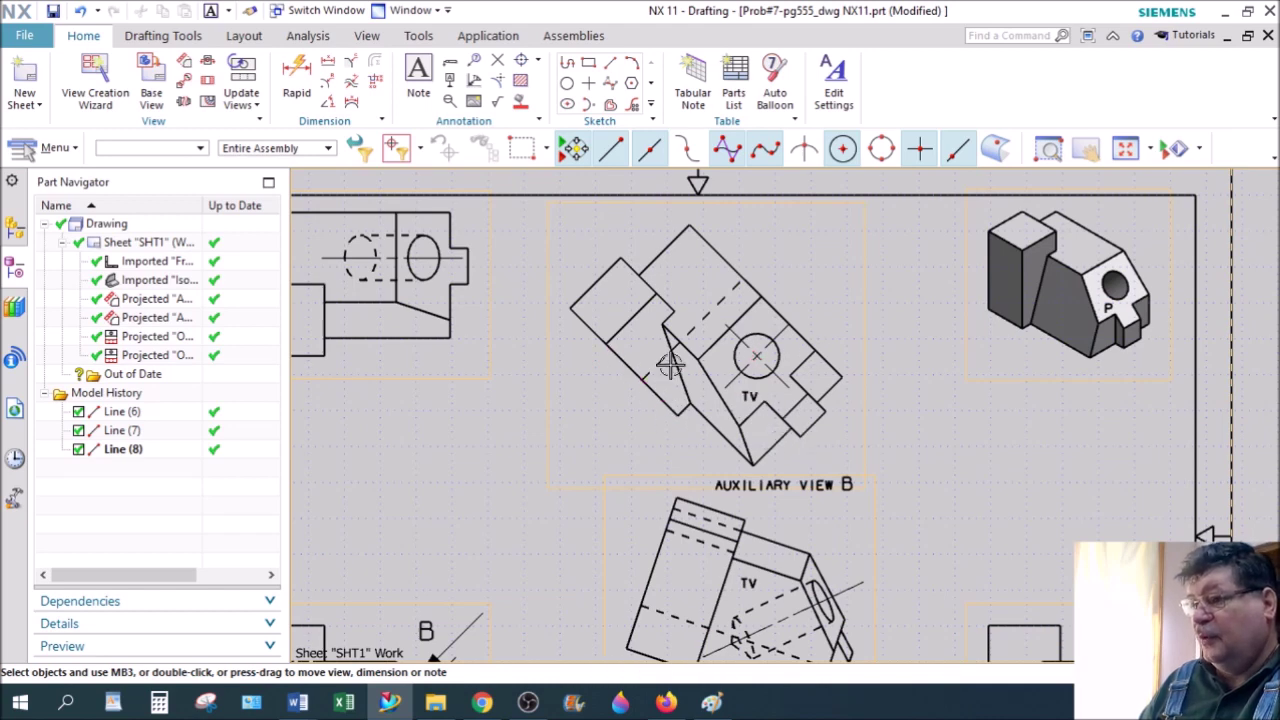
{"action": "left_click", "coordinate": [296, 78]}
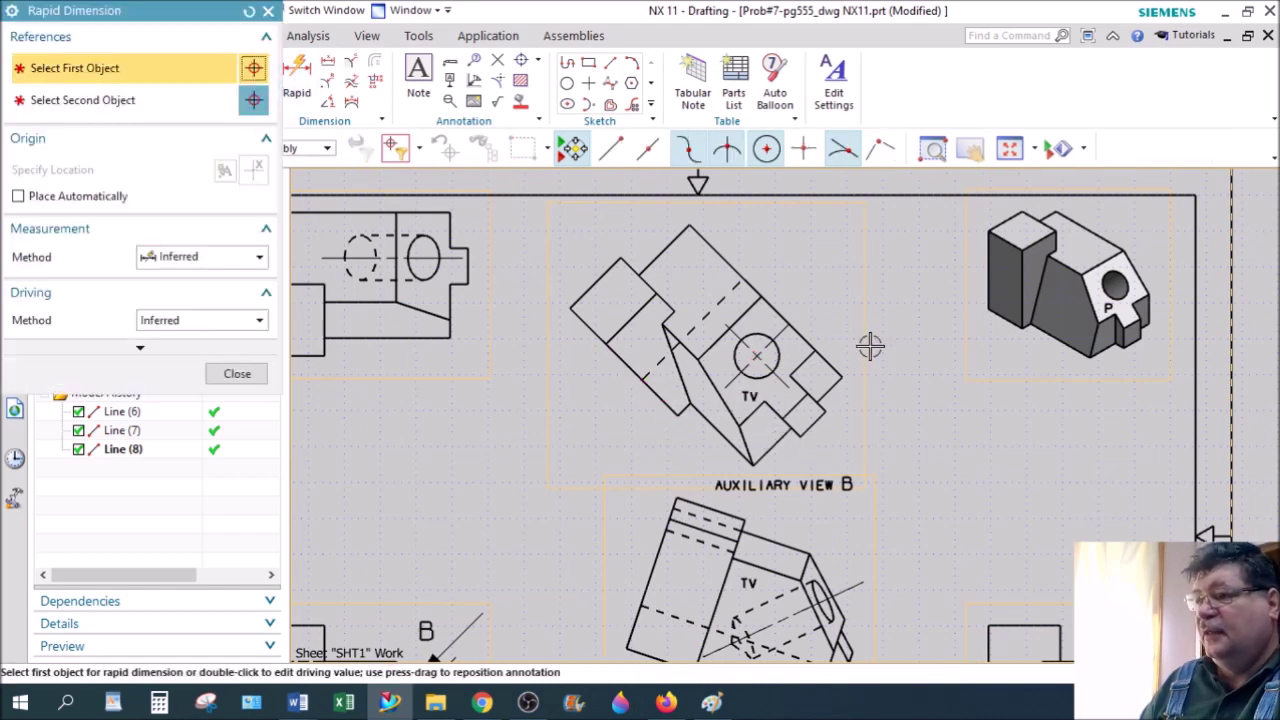
{"action": "left_click", "coordinate": [804, 314]}
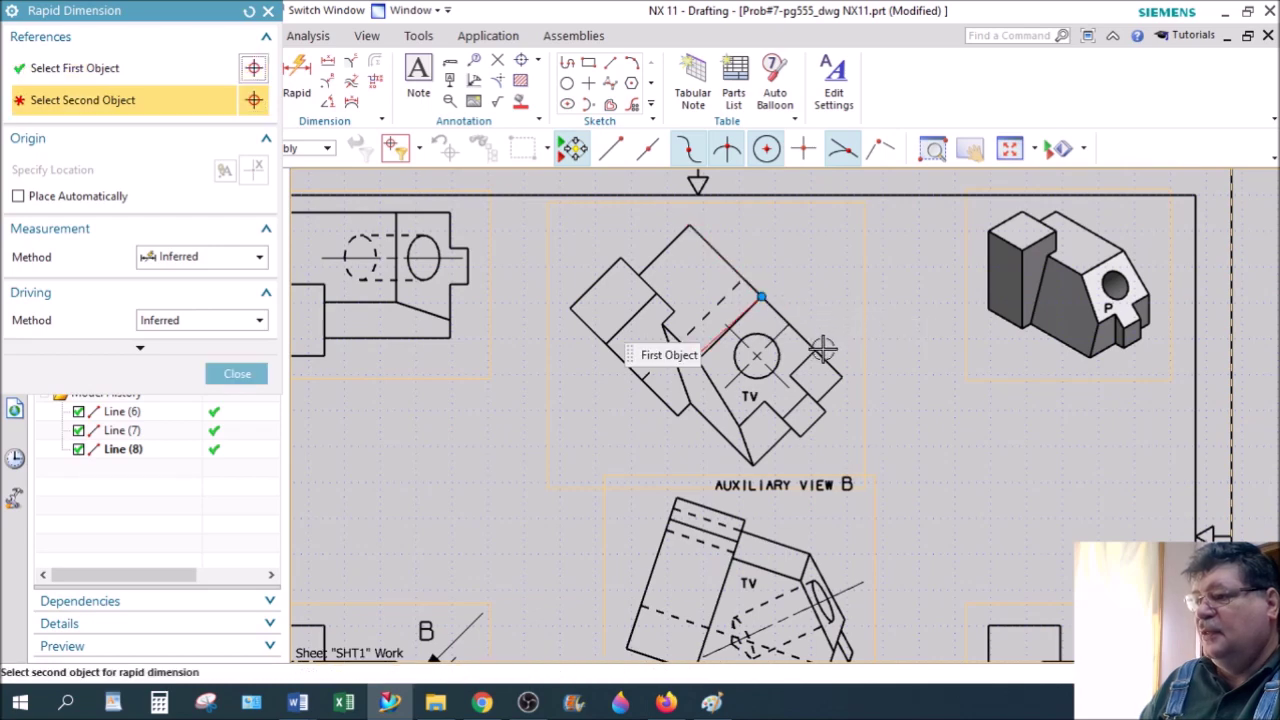
{"action": "left_click", "coordinate": [820, 350]}
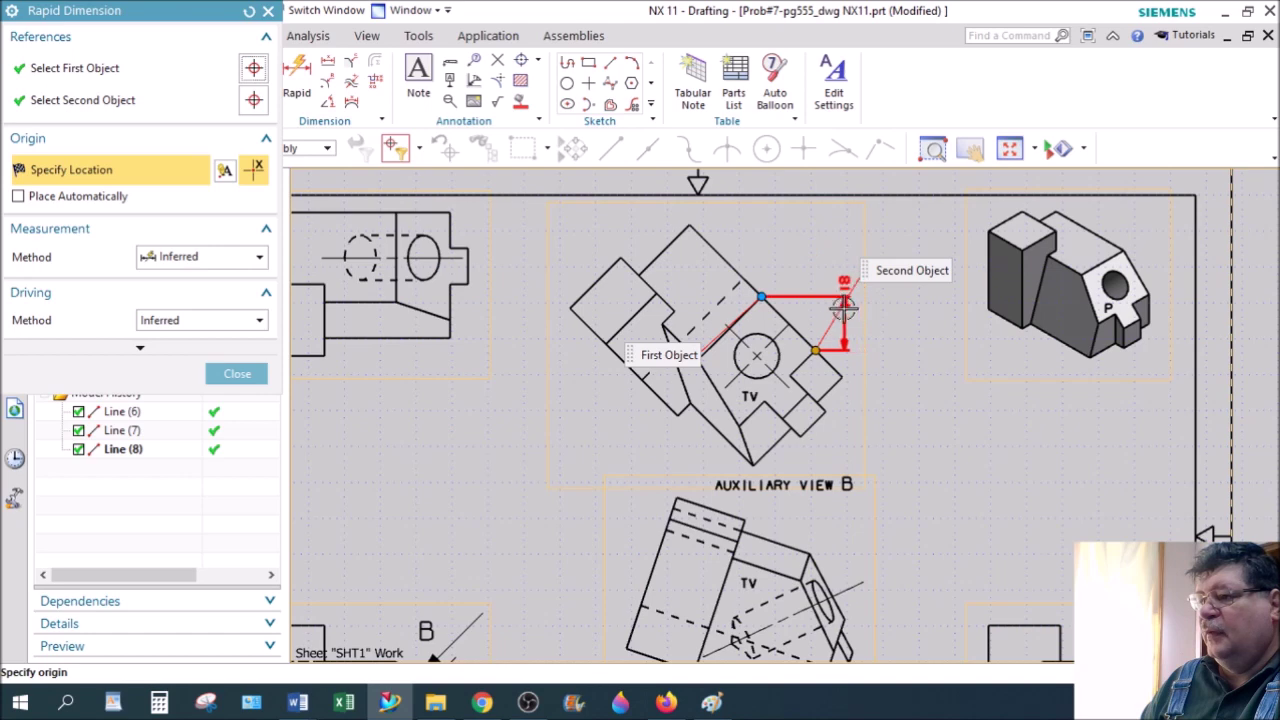
{"action": "left_click", "coordinate": [818, 290]}
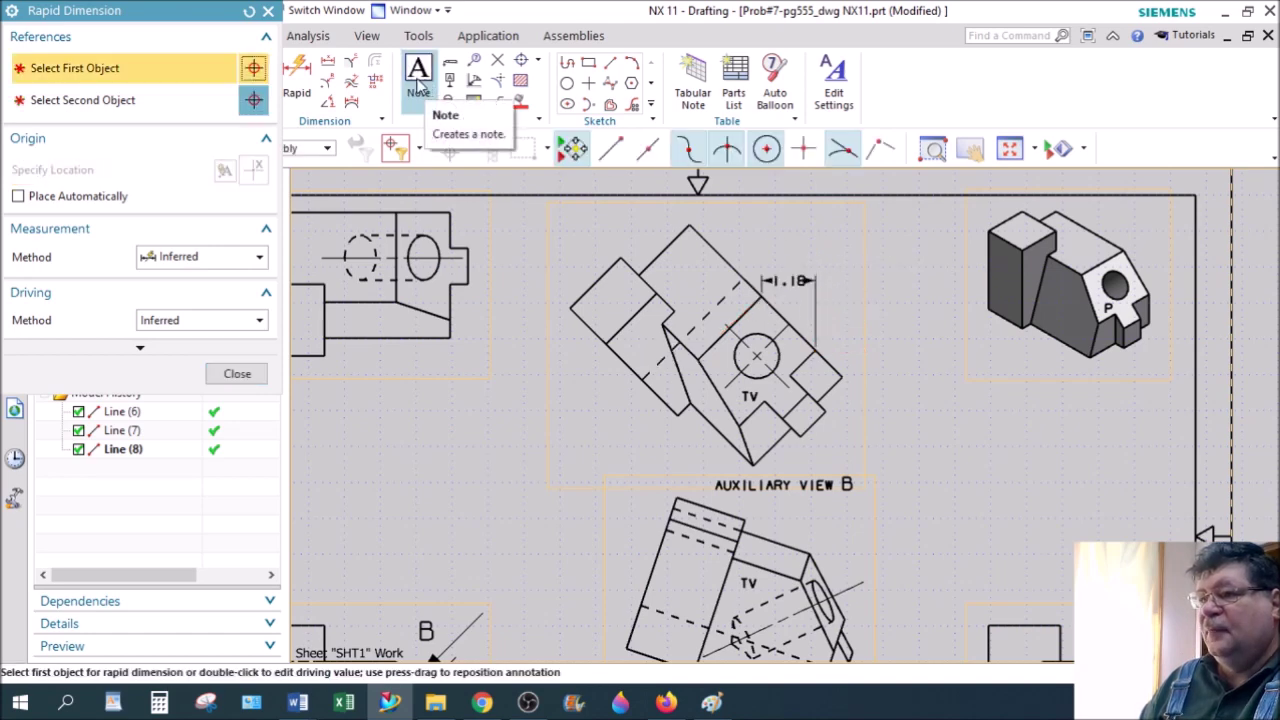
- Add an aligned true-length dimension between the same two edge endpoints, placing it parallel to the edge beyond the horizontal dimension
{"action": "left_click", "coordinate": [296, 78]}
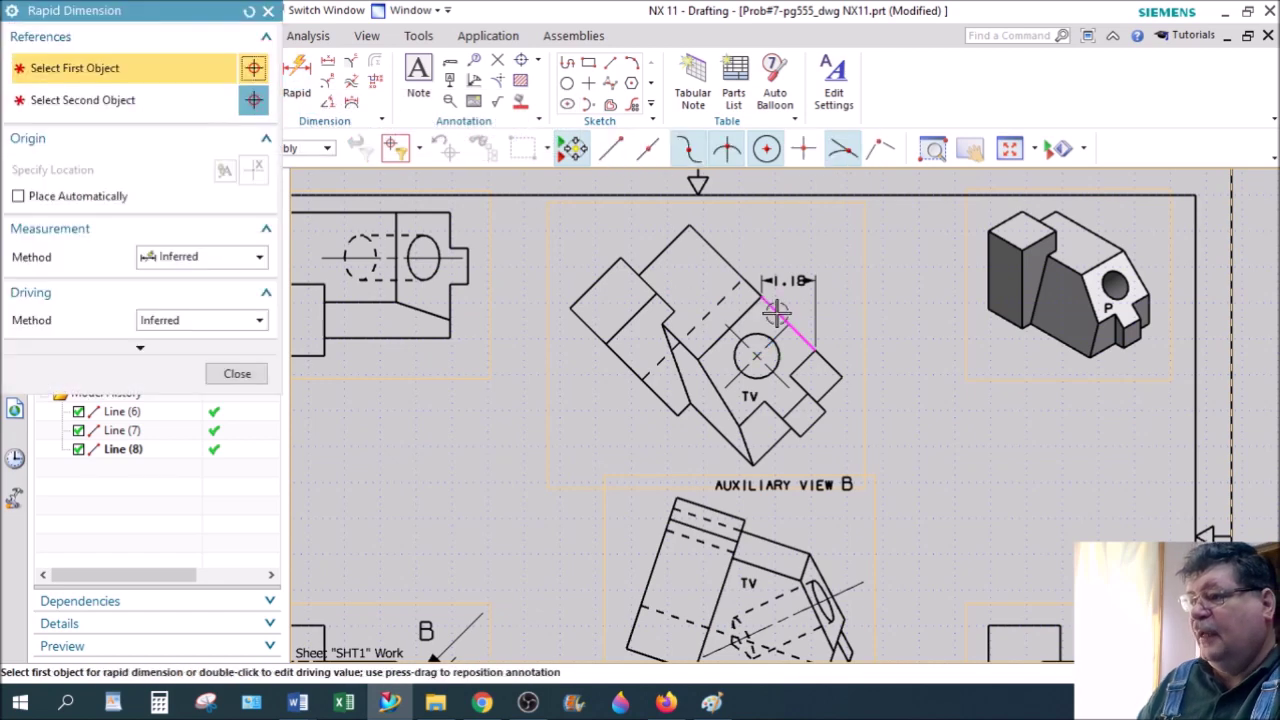
{"action": "scroll", "coordinate": [787, 307], "scroll_direction": "up", "scroll_amount": 5}
{"action": "left_click", "coordinate": [703, 283]}
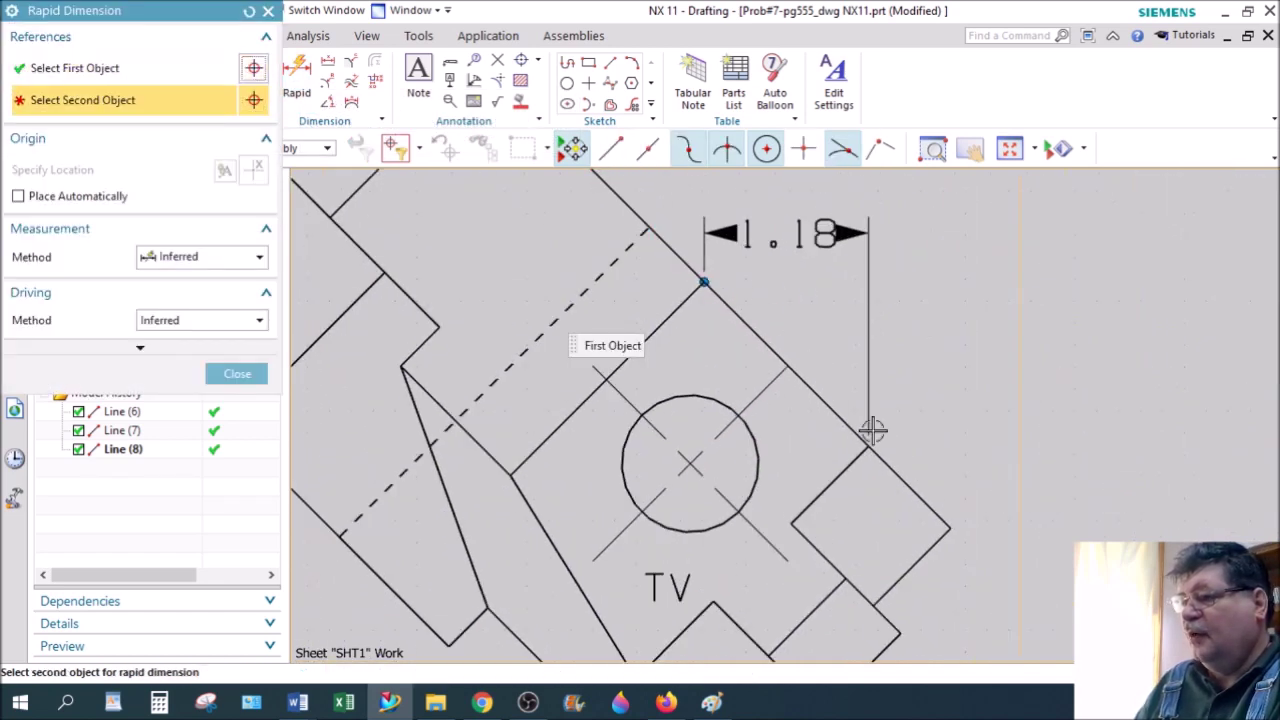
{"action": "left_click", "coordinate": [868, 446]}
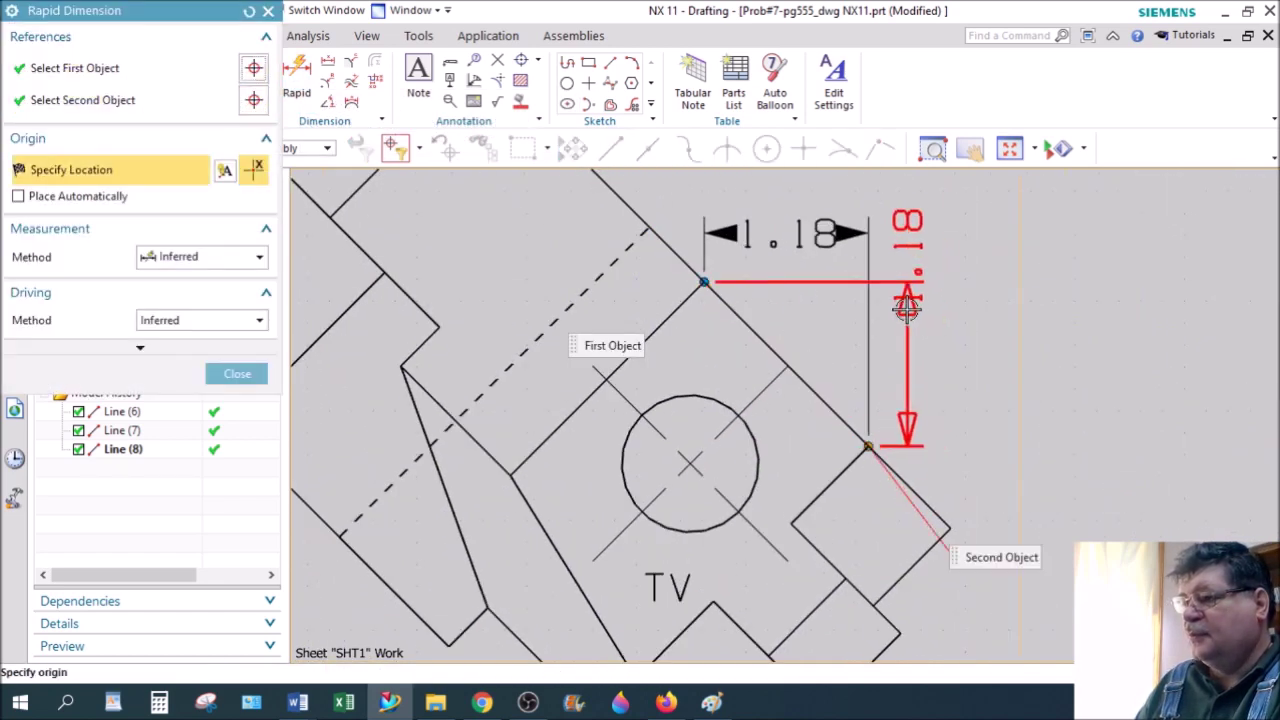
{"action": "left_click", "coordinate": [947, 256]}
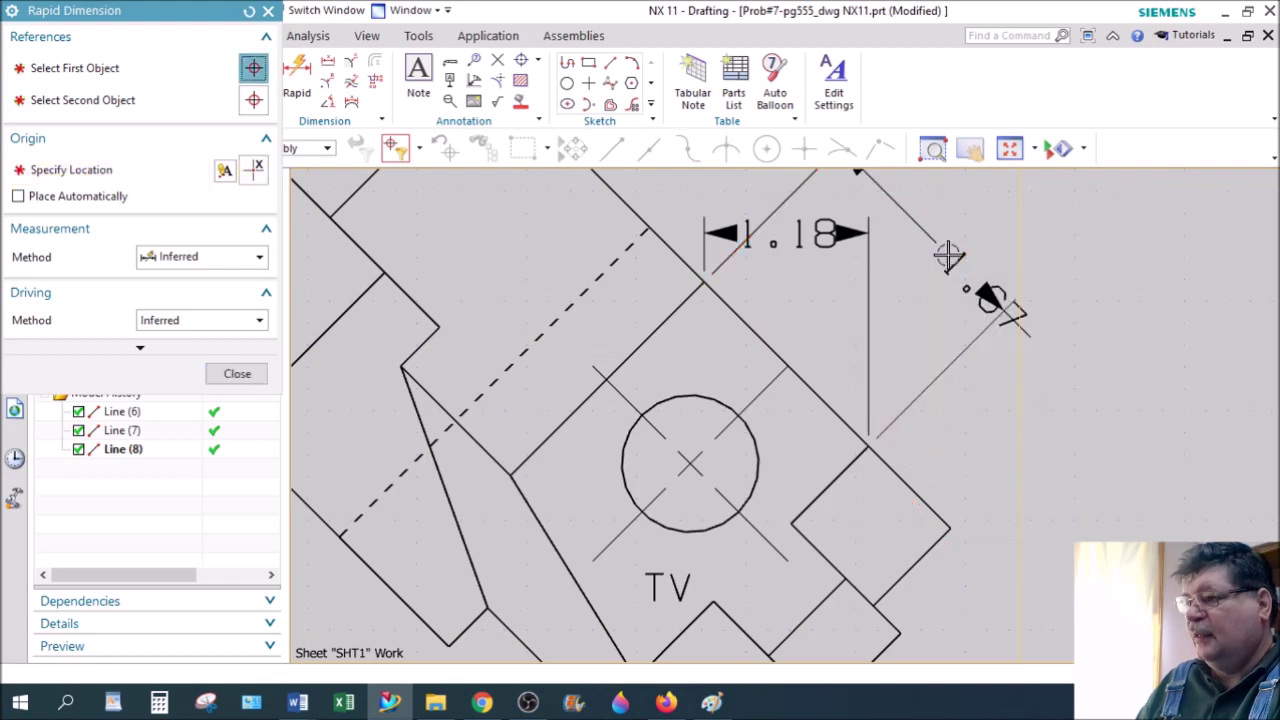
{"action": "scroll", "coordinate": [951, 381], "scroll_direction": "down", "scroll_amount": 3}
{"action": "key", "text": "Escape"}
{"action": "scroll", "coordinate": [940, 370], "scroll_direction": "up", "scroll_amount": 3}
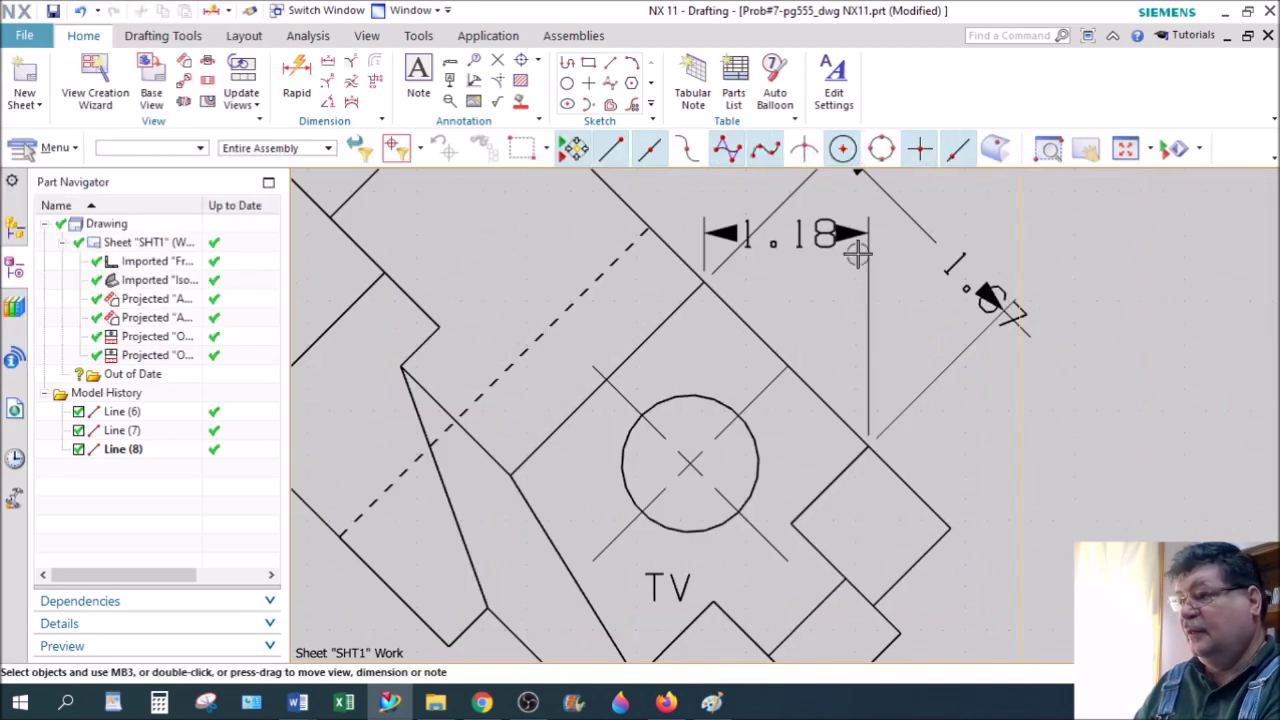
- Delete the horizontal dimension in auxiliary view B and move the aligned dimension closer to the true-shape face's outer sloped edge
{"action": "left_click", "coordinate": [851, 257]}
{"action": "key", "text": "Delete"}
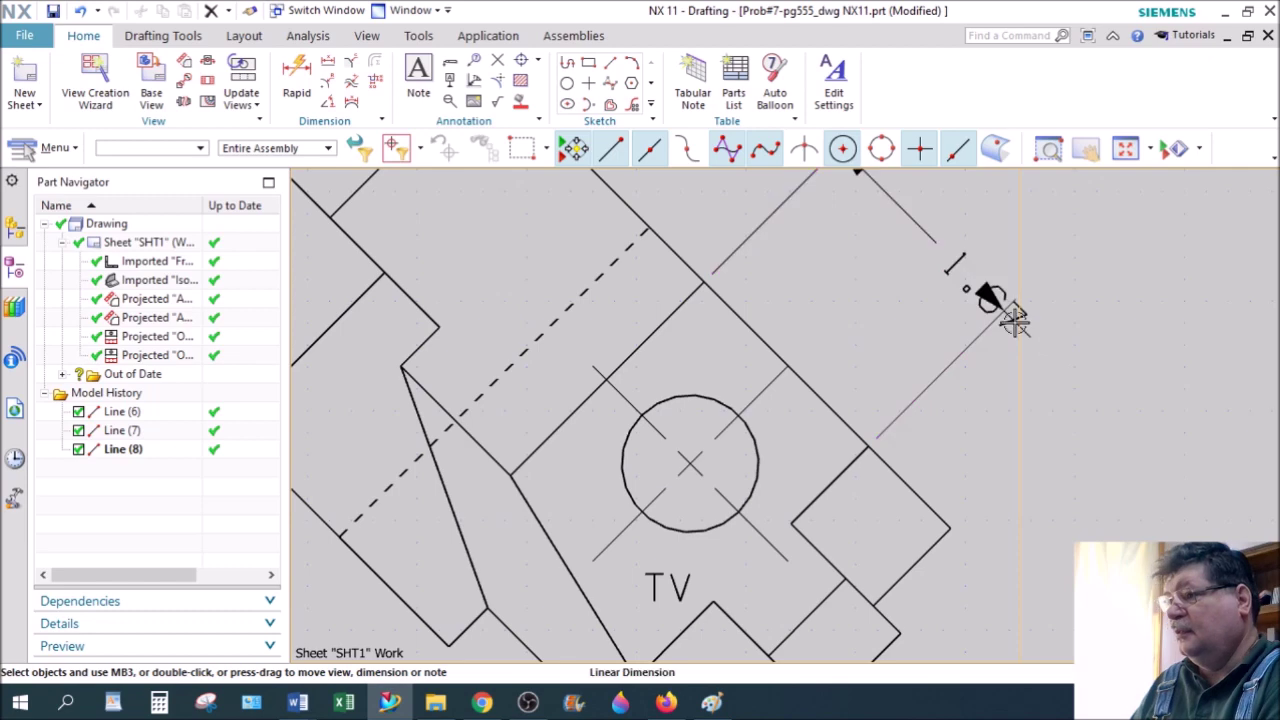
{"action": "left_click_drag", "start_coordinate": [1014, 314], "coordinate": [833, 254]}
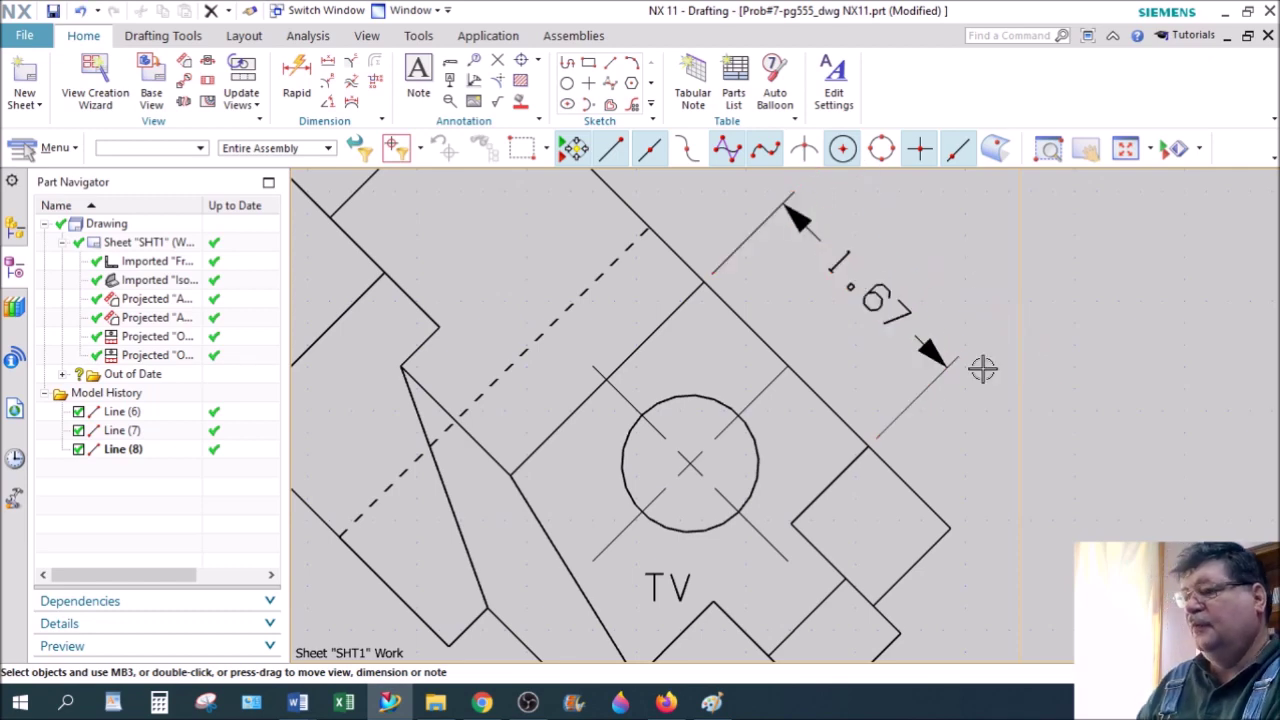
- Add an aligned dimension between the endpoints of the true-shape face's inner sloped edge in auxiliary view B, placing it outside the view's lower-left outline
{"action": "scroll", "coordinate": [983, 366], "scroll_direction": "down", "scroll_amount": 3}
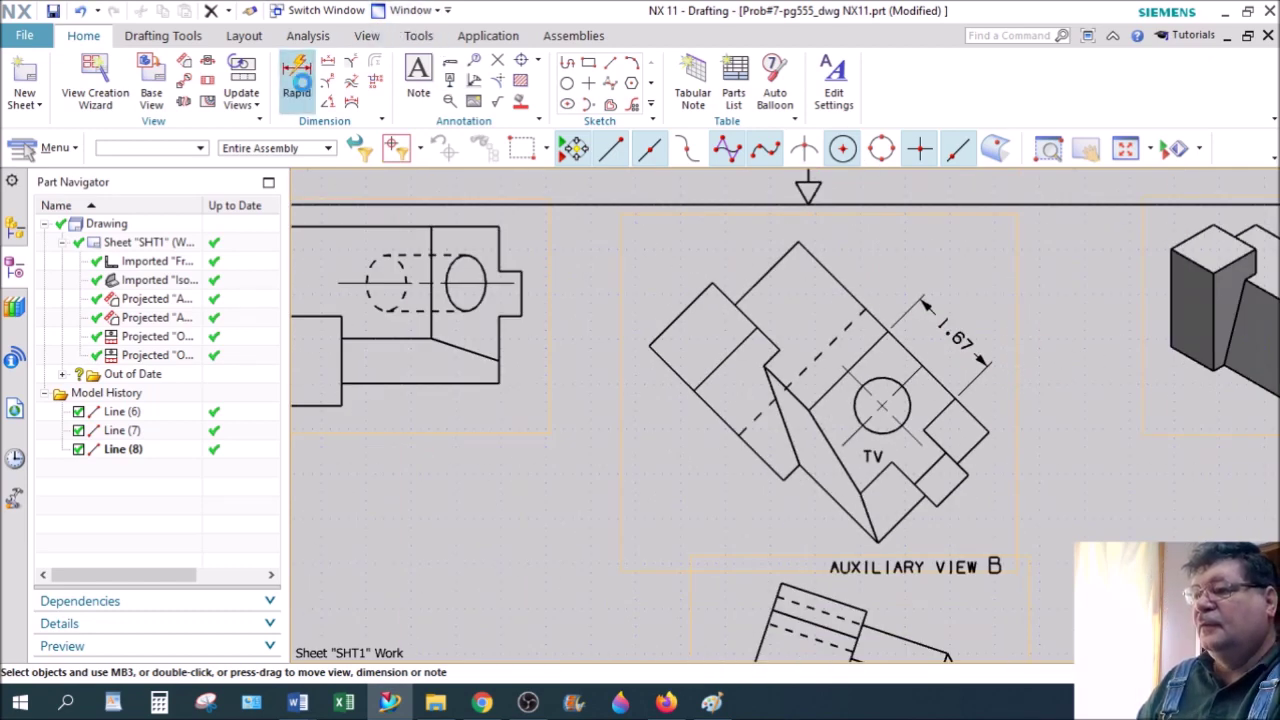
{"action": "left_click", "coordinate": [296, 80]}
{"action": "left_click", "coordinate": [806, 413]}
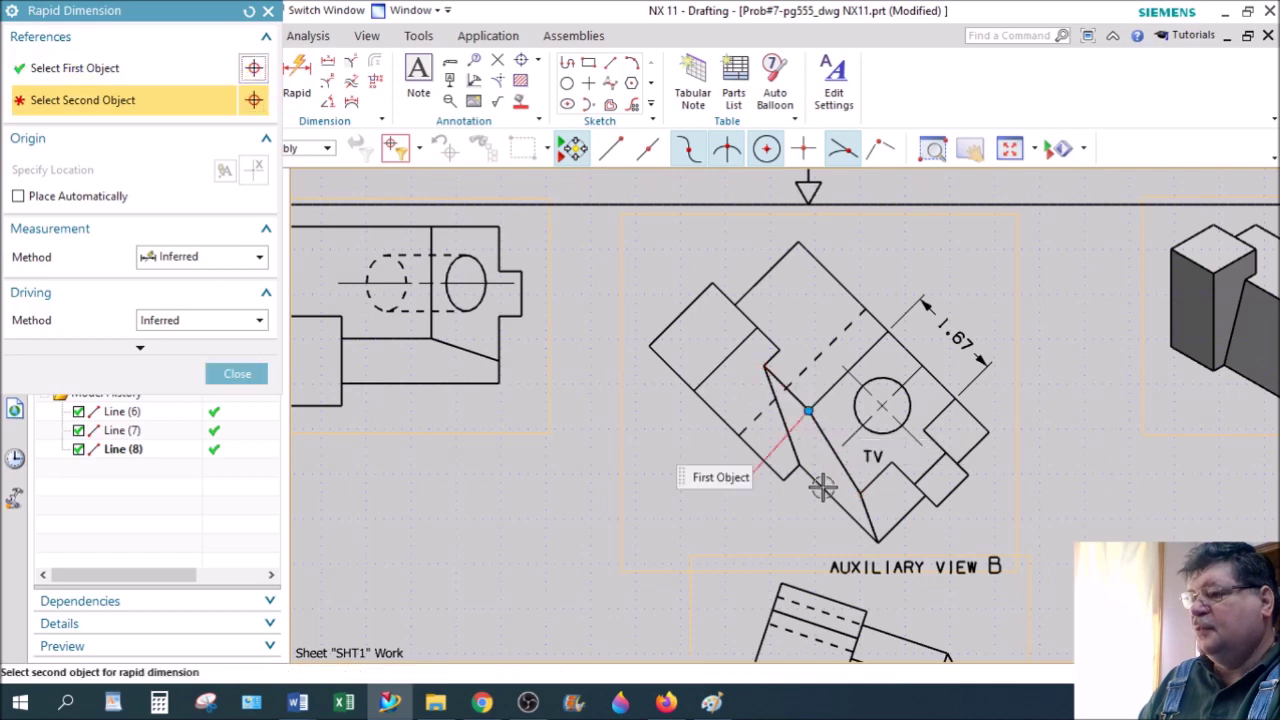
{"action": "left_click", "coordinate": [858, 494]}
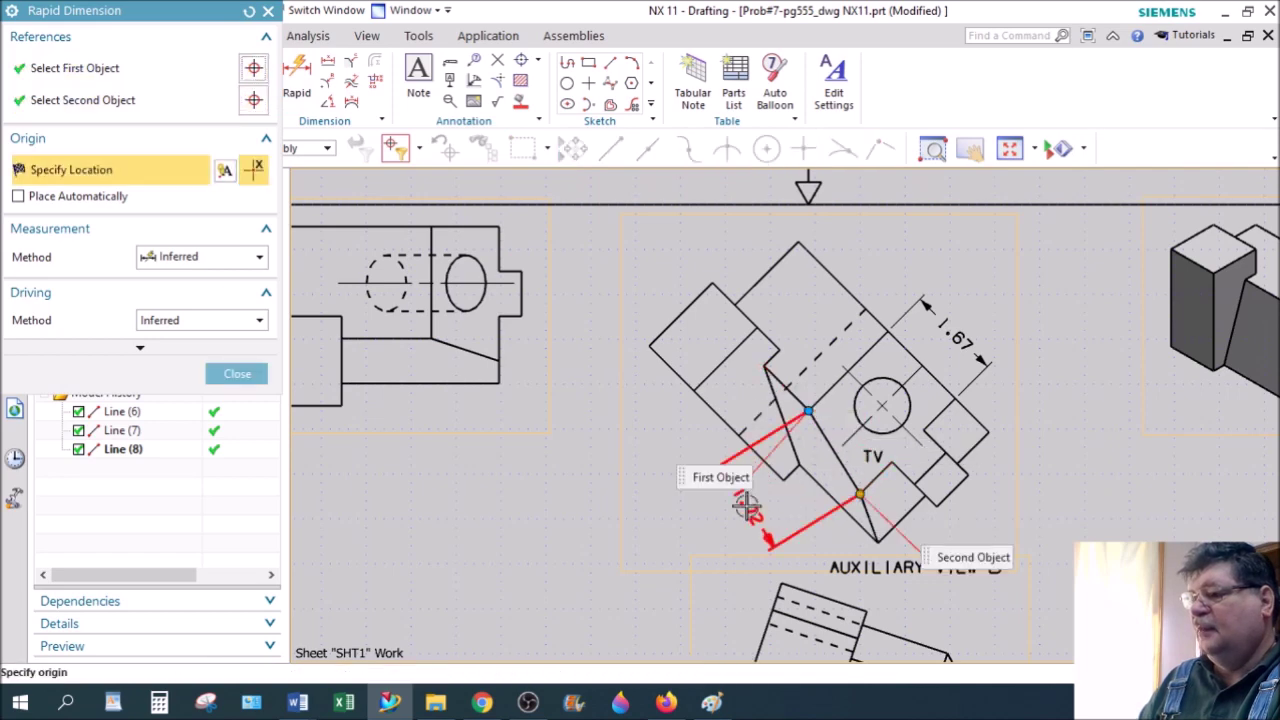
{"action": "left_click", "coordinate": [745, 520]}
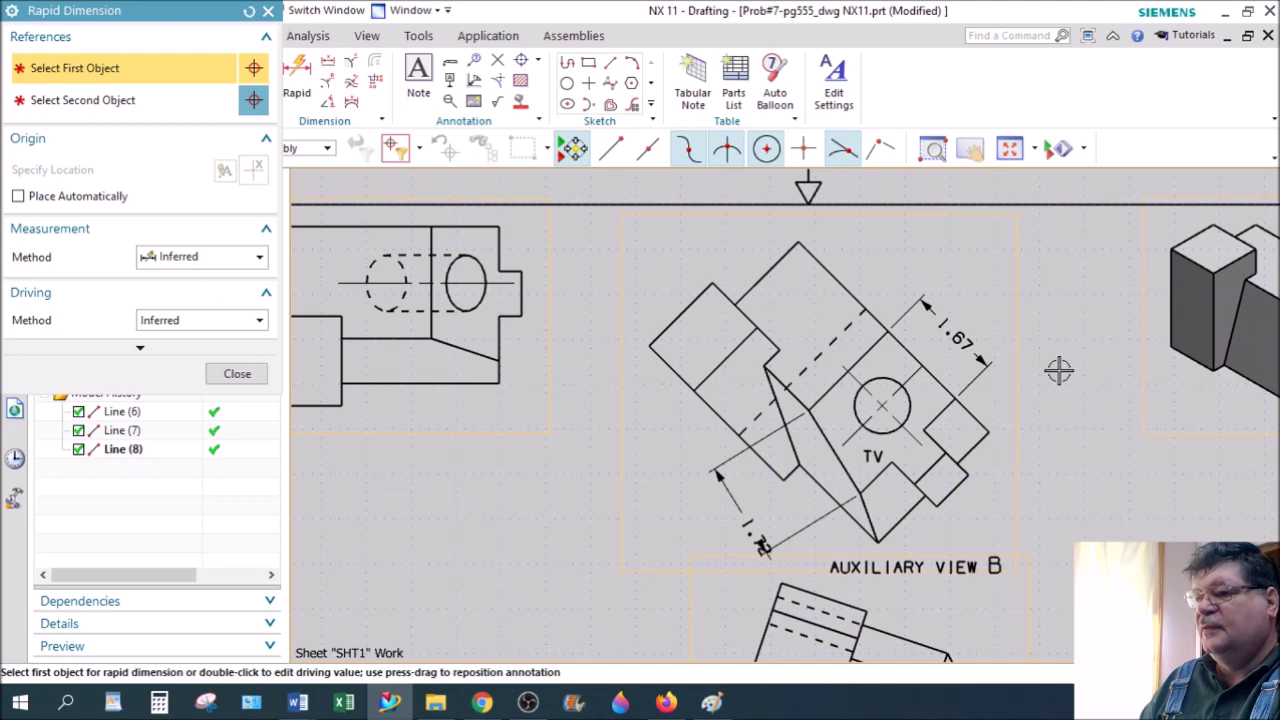
- Add a diametral dimension to the hole in auxiliary view B, placing its text to the right of the view's outline
{"action": "left_click", "coordinate": [259, 258]}
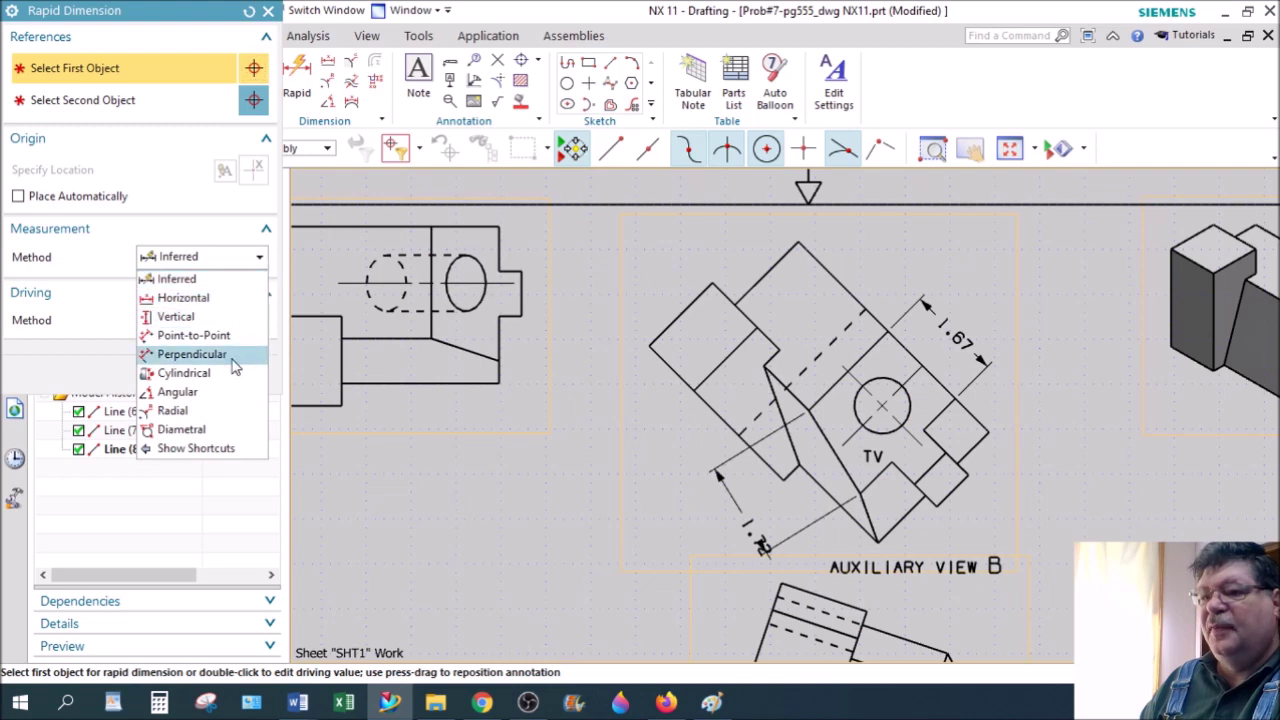
{"action": "left_click", "coordinate": [181, 429]}
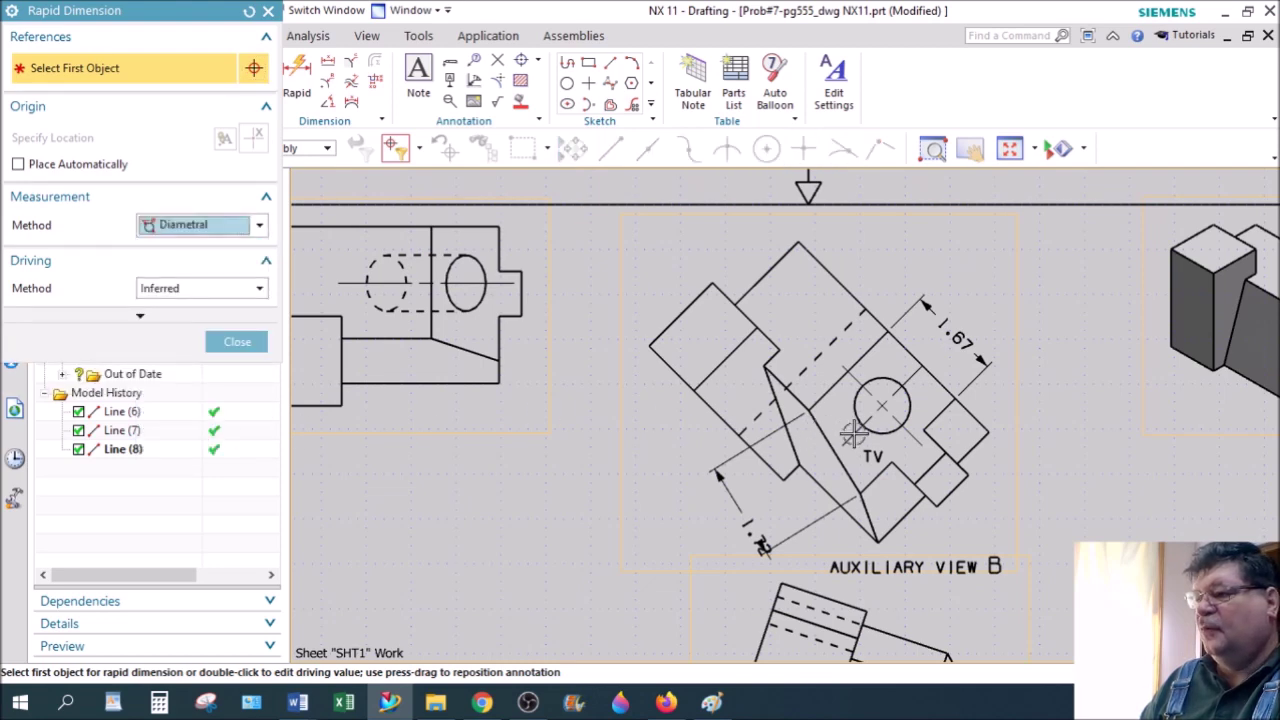
{"action": "left_click", "coordinate": [916, 404]}
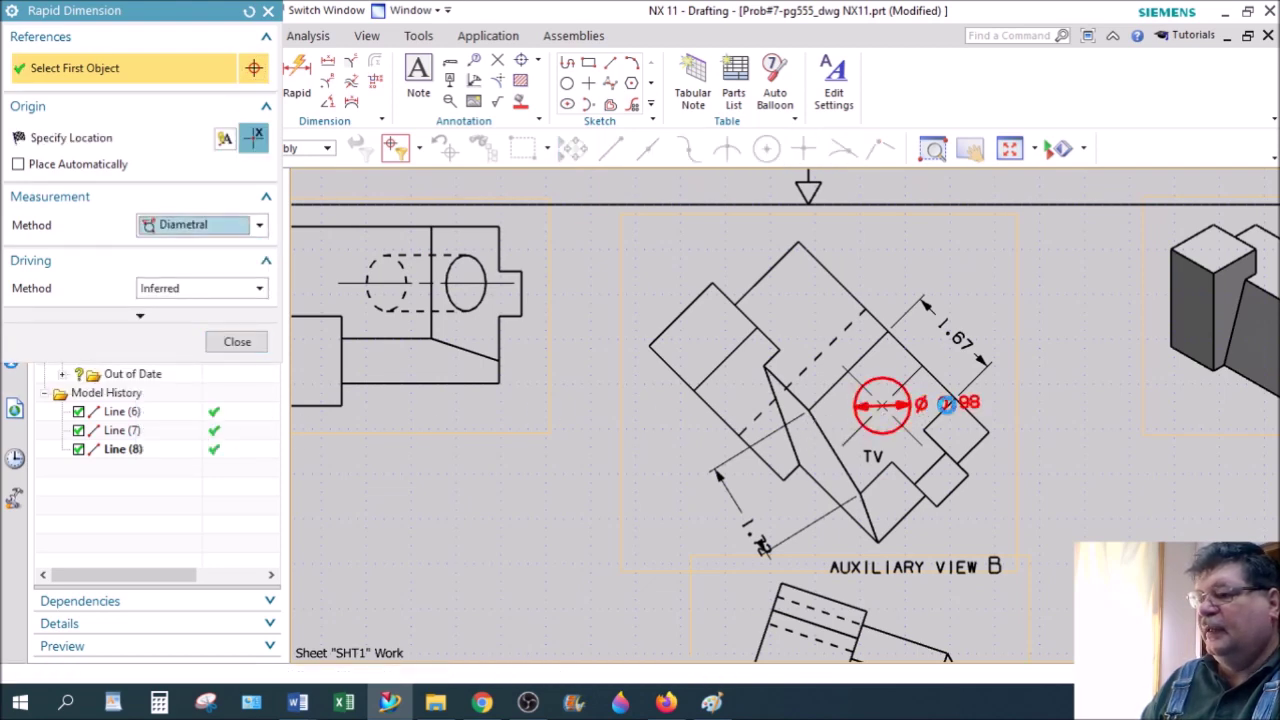
{"action": "left_click", "coordinate": [1046, 396]}
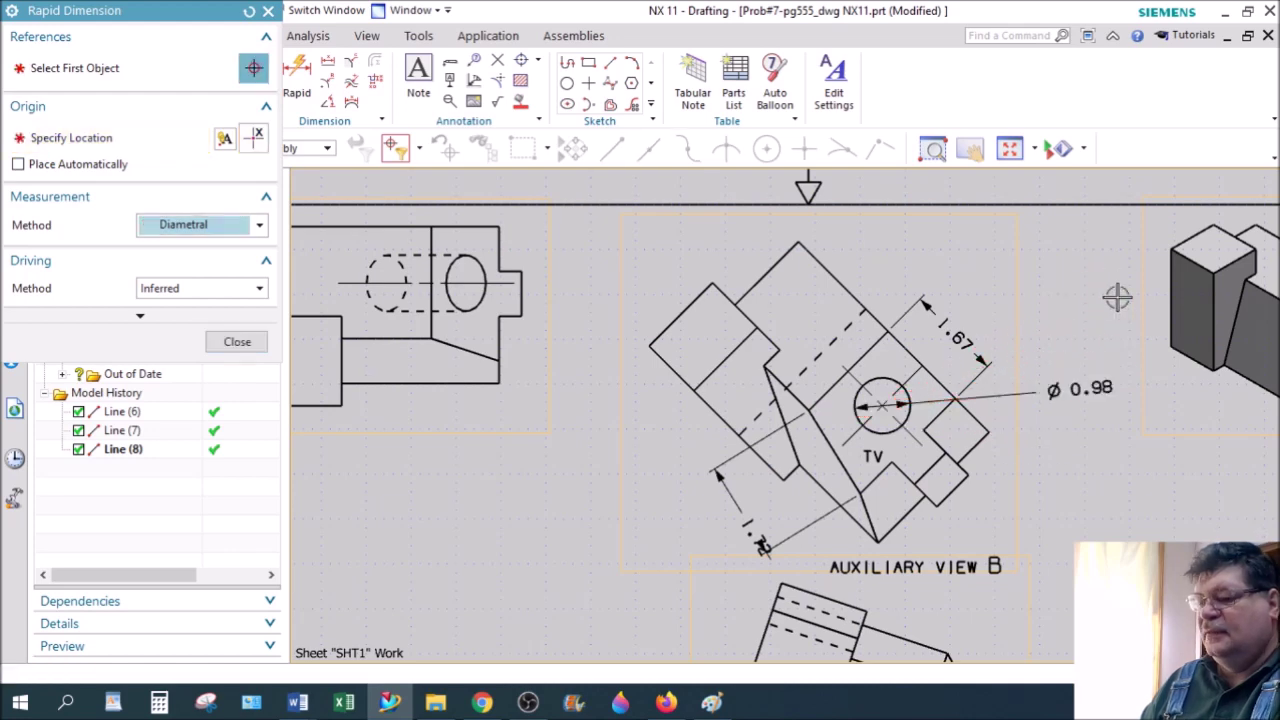
{"action": "key", "text": "Escape"}
- Give the hole's diameter dimension horizontal text on a bent leader and reposition it lower, to the right of auxiliary view B
{"action": "double_click", "coordinate": [1097, 390]}
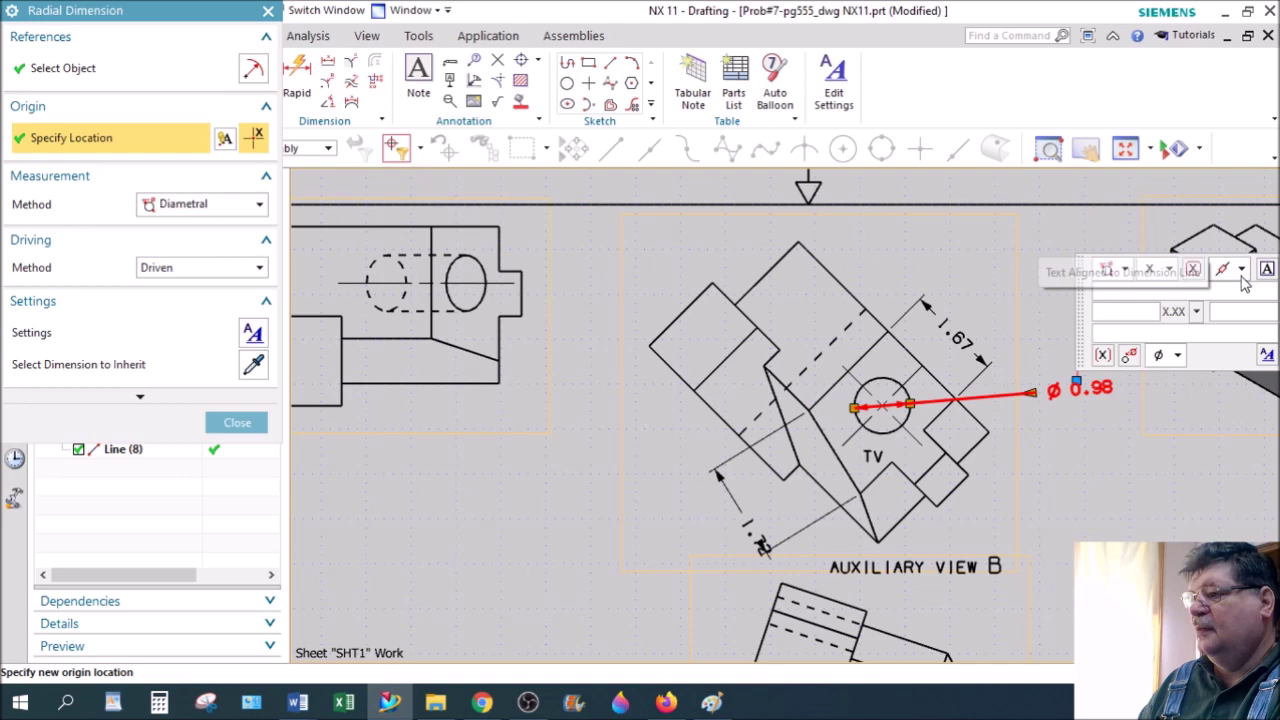
{"action": "left_click", "coordinate": [1241, 269]}
{"action": "left_click", "coordinate": [1220, 285]}
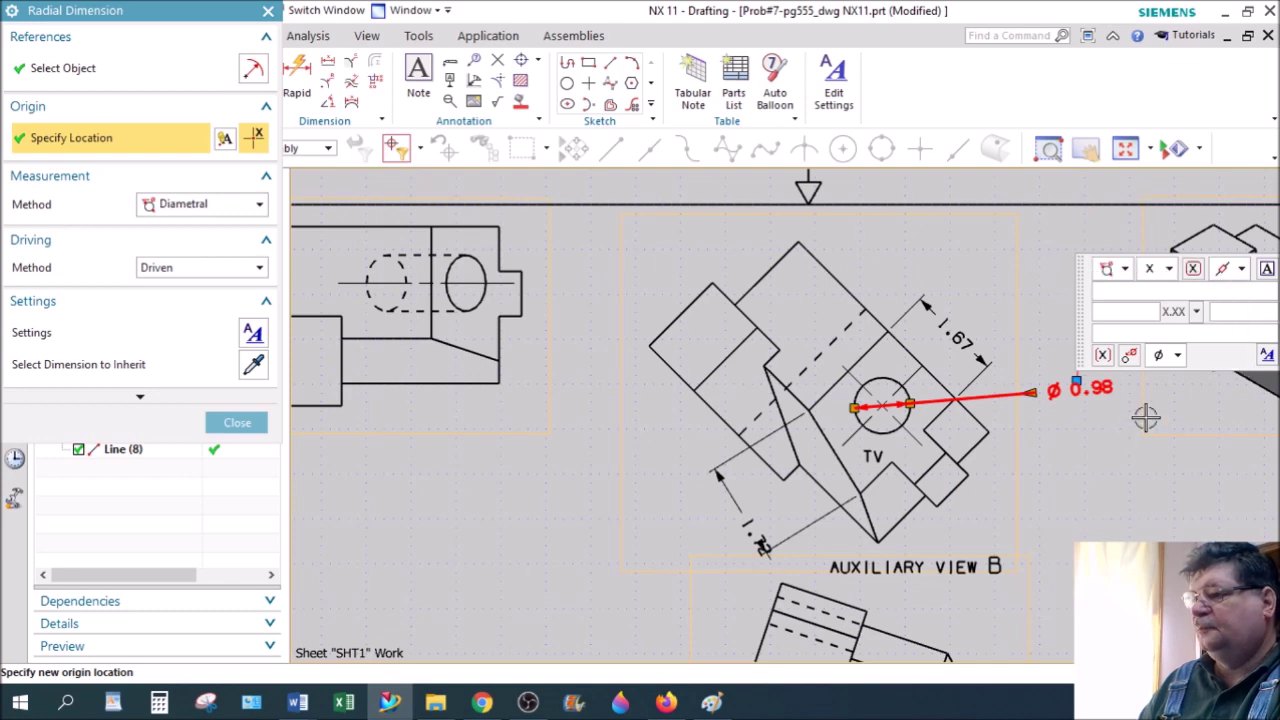
{"action": "left_click", "coordinate": [1241, 269]}
{"action": "left_click", "coordinate": [1230, 300]}
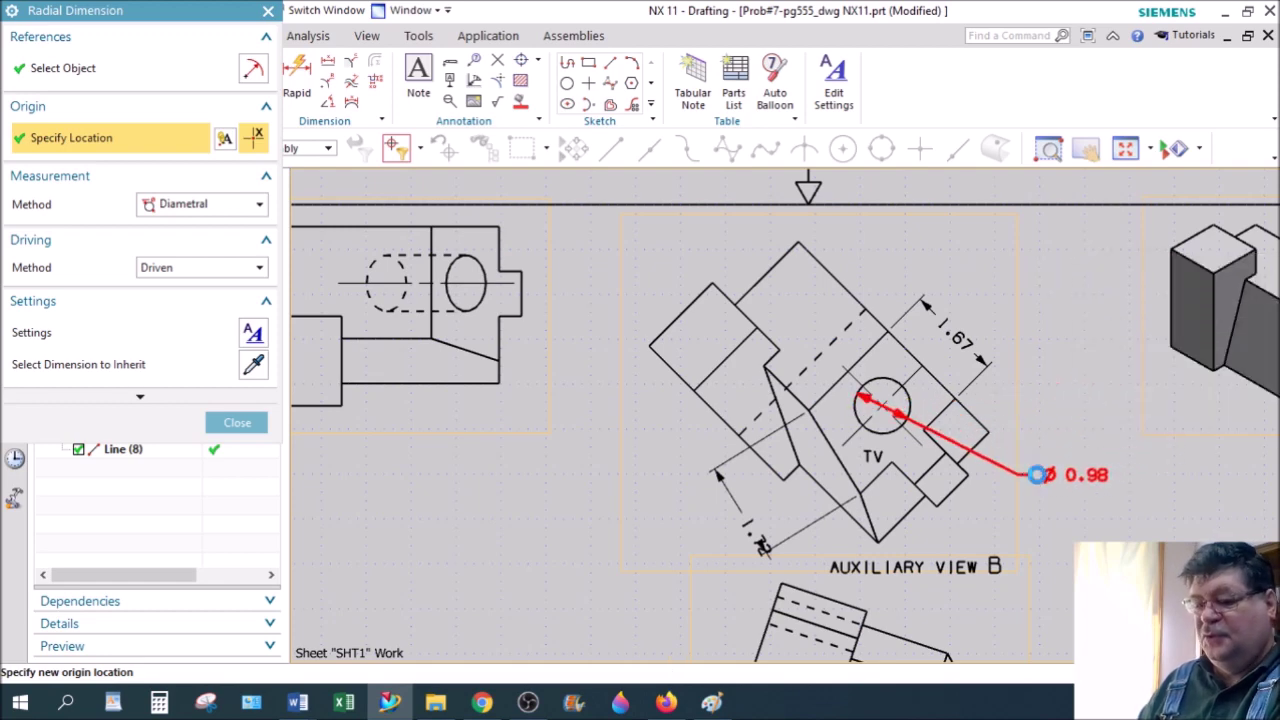
{"action": "left_click", "coordinate": [978, 486]}
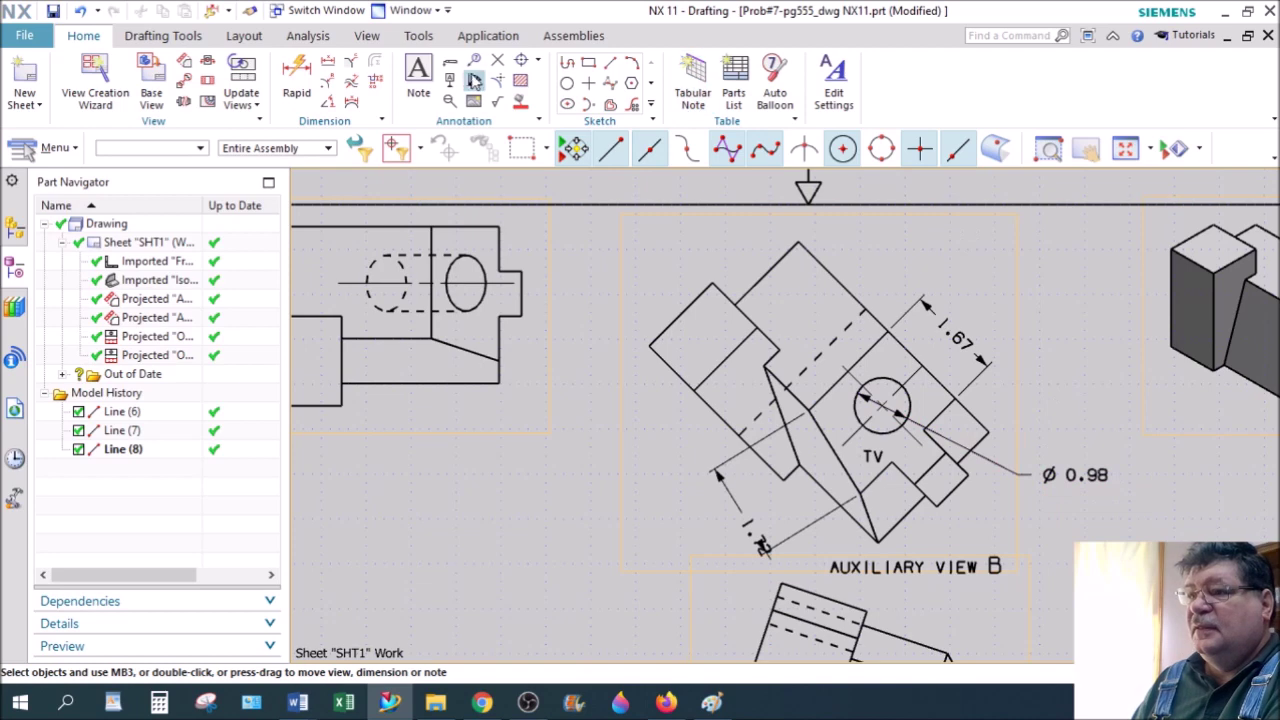
- Set the Rapid Dimension method back to Inferred, close the command, and centre the inner sloped edge's dimension text between its arrows
{"action": "left_click", "coordinate": [296, 78]}
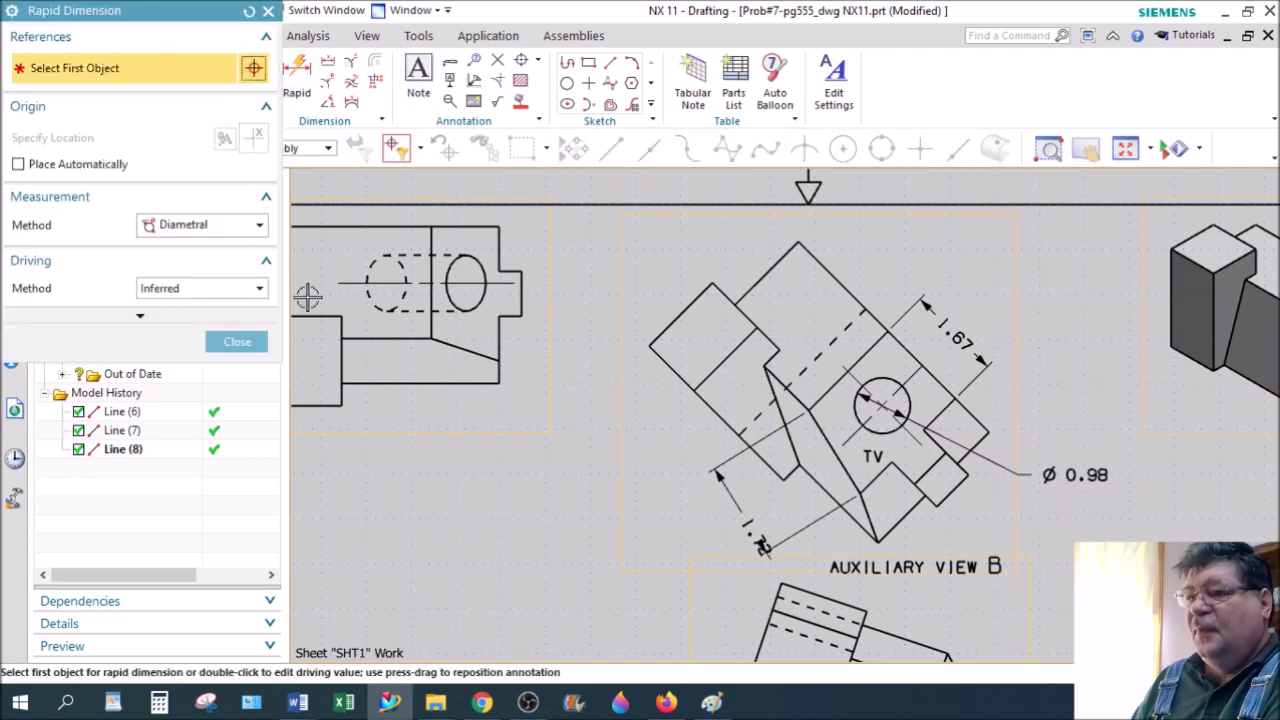
{"action": "left_click", "coordinate": [259, 228]}
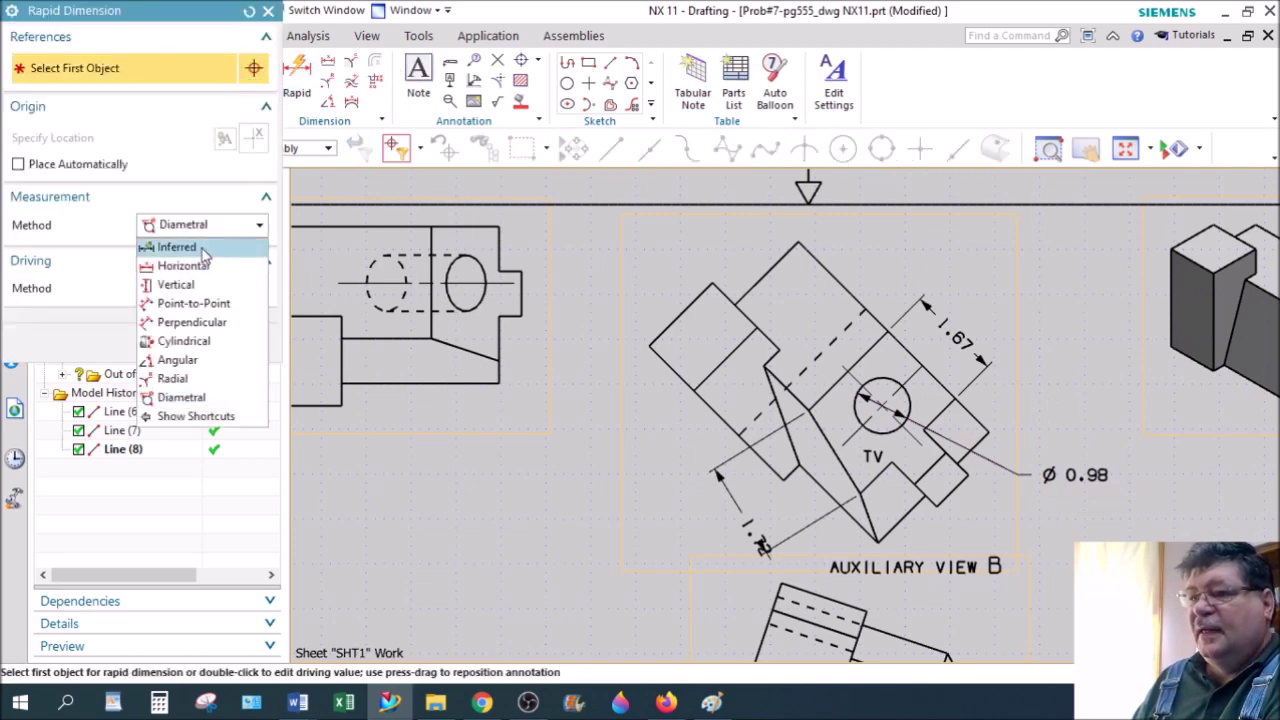
{"action": "left_click", "coordinate": [190, 247]}
{"action": "left_click", "coordinate": [259, 257]}
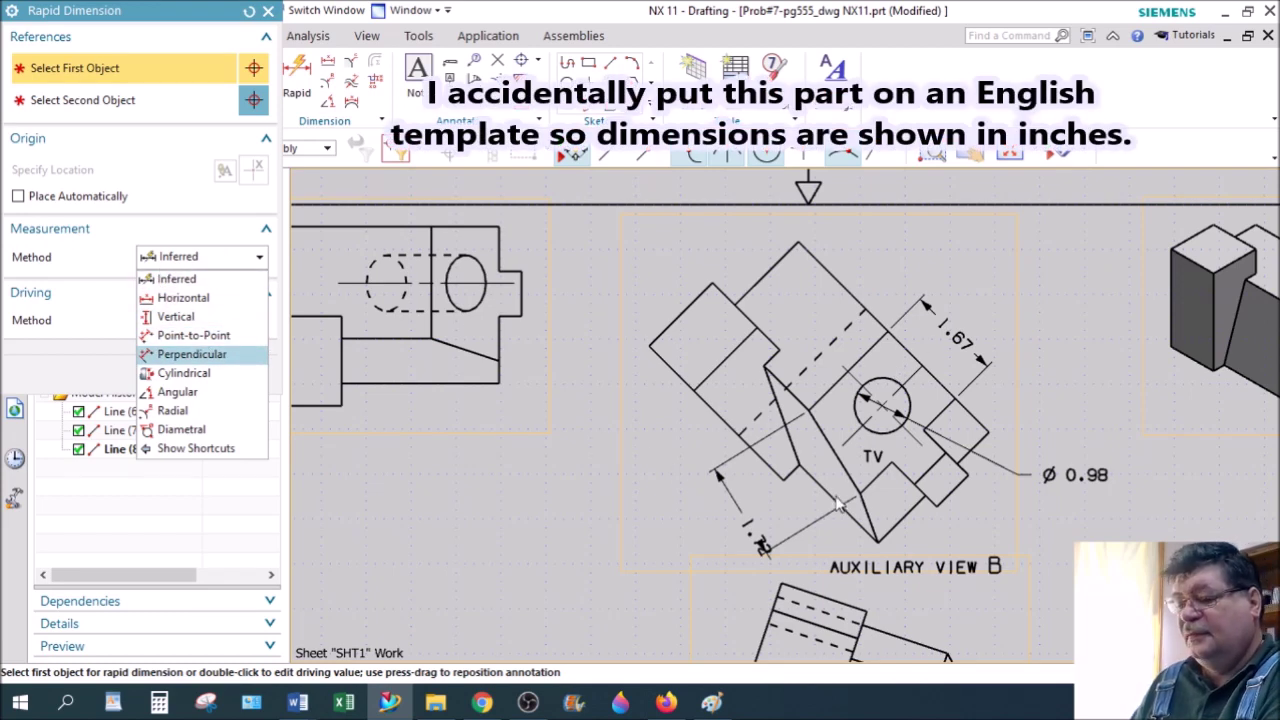
{"action": "key", "text": "Escape"}
{"action": "key", "text": "Escape"}
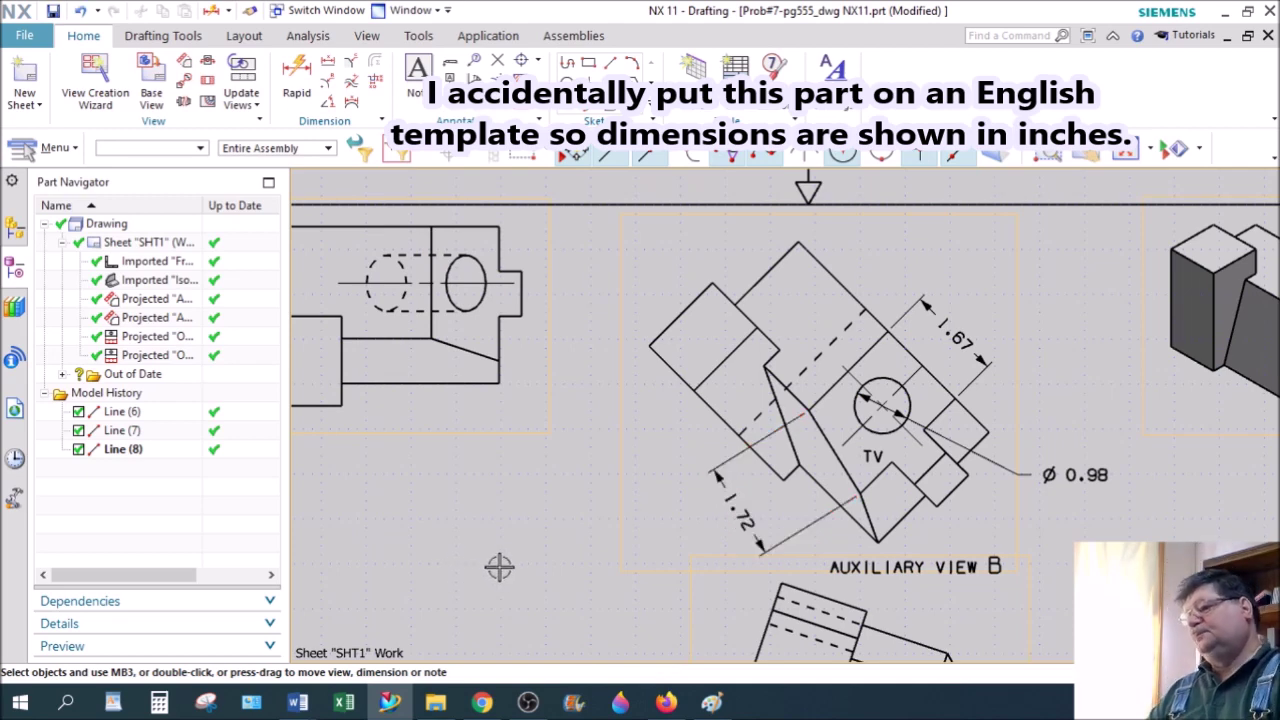
- Examine auxiliary view A, its TV face and the matching view arrow on the Problem 7 sheet
{"action": "scroll", "coordinate": [594, 506], "scroll_direction": "down", "scroll_amount": 4}
{"action": "mouse_move", "coordinate": [806, 532]}
{"action": "middle_mouse_down", "text": "shift"}
{"action": "mouse_move", "coordinate": [840, 502]}
{"action": "mouse_move", "coordinate": [835, 390]}
{"action": "middle_mouse_up", "text": "shift"}
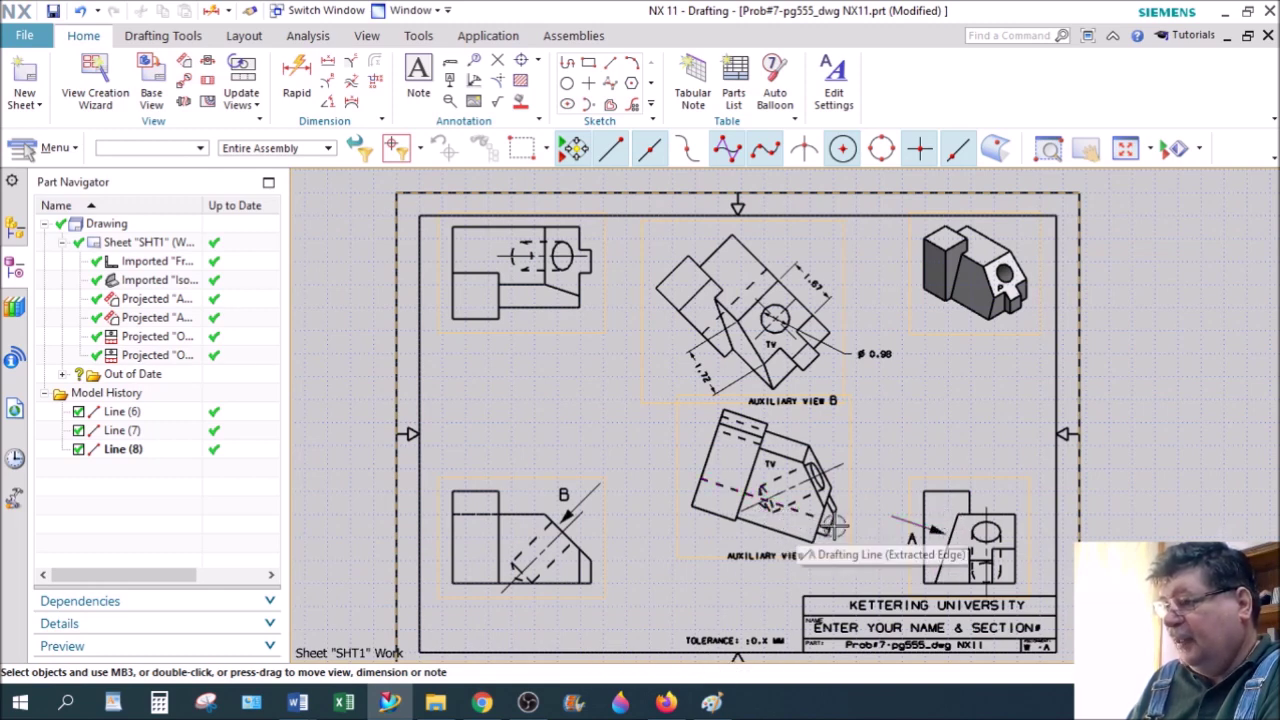
{"action": "scroll", "coordinate": [800, 515], "scroll_direction": "up", "scroll_amount": 3}
{"action": "scroll", "coordinate": [897, 545], "scroll_direction": "up", "scroll_amount": 2}
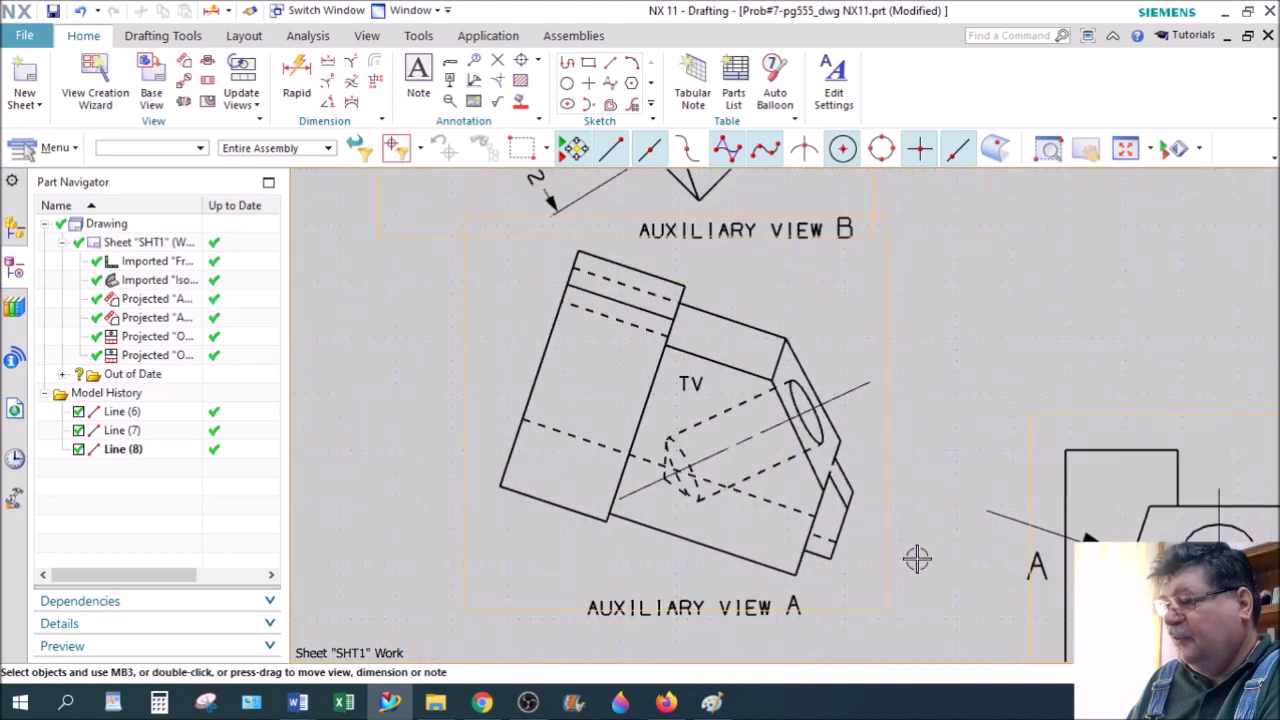
{"action": "mouse_move", "coordinate": [937, 573]}
{"action": "middle_mouse_down", "text": "shift"}
{"action": "mouse_move", "coordinate": [829, 496]}
{"action": "mouse_move", "coordinate": [782, 482]}
{"action": "middle_mouse_up", "text": "shift"}
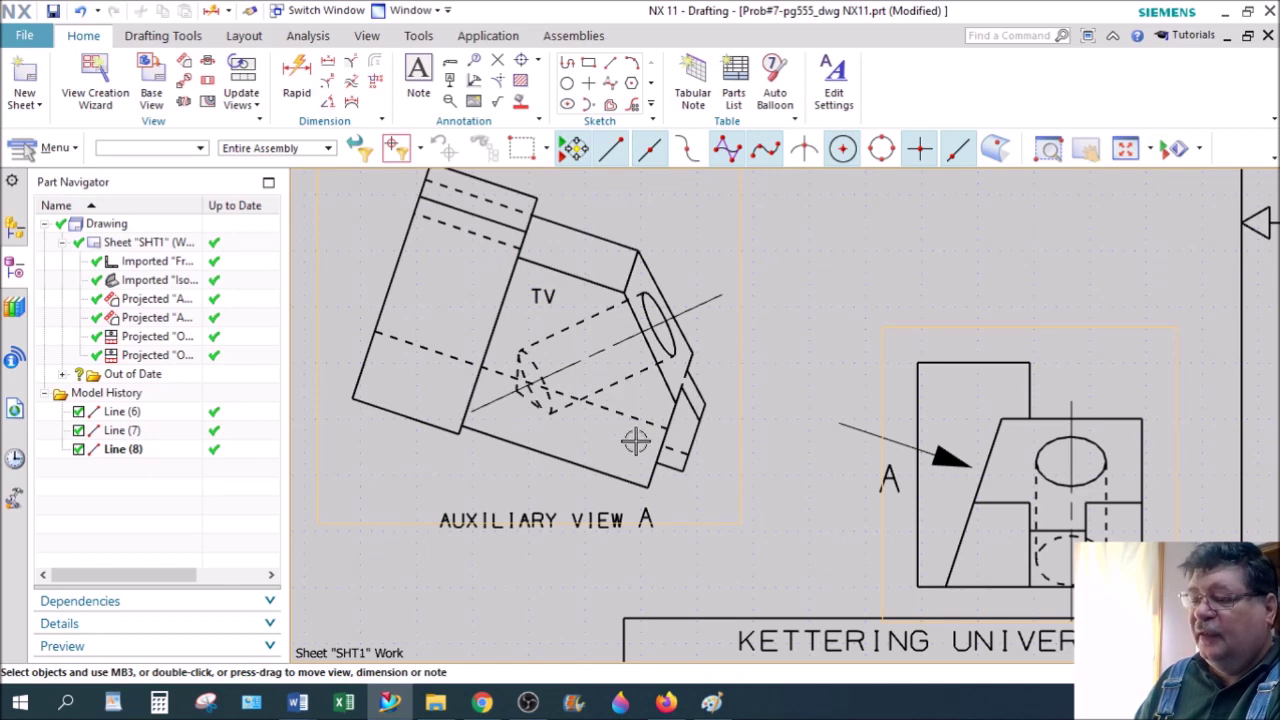
{"action": "scroll", "coordinate": [636, 441], "scroll_direction": "down", "scroll_amount": 5}
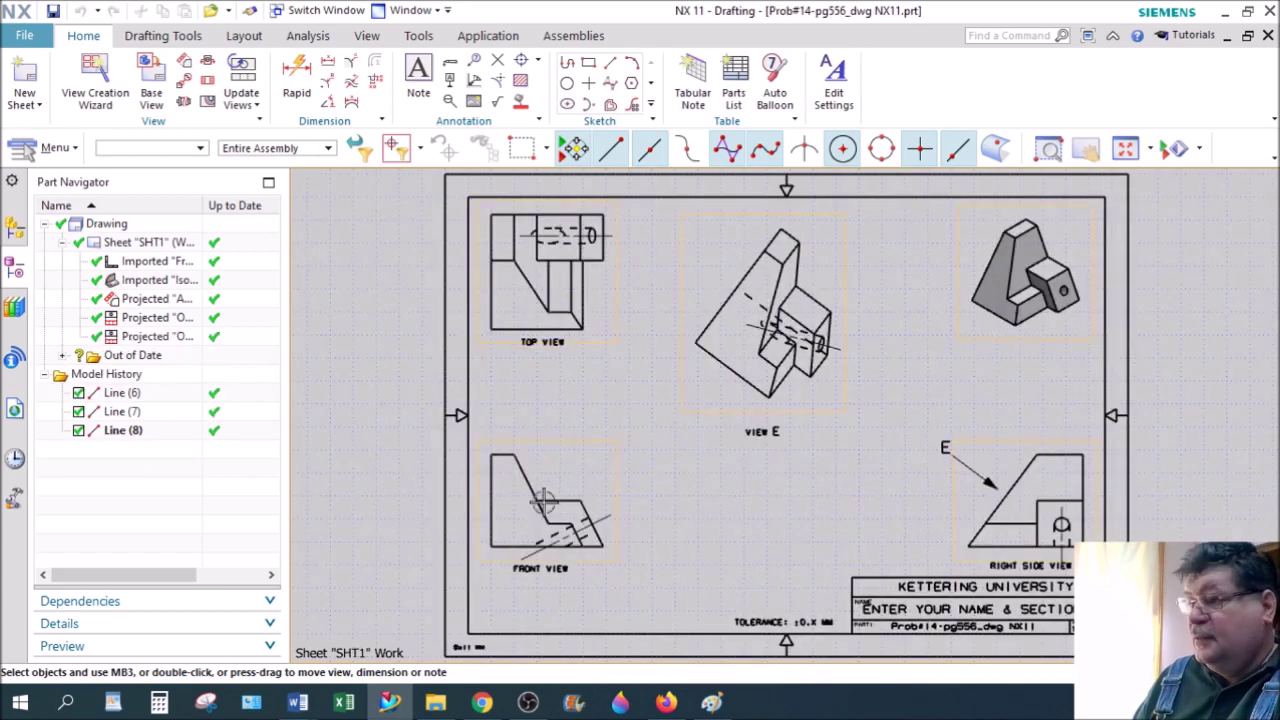
- Examine the inclined face with the hole in the isometric view on the Prob#14-pg556 sheet and compare it with view E
{"action": "scroll", "coordinate": [1073, 305], "scroll_direction": "up", "scroll_amount": 3}
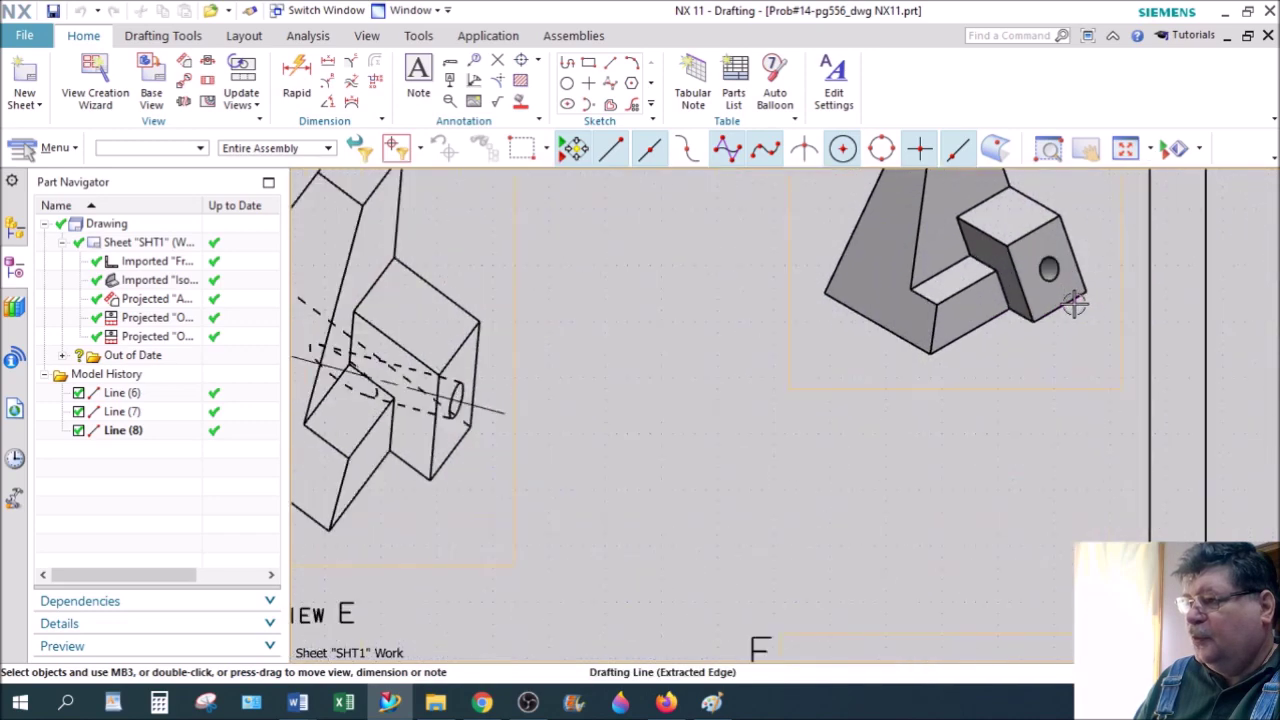
{"action": "scroll", "coordinate": [1073, 305], "scroll_direction": "up", "scroll_amount": 1}
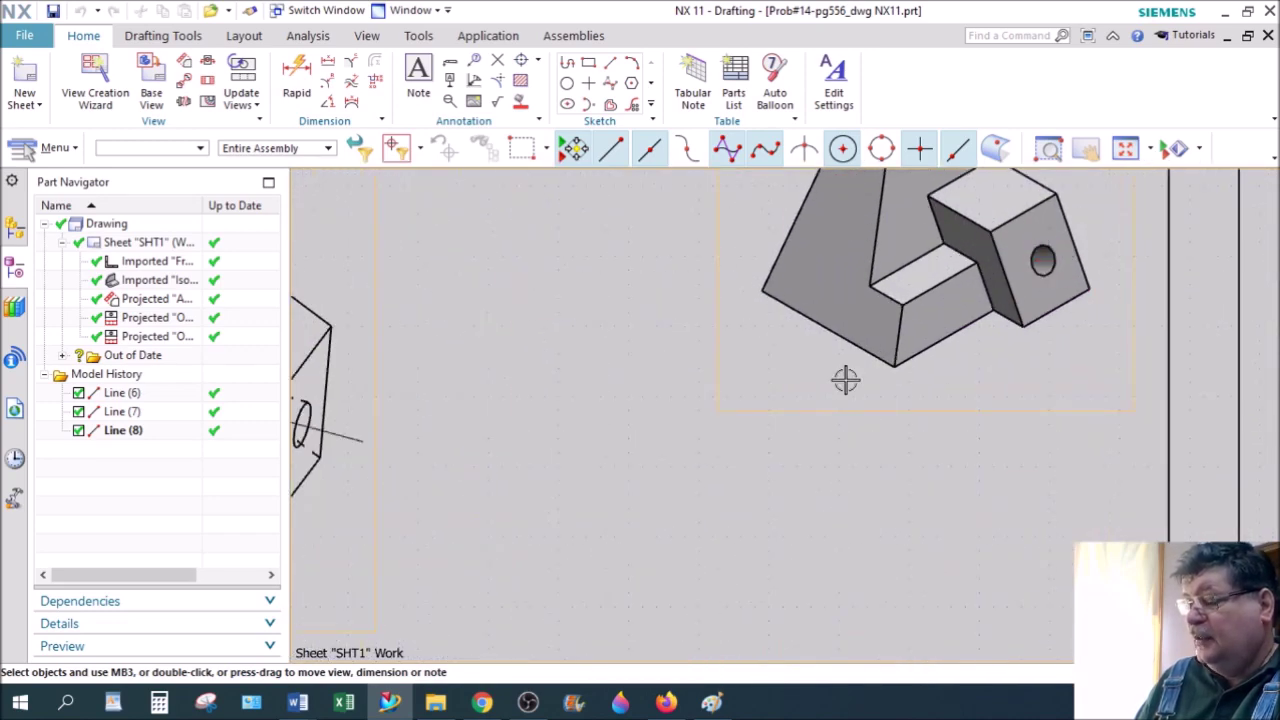
{"action": "scroll", "coordinate": [845, 379], "scroll_direction": "down", "scroll_amount": 2}
{"action": "scroll", "coordinate": [678, 475], "scroll_direction": "down", "scroll_amount": 1}
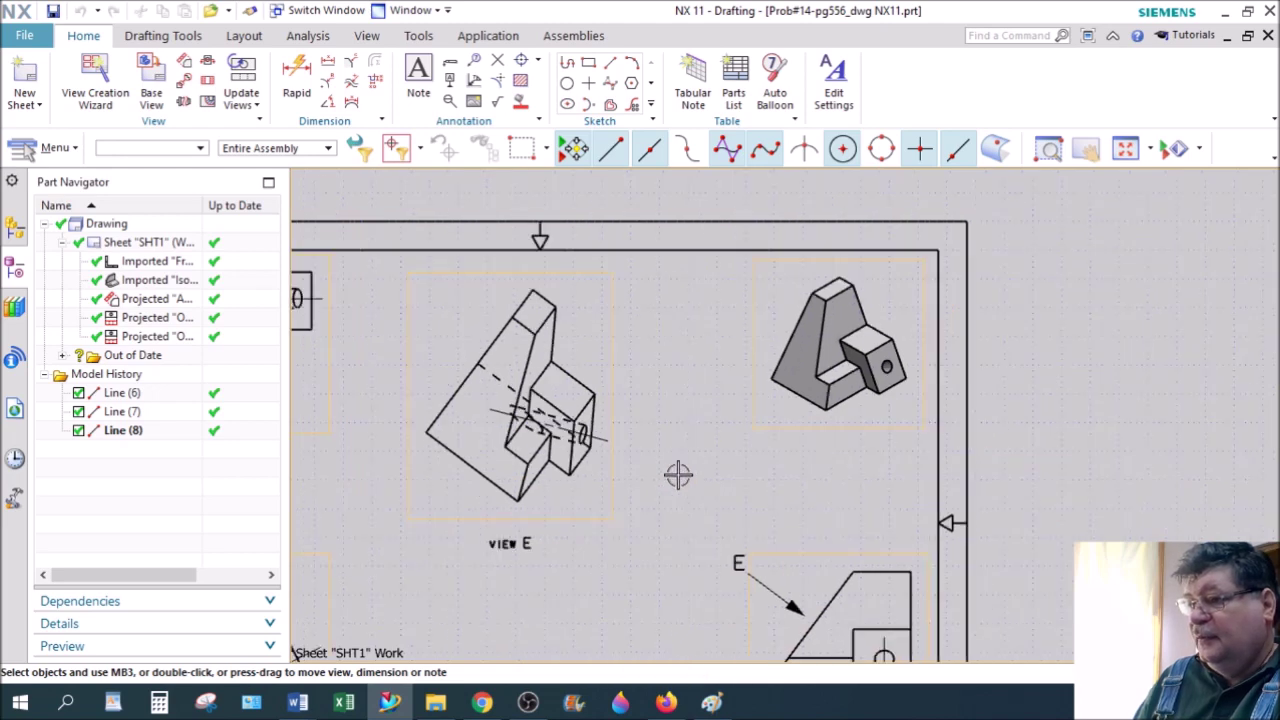
{"action": "scroll", "coordinate": [701, 495], "scroll_direction": "down", "scroll_amount": 2}
{"action": "middle_click_drag", "start_coordinate": [684, 538], "coordinate": [625, 479], "text": "shift"}
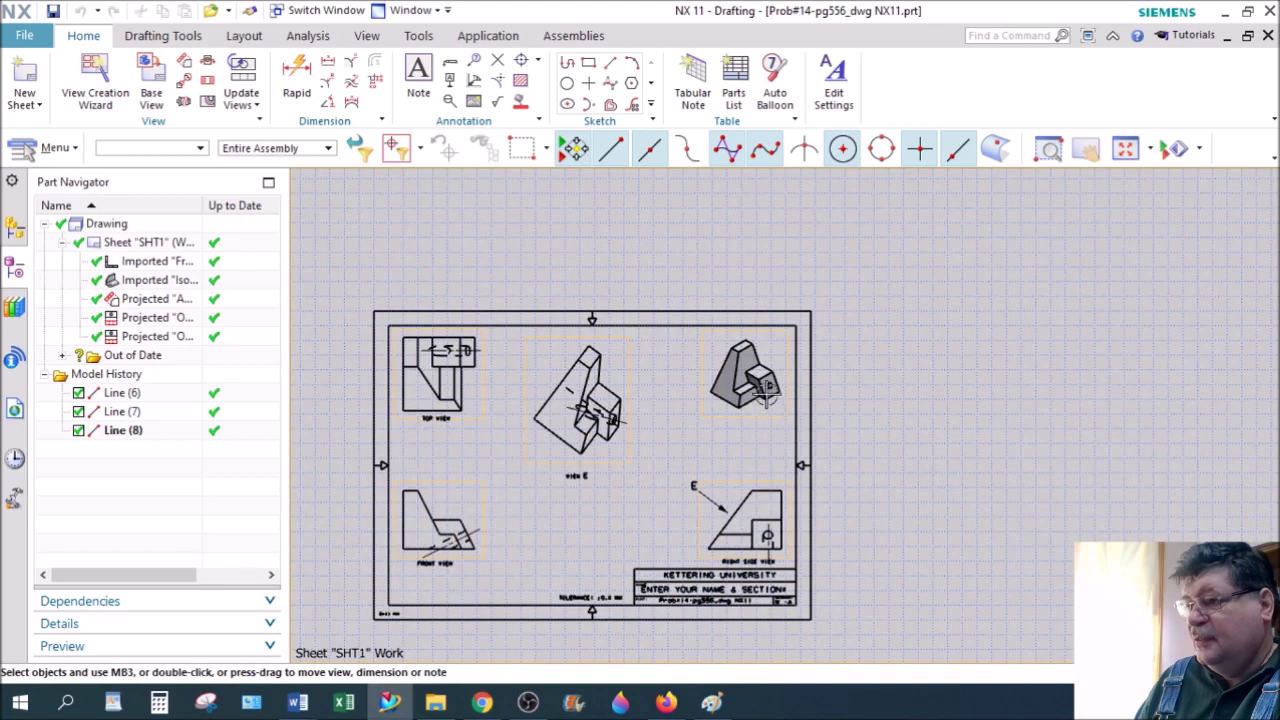
{"action": "scroll", "coordinate": [606, 489], "scroll_direction": "up", "scroll_amount": 1}
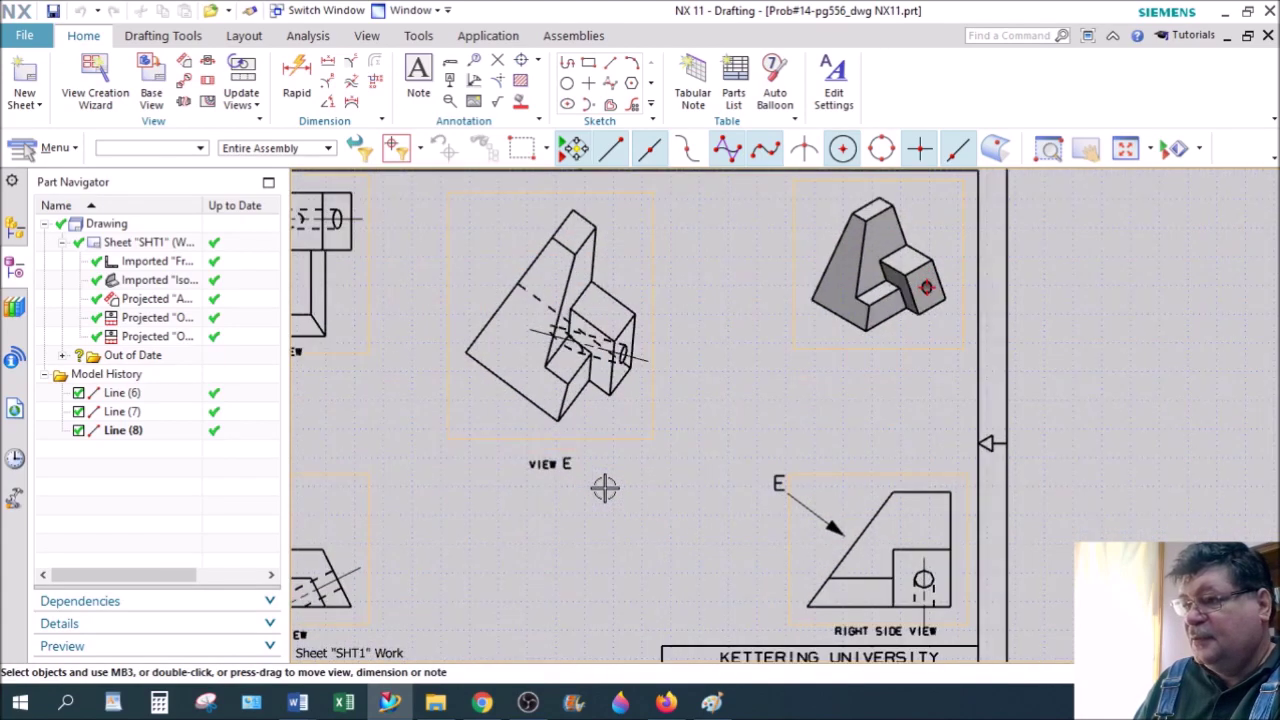
{"action": "scroll", "coordinate": [605, 488], "scroll_direction": "down", "scroll_amount": 1}
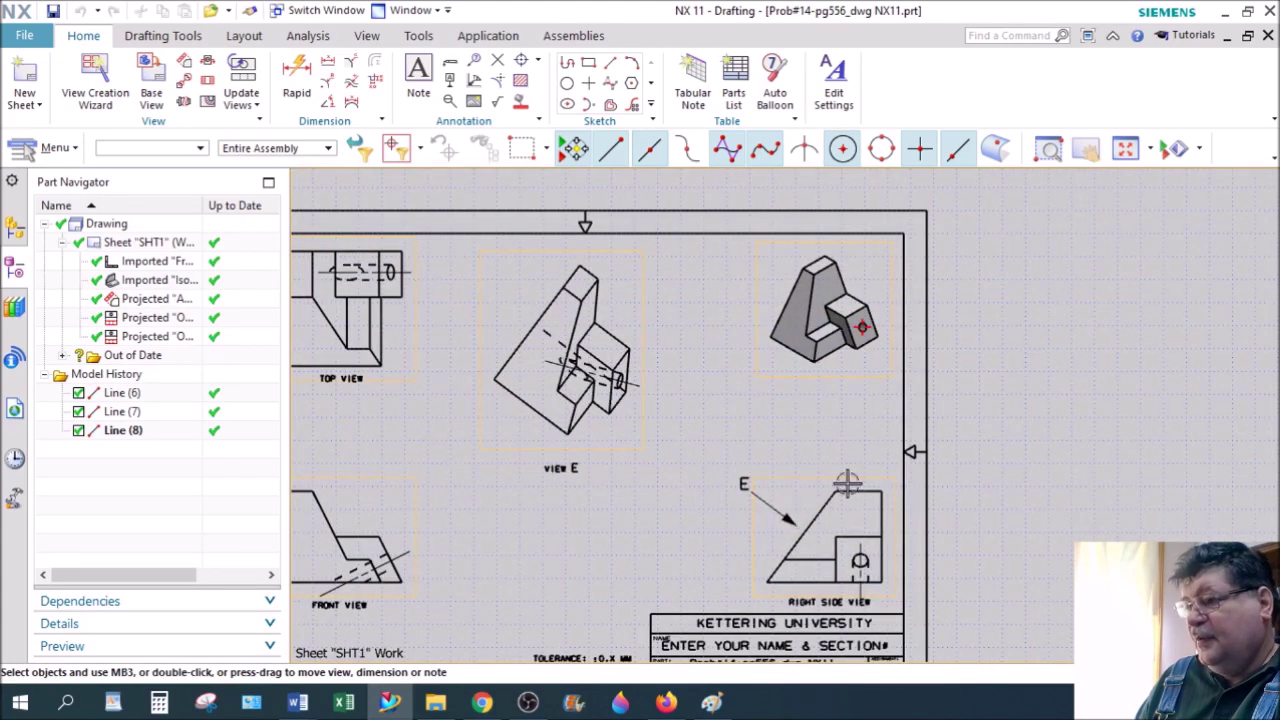
- Add a projected view from the front view, perpendicular to the inclined face with the hole, placing it between view E and the isometric view
{"action": "right_click", "coordinate": [425, 502]}
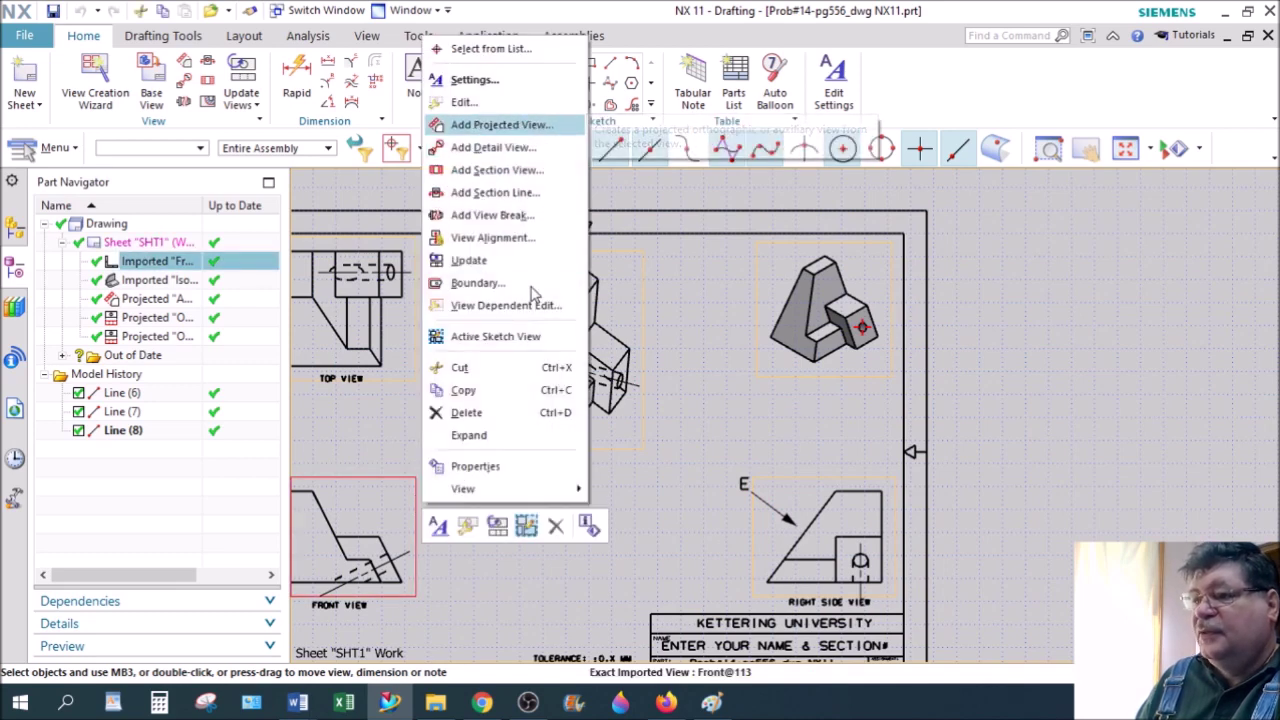
{"action": "left_click", "coordinate": [486, 467]}
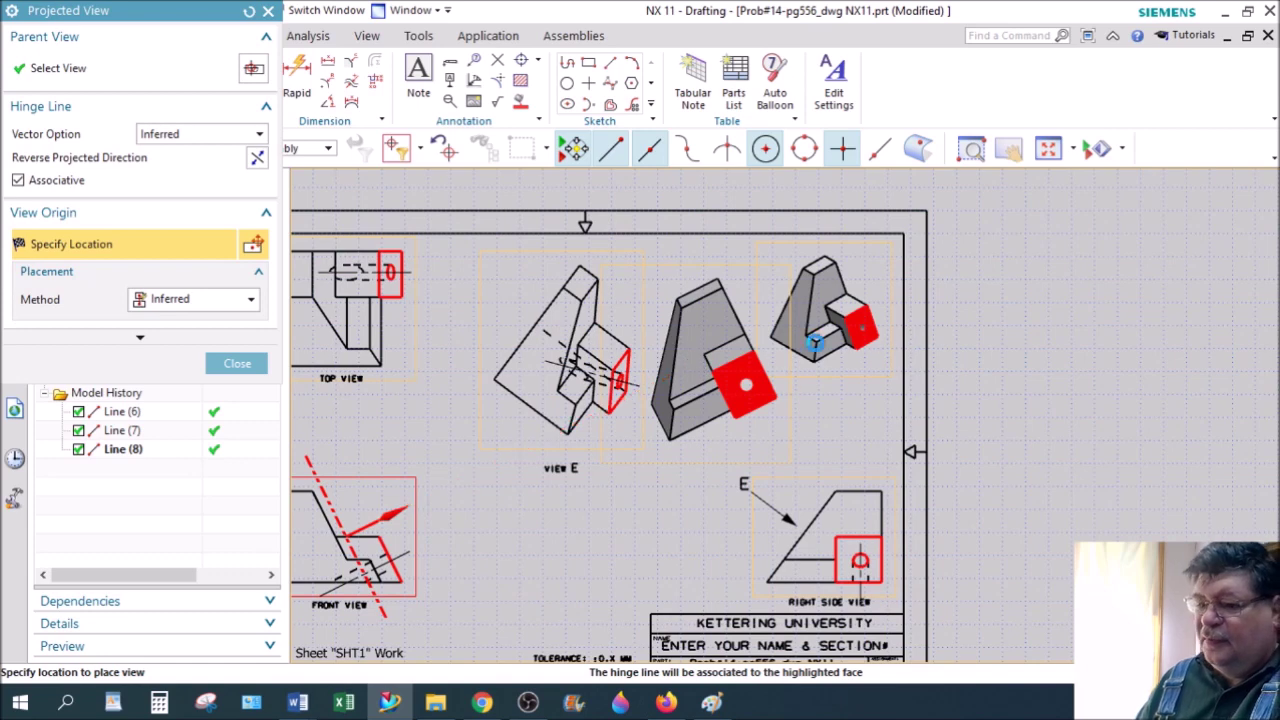
{"action": "left_click", "coordinate": [800, 357]}
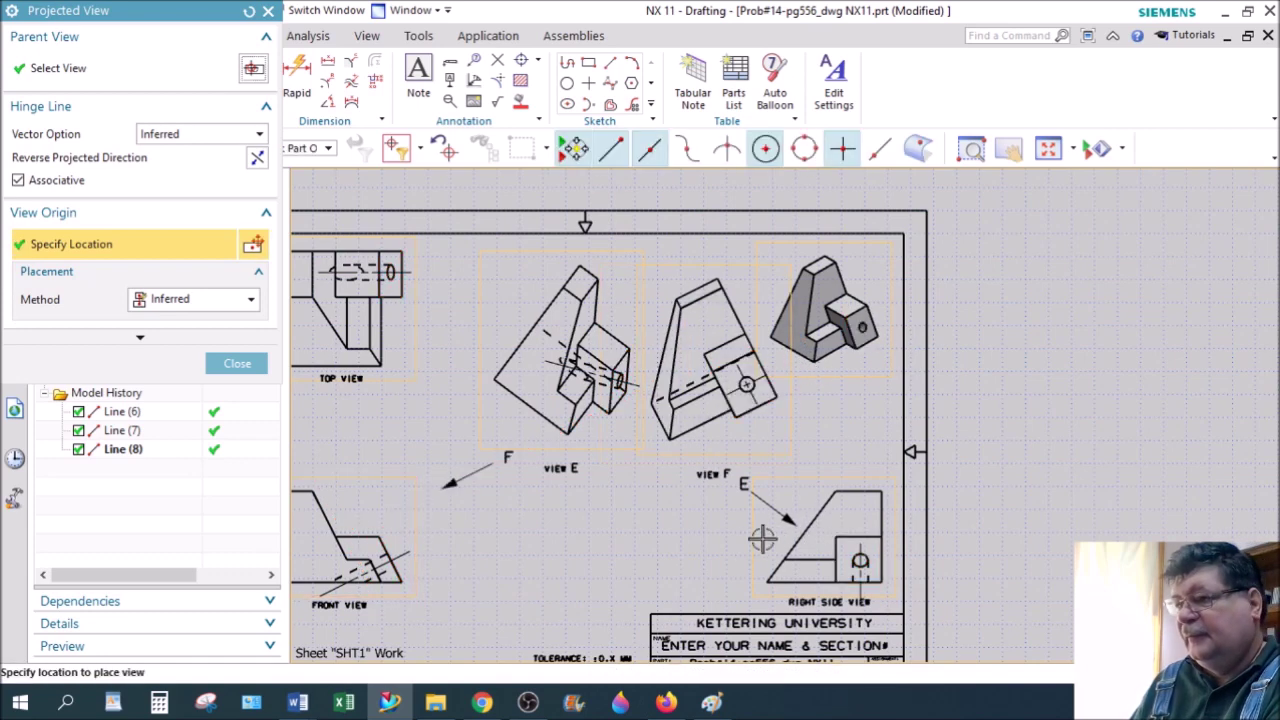
{"action": "left_click", "coordinate": [726, 476]}
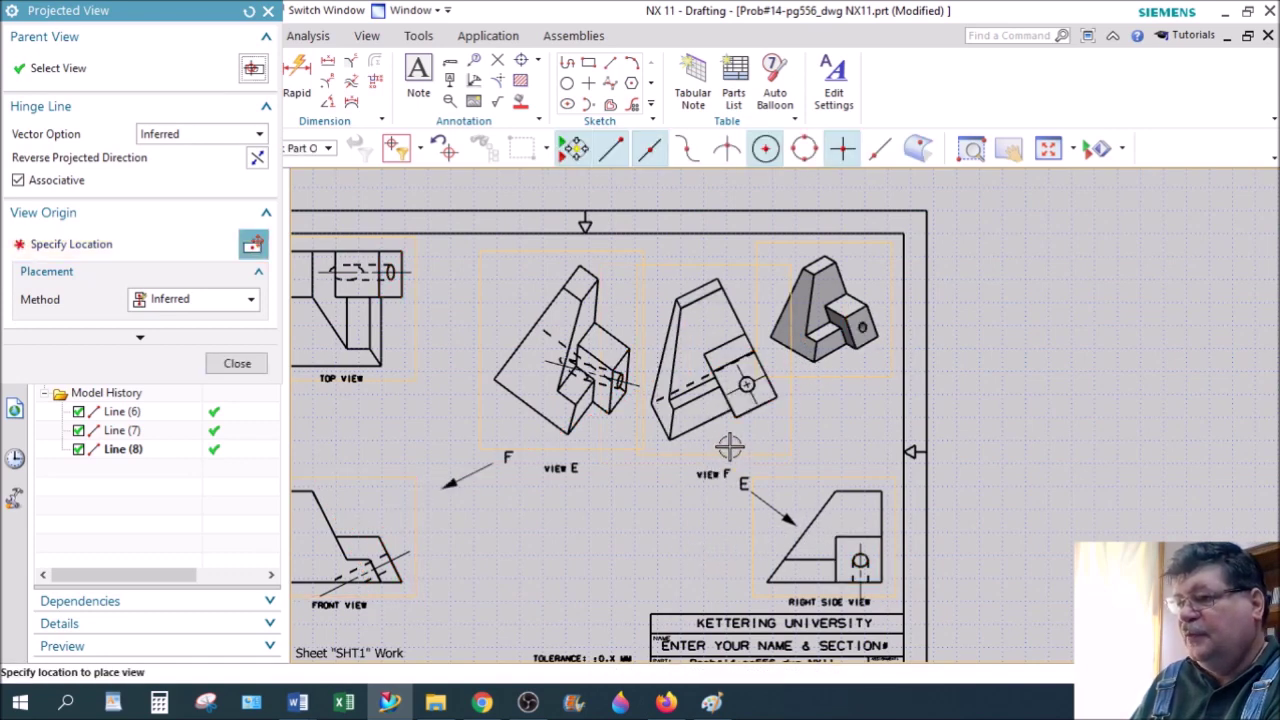
{"action": "middle_click", "coordinate": [472, 472]}
{"action": "key", "text": "Escape"}
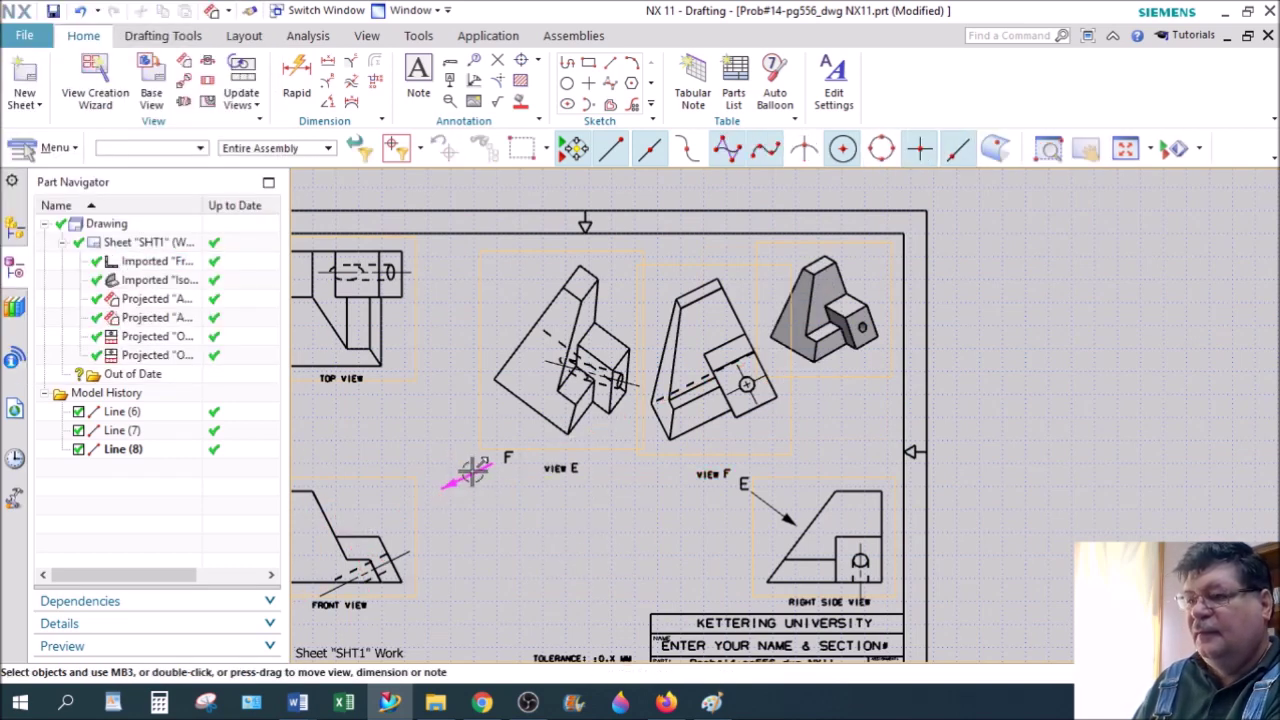
- Move view arrow F close to the front view's upper sloped edge
{"action": "left_click_drag", "start_coordinate": [441, 520], "coordinate": [396, 480]}
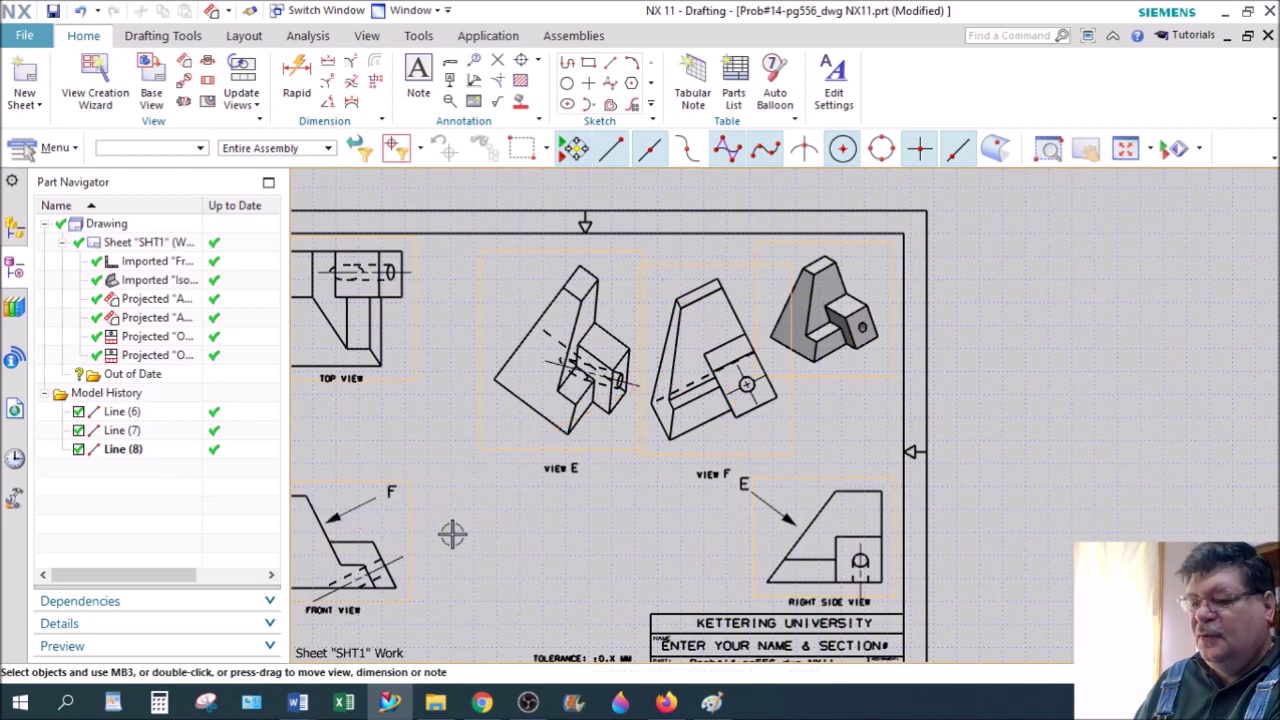
{"action": "middle_click_drag", "start_coordinate": [644, 555], "coordinate": [798, 551], "text": "shift"}
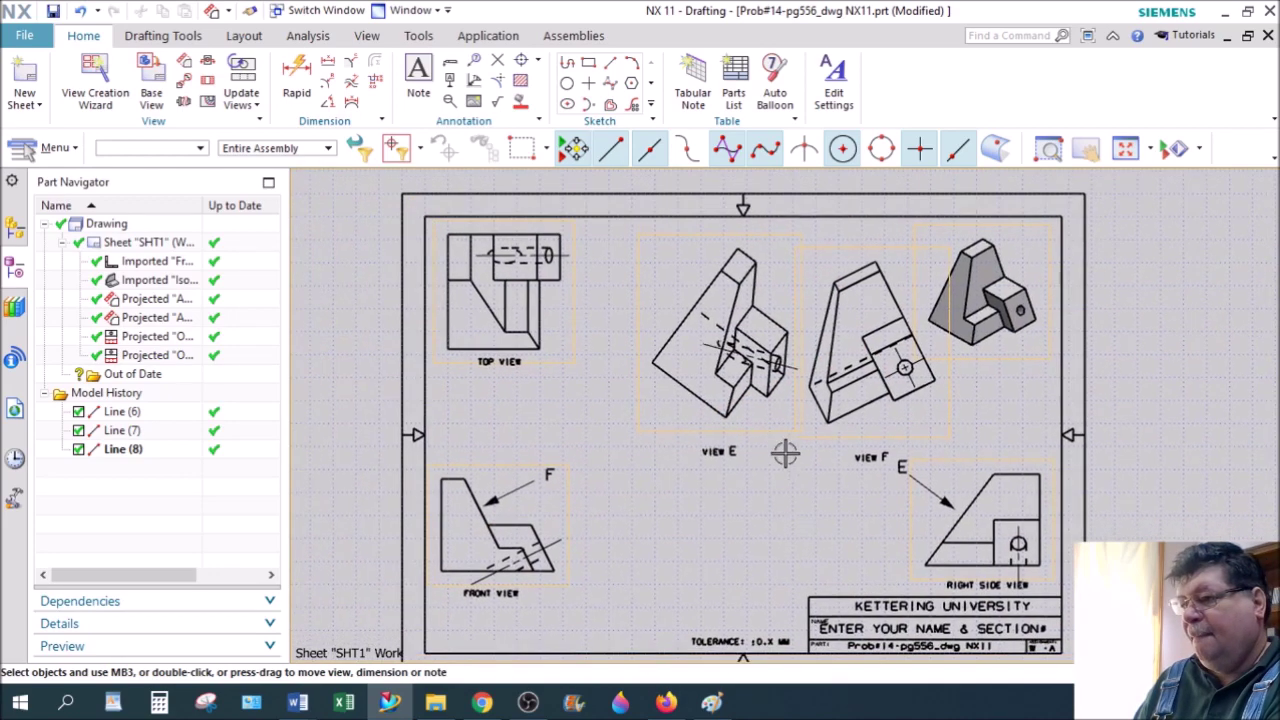
- Shift the front and top views slightly inward from the sheet border and move letter F close above its view arrow
{"action": "scroll", "coordinate": [583, 531], "scroll_direction": "up", "scroll_amount": 3}
{"action": "scroll", "coordinate": [563, 510], "scroll_direction": "down", "scroll_amount": 3}
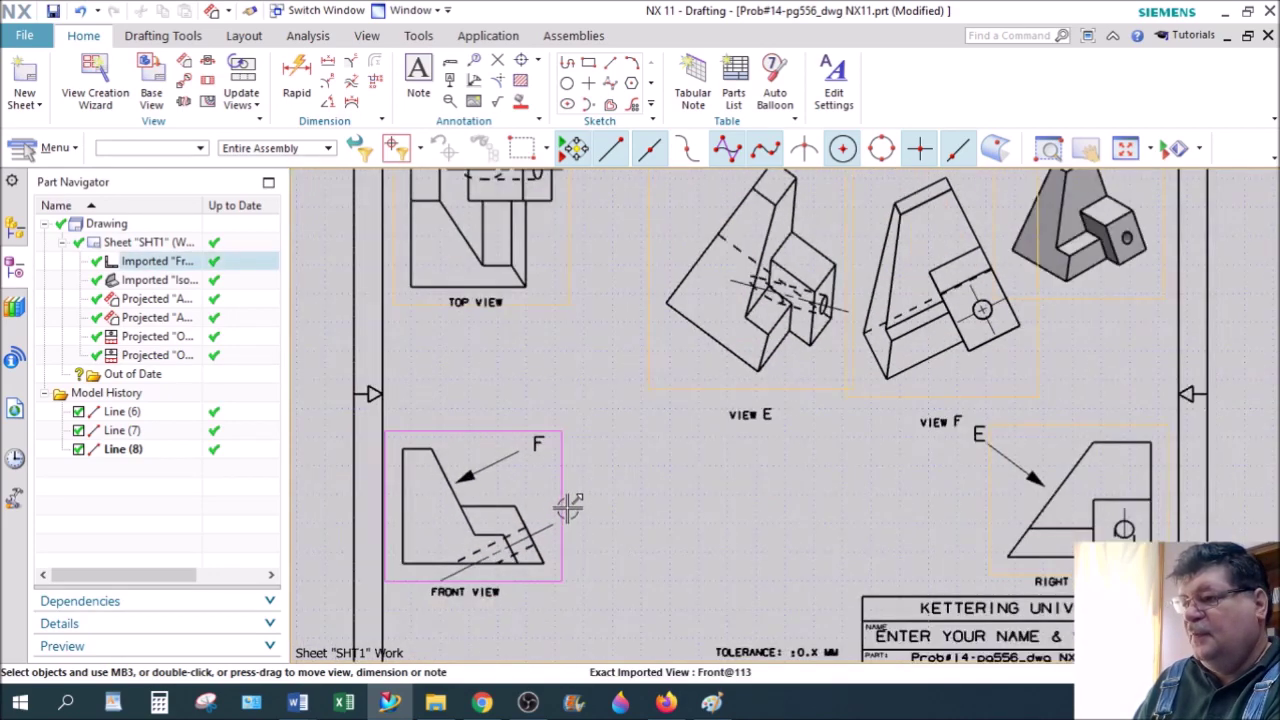
{"action": "left_click_drag", "start_coordinate": [569, 494], "coordinate": [600, 494]}
{"action": "left_click_drag", "start_coordinate": [527, 312], "coordinate": [553, 313]}
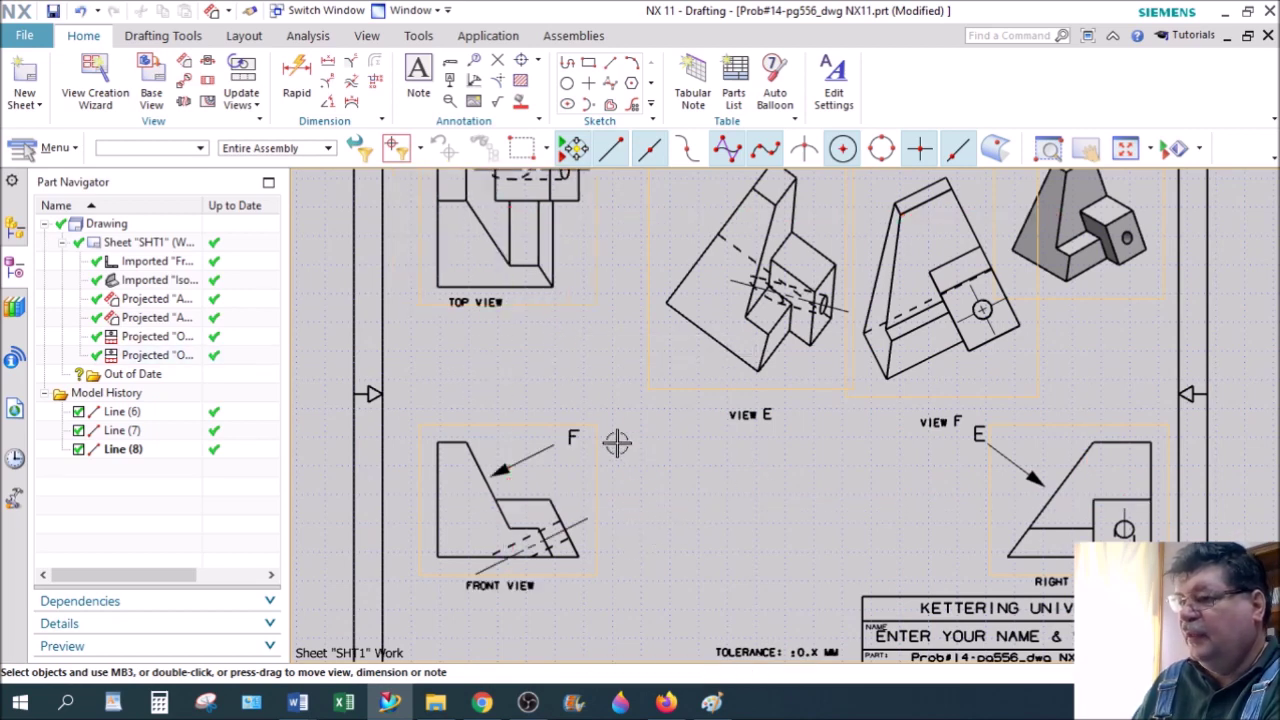
{"action": "left_click_drag", "start_coordinate": [573, 437], "coordinate": [507, 452]}
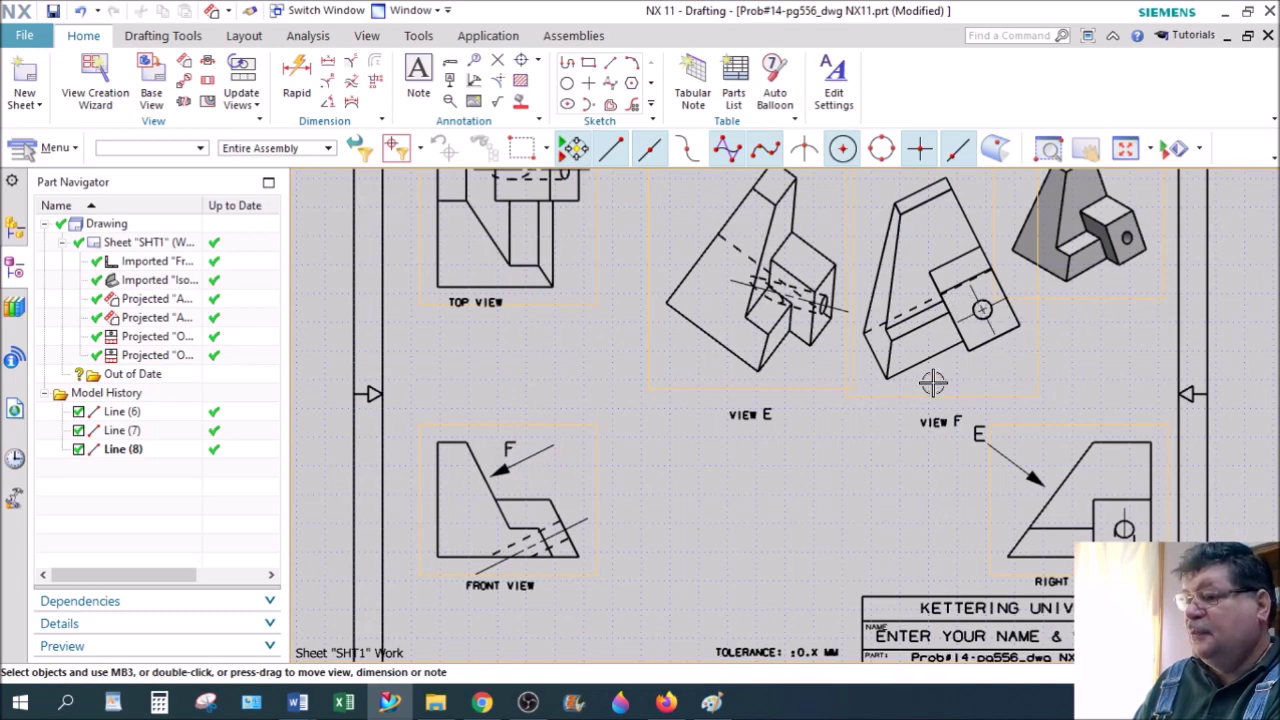
- Place TV notes on view E's large inclined face and on view F's upper, lower and hole faces
{"action": "scroll", "coordinate": [986, 312], "scroll_direction": "down", "scroll_amount": 6}
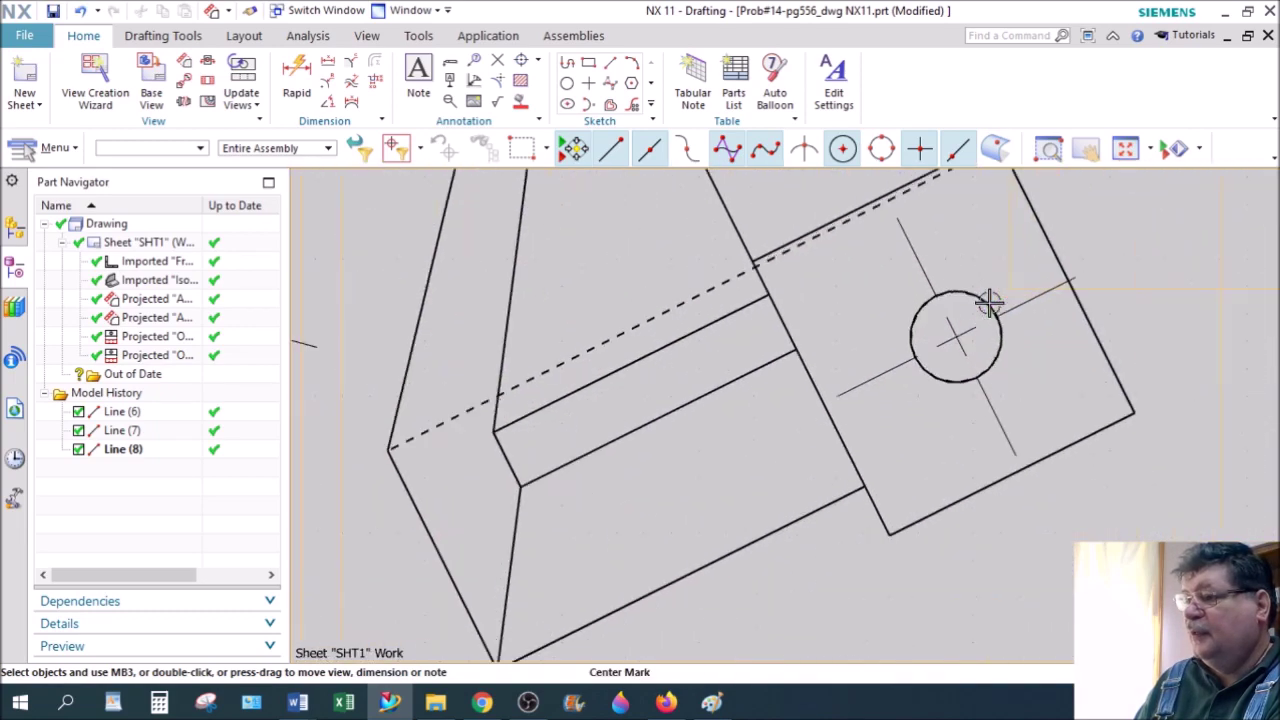
{"action": "scroll", "coordinate": [957, 332], "scroll_direction": "up", "scroll_amount": 5}
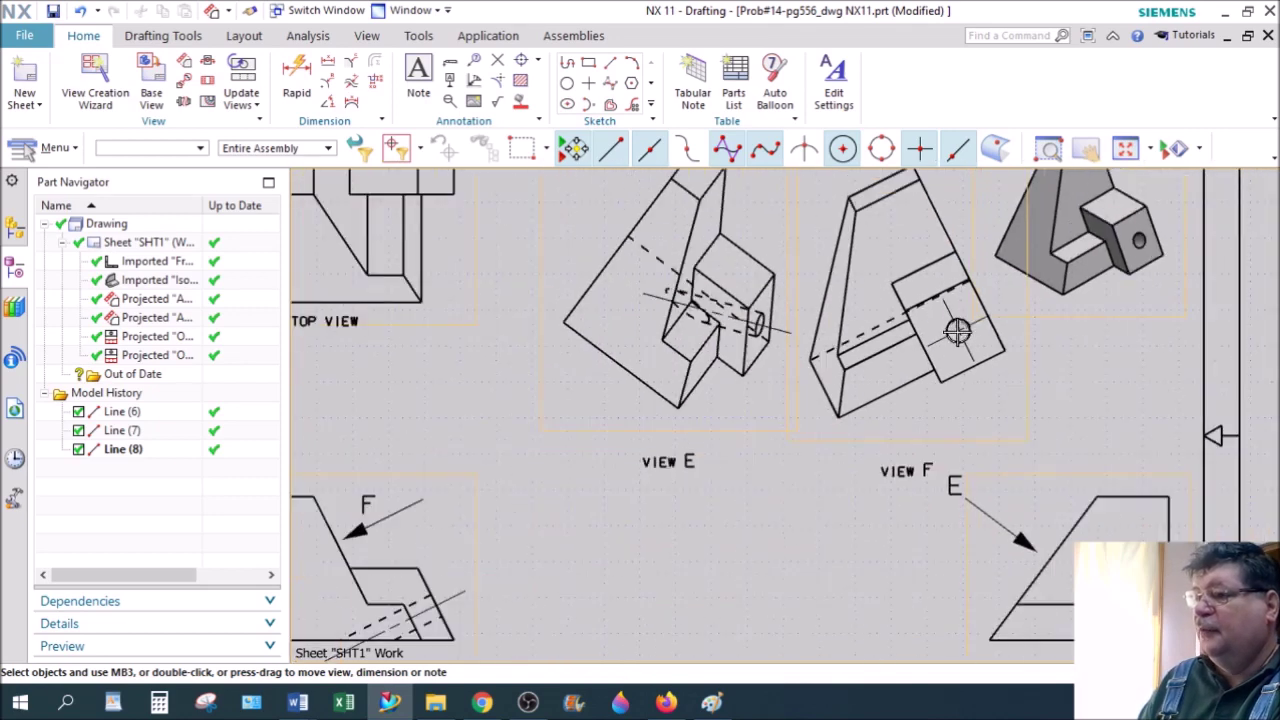
{"action": "left_click", "coordinate": [420, 75]}
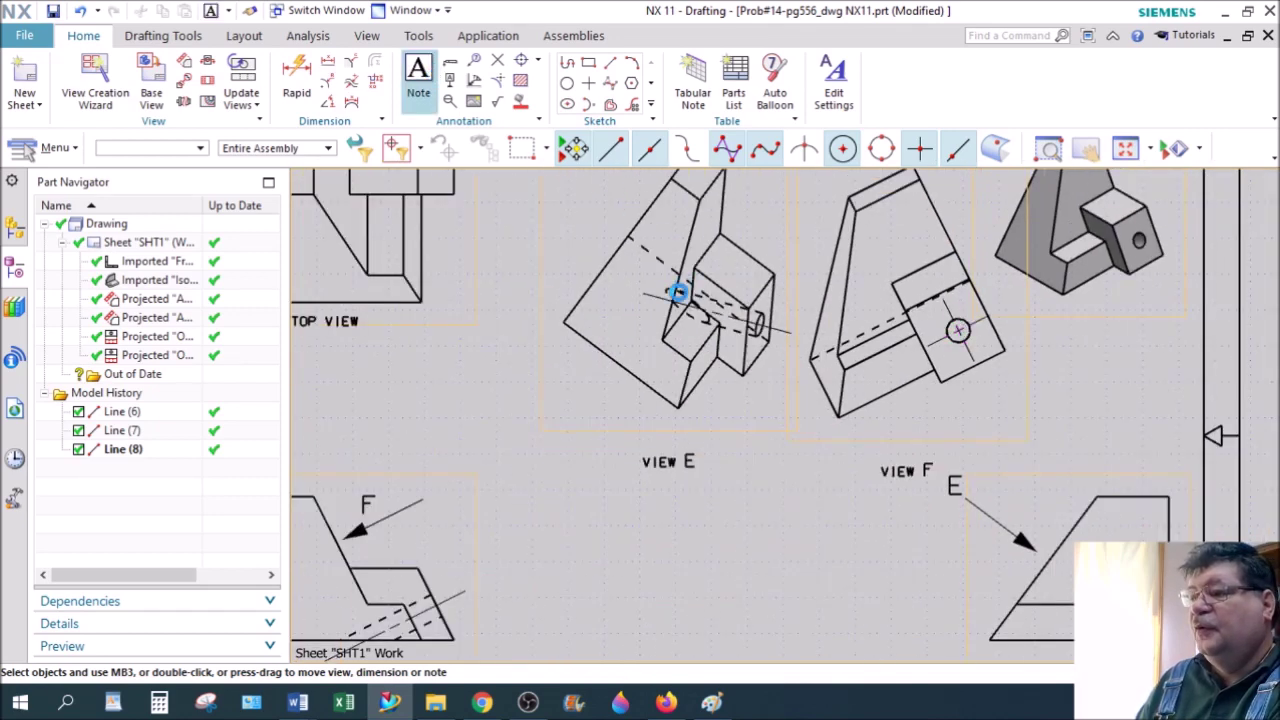
{"action": "left_click", "coordinate": [614, 314]}
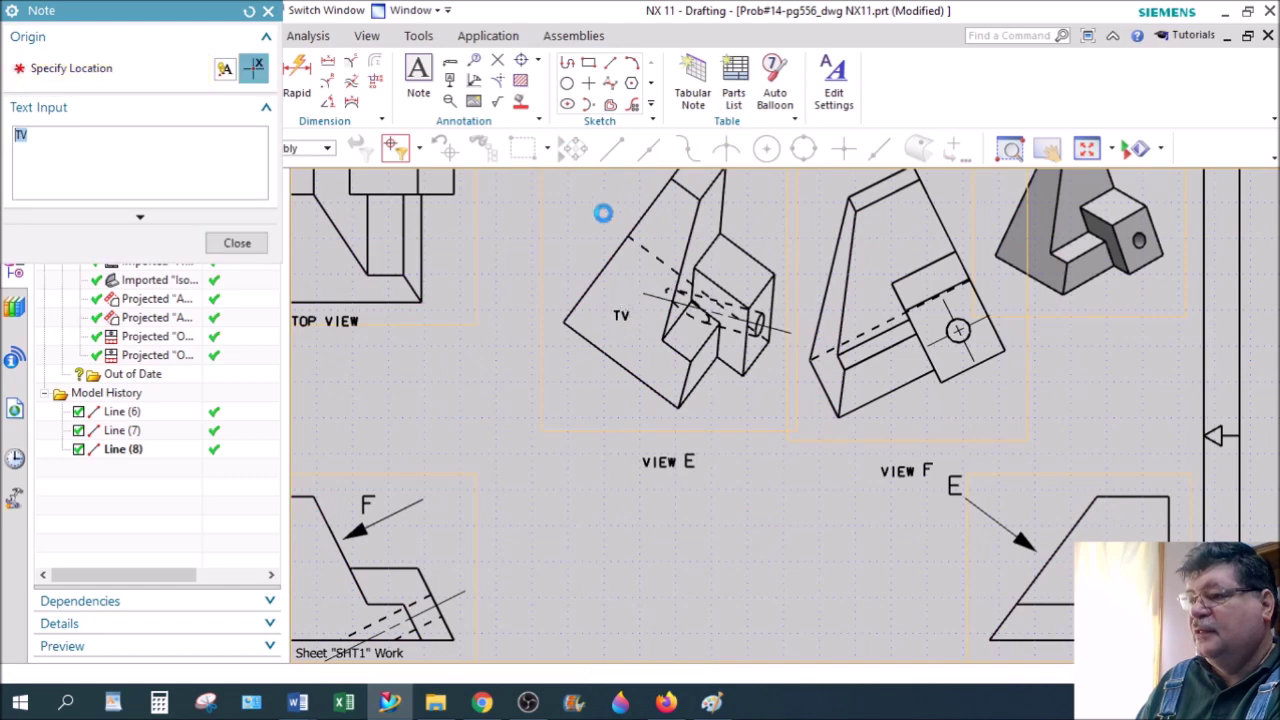
{"action": "left_click", "coordinate": [890, 238]}
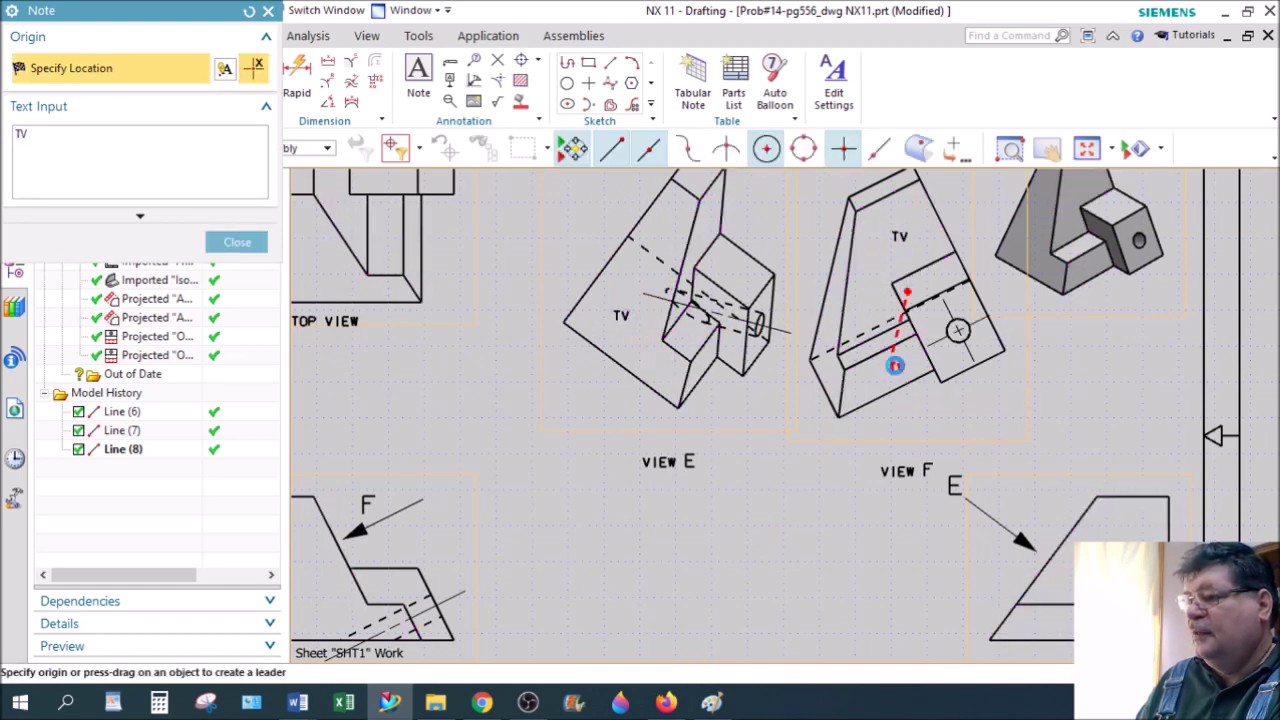
{"action": "left_click", "coordinate": [895, 365]}
{"action": "left_click", "coordinate": [935, 321]}
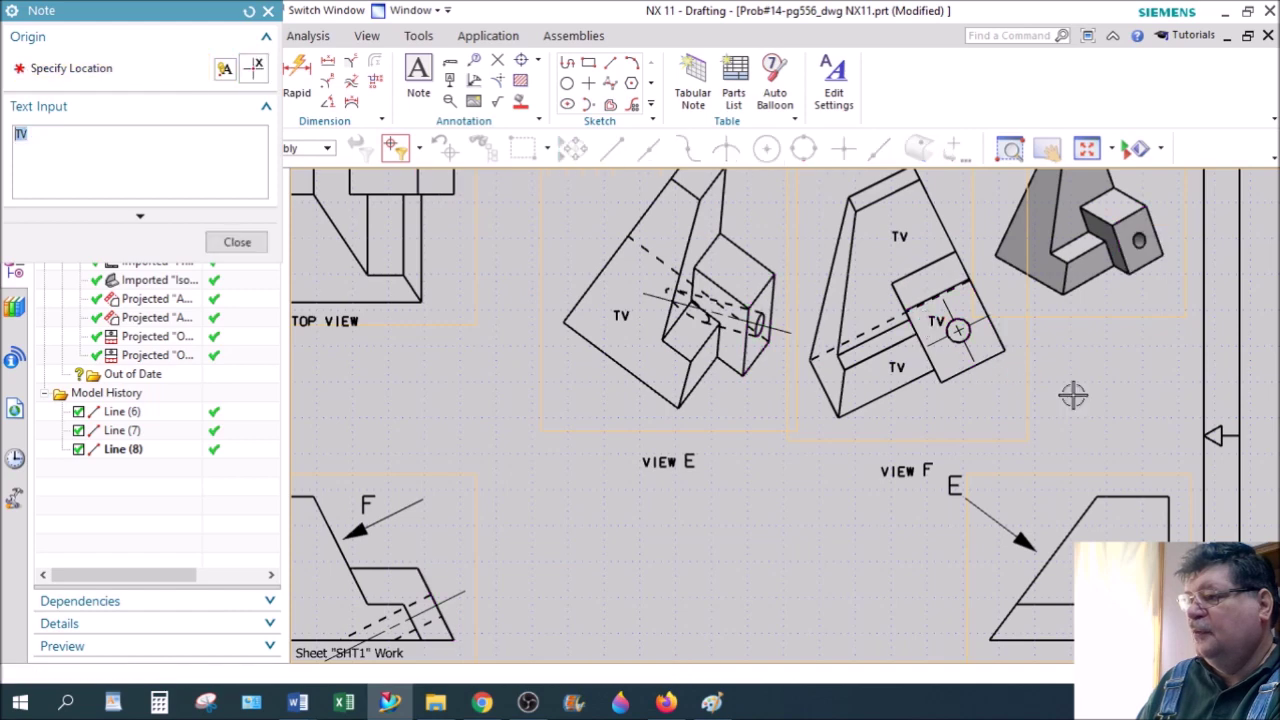
{"action": "left_click", "coordinate": [1073, 395]}
{"action": "scroll", "coordinate": [991, 457], "scroll_direction": "down", "scroll_amount": 3}
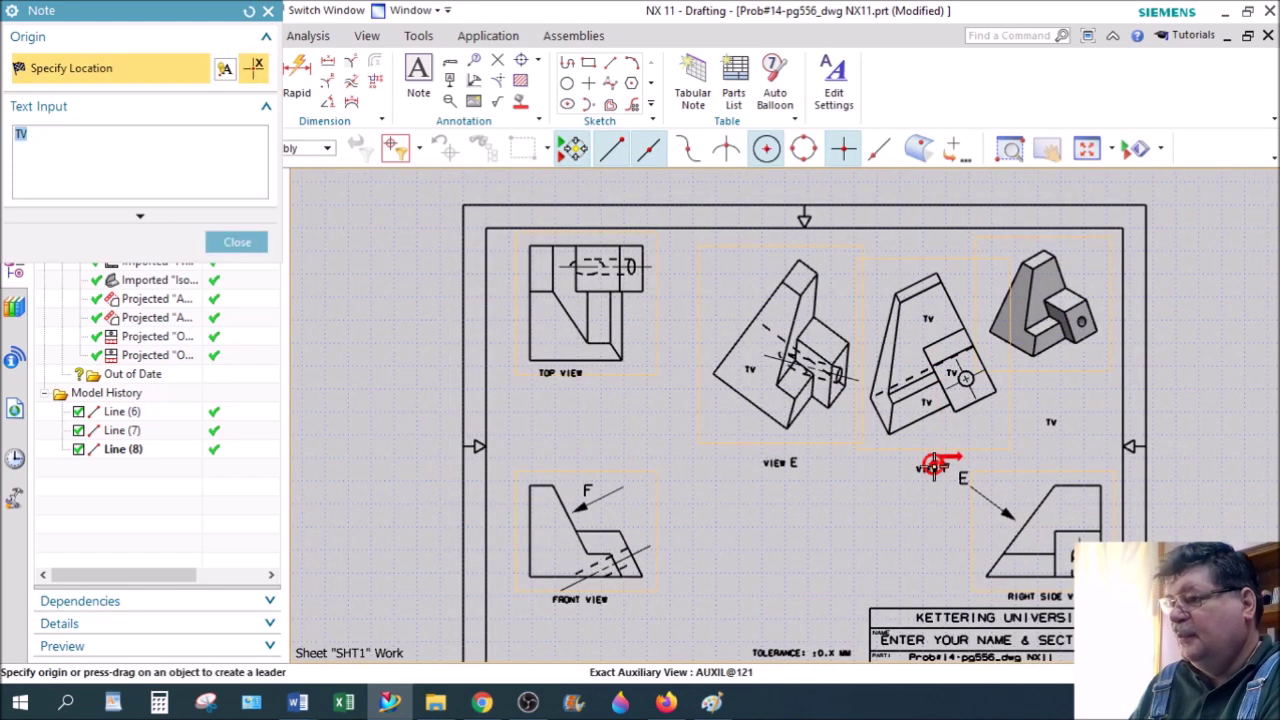
{"action": "scroll", "coordinate": [914, 491], "scroll_direction": "up", "scroll_amount": 4}
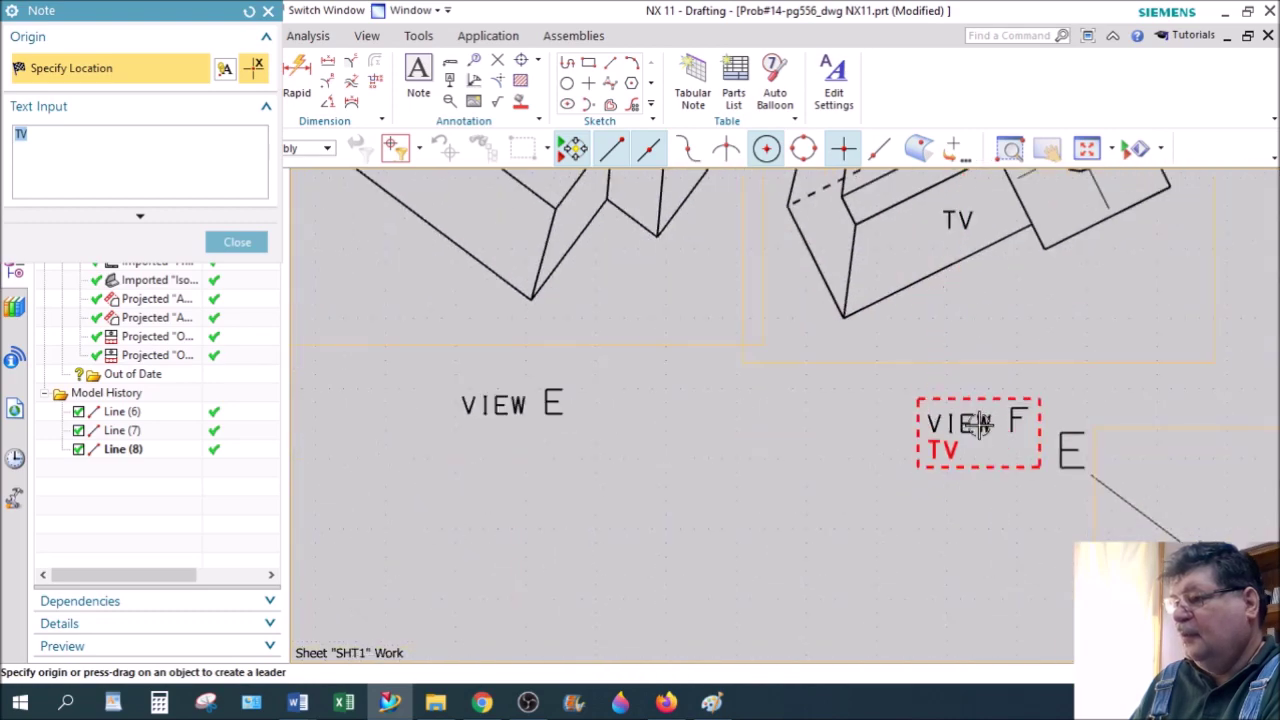
{"action": "middle_click", "coordinate": [908, 390]}
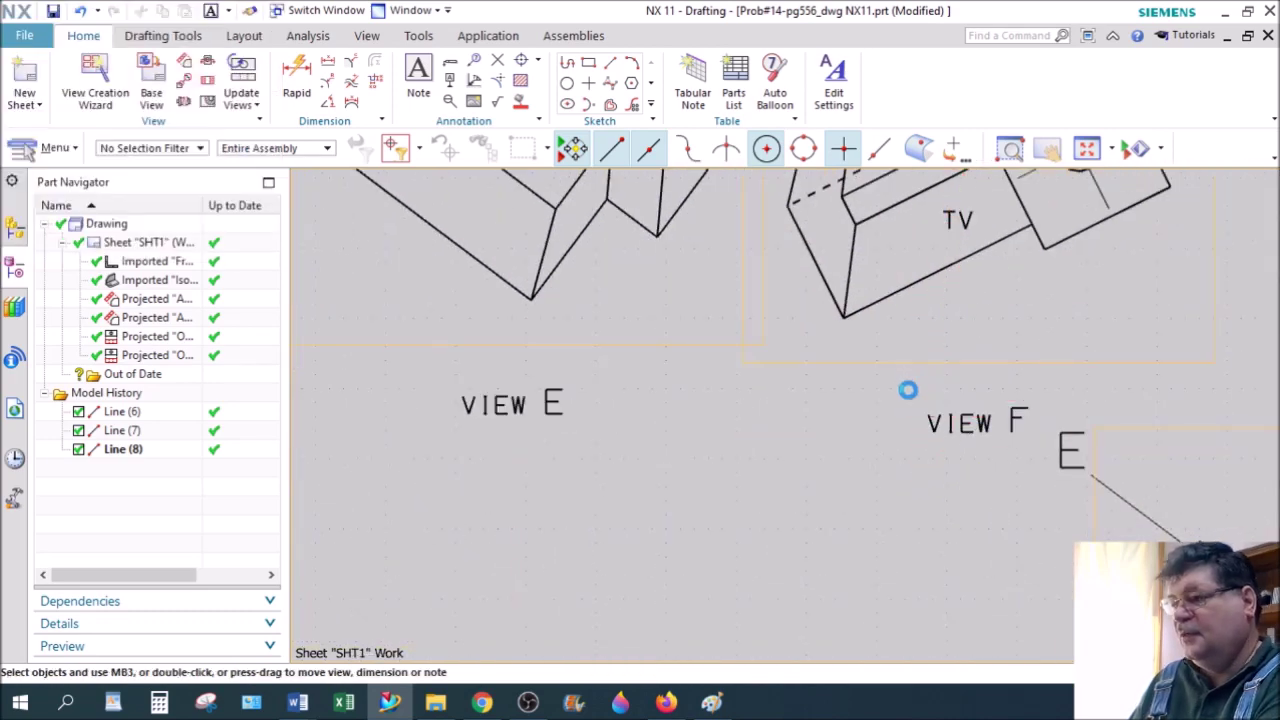
- Move the VIEW F and VIEW E labels up close beneath their auxiliary views
{"action": "scroll", "coordinate": [908, 390], "scroll_direction": "down", "scroll_amount": 4}
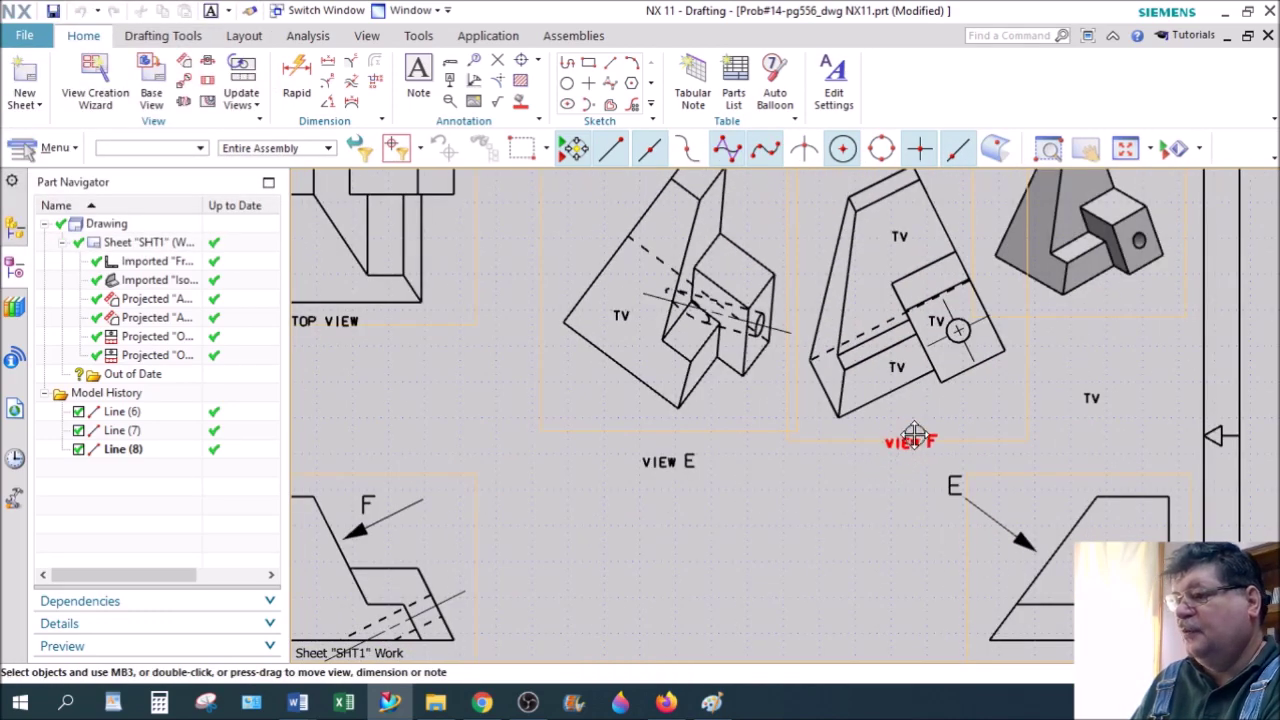
{"action": "left_click_drag", "start_coordinate": [914, 437], "coordinate": [932, 427]}
{"action": "left_click_drag", "start_coordinate": [669, 455], "coordinate": [657, 425]}
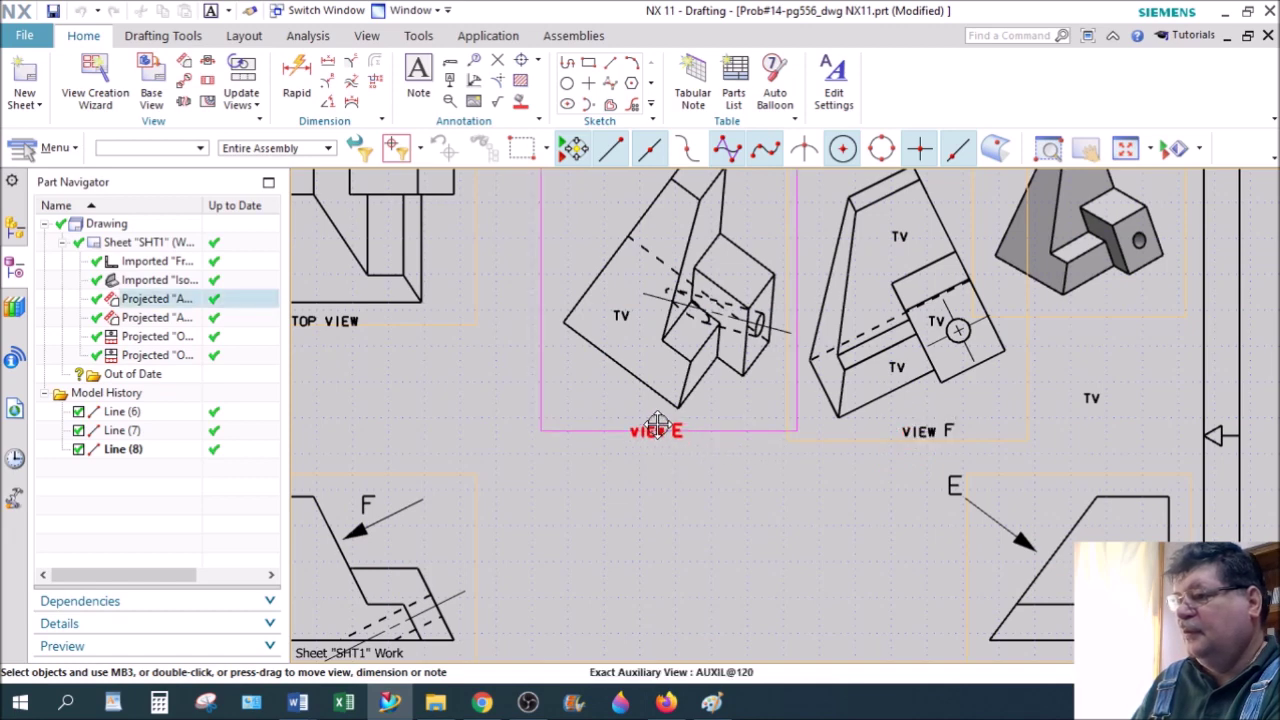
- Delete the stray TV note in the empty area beside view F and move letter E below its view arrow
{"action": "left_click", "coordinate": [1091, 396]}
{"action": "key", "text": "Delete"}
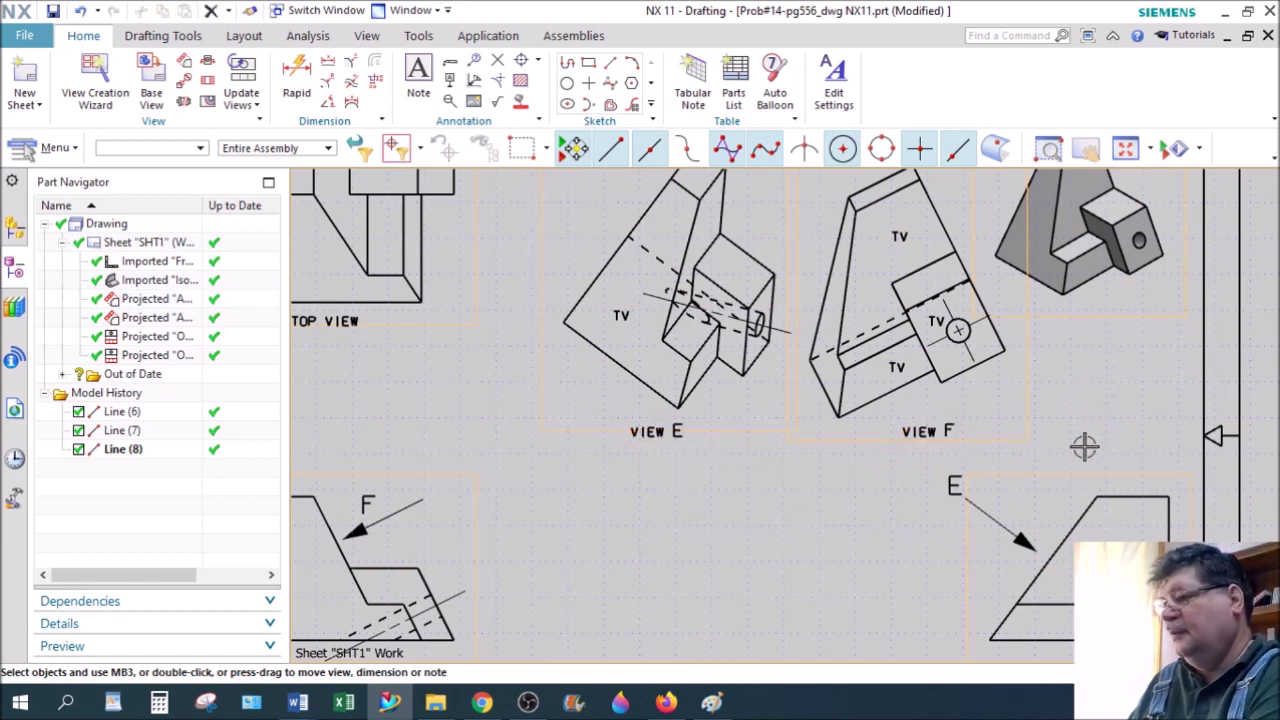
{"action": "left_click_drag", "start_coordinate": [954, 485], "coordinate": [990, 544]}
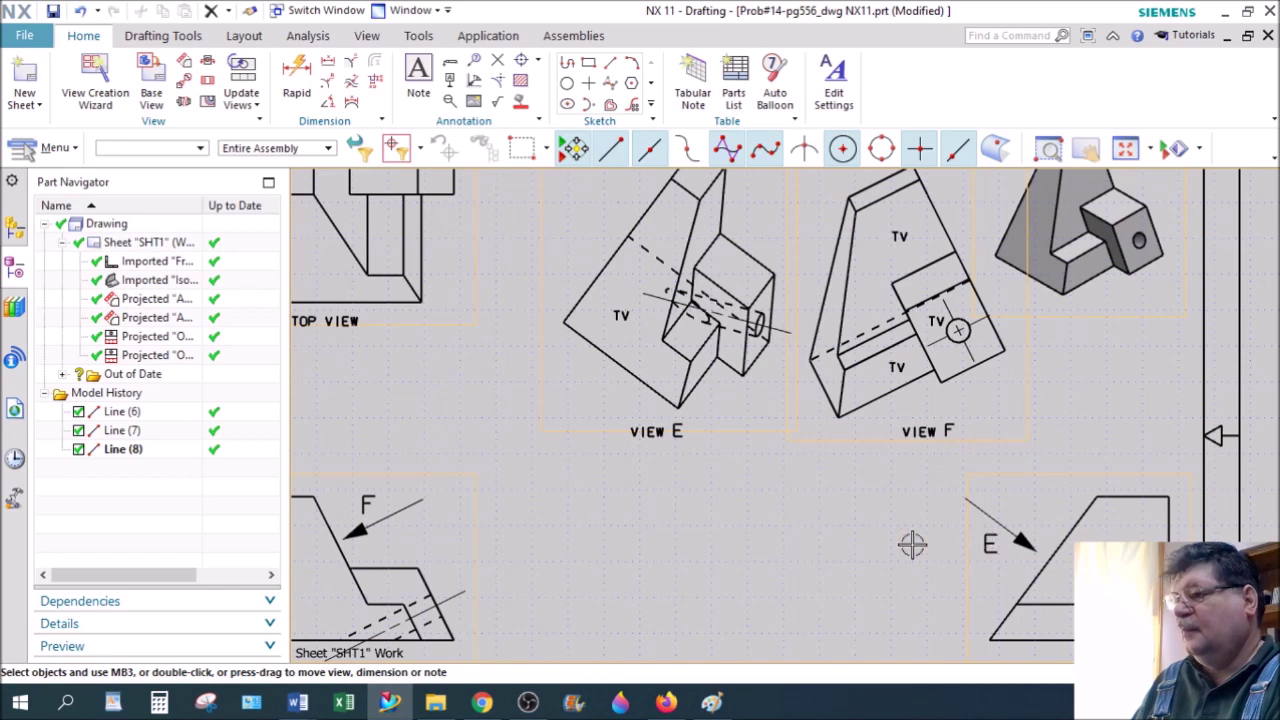
- Reposition view E next to the right side view and view F next to the front view, and fit the whole sheet
{"action": "scroll", "coordinate": [783, 538], "scroll_direction": "down", "scroll_amount": 2}
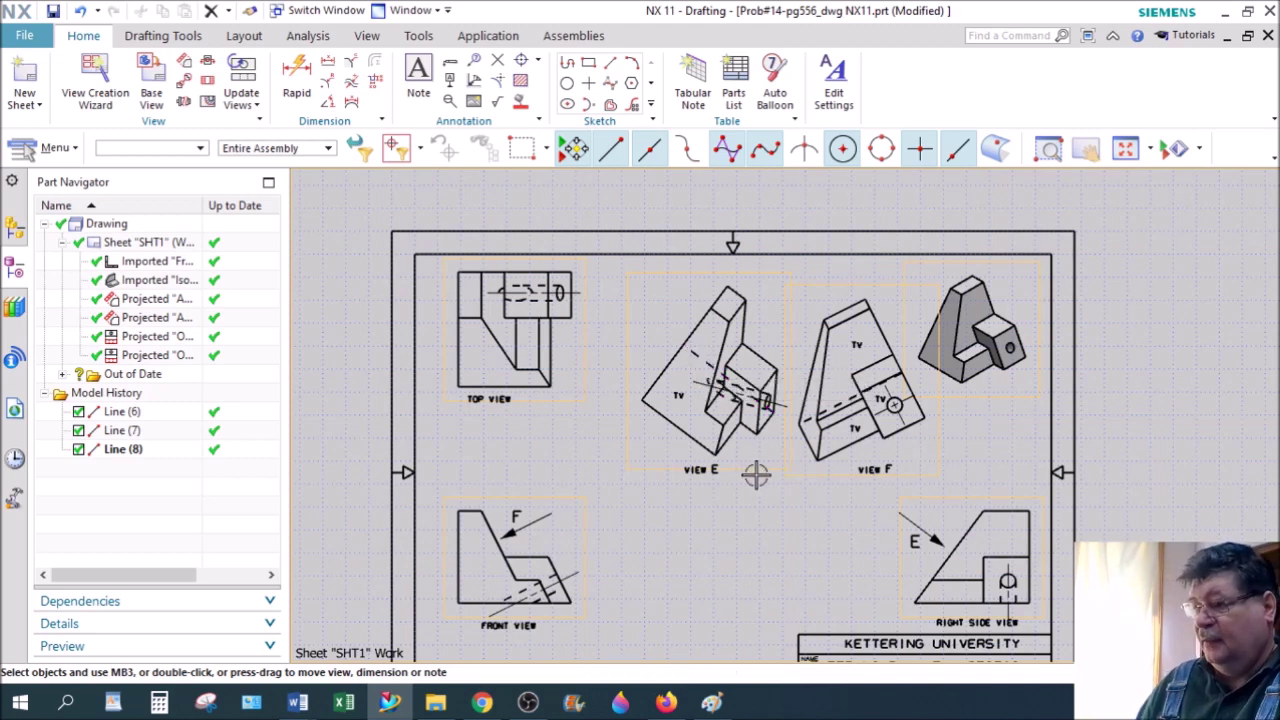
{"action": "left_click_drag", "start_coordinate": [748, 474], "coordinate": [855, 560]}
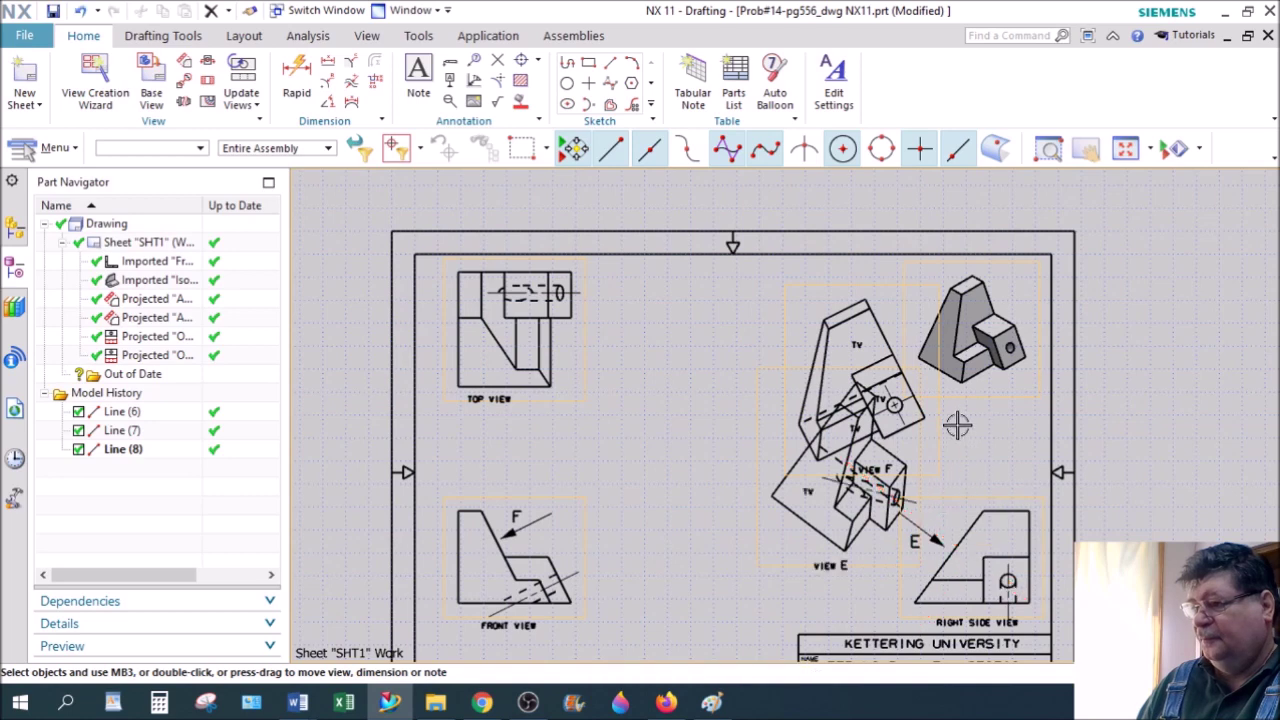
{"action": "mouse_move", "coordinate": [940, 428]}
{"action": "left_mouse_down"}
{"action": "mouse_move", "coordinate": [810, 485]}
{"action": "mouse_move", "coordinate": [753, 534]}
{"action": "left_mouse_up"}
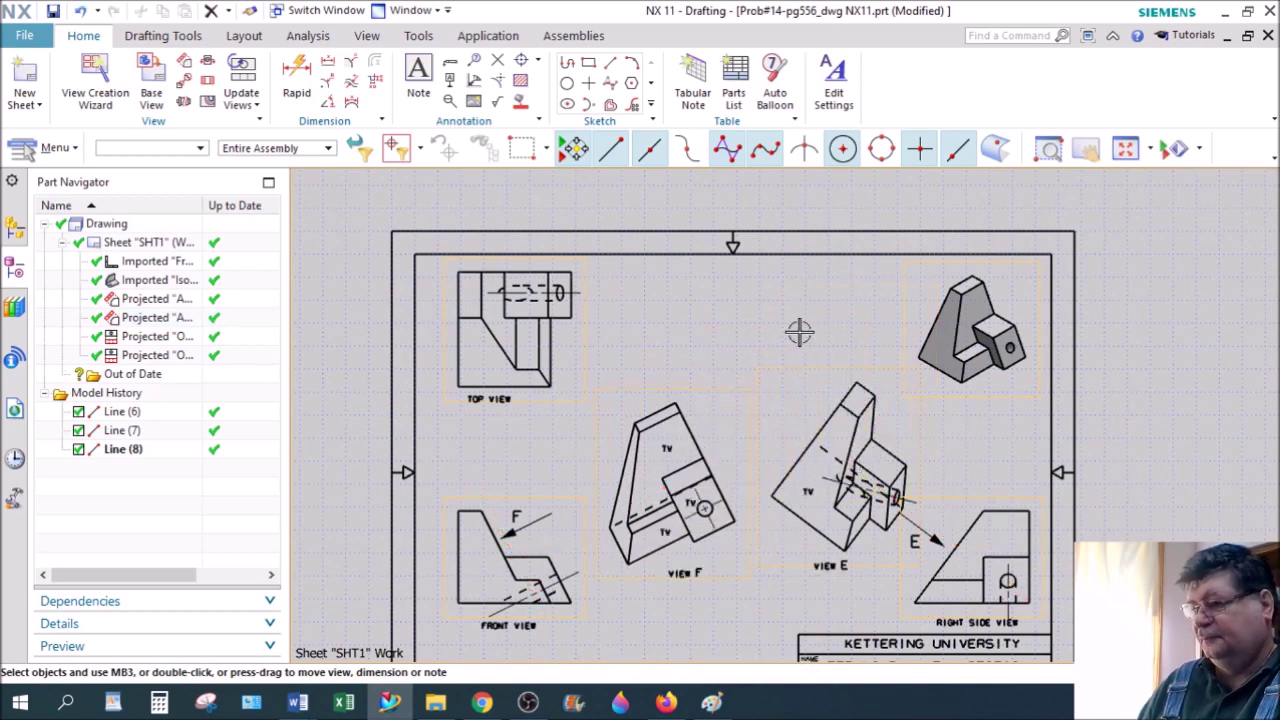
{"action": "left_click", "coordinate": [1138, 149]}
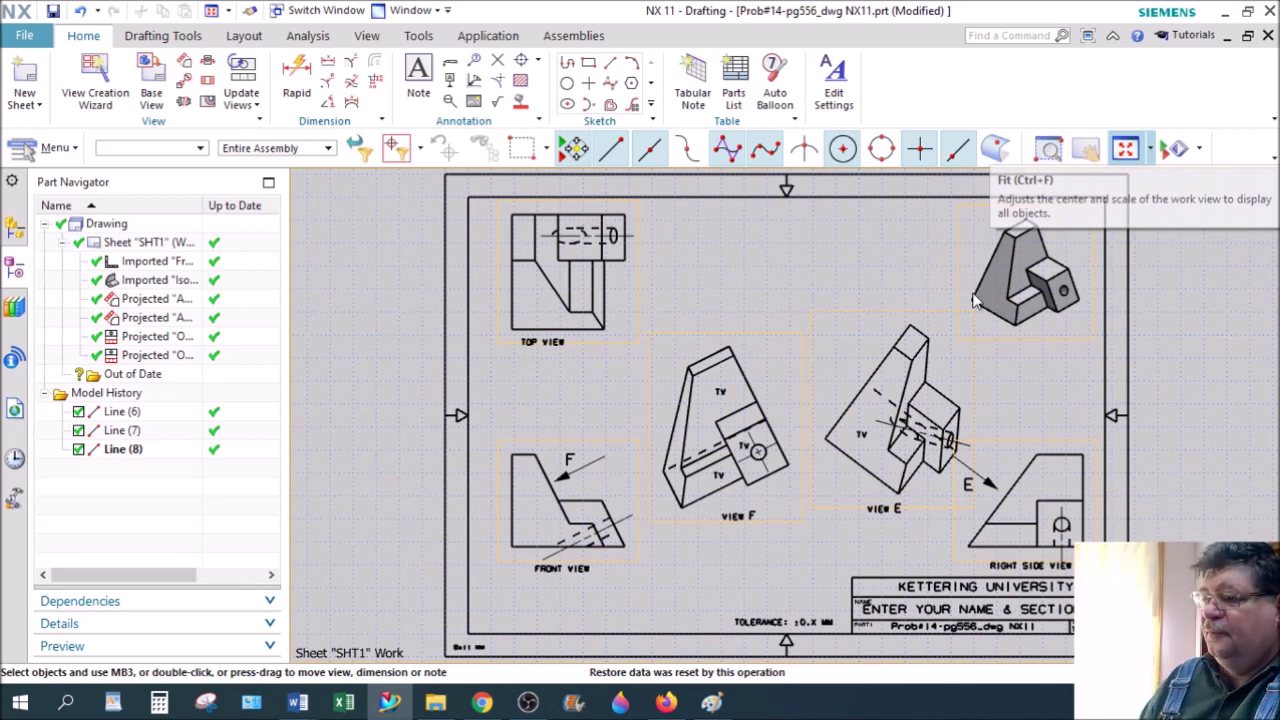
- Switch to the Week 8 assignment document in Word and review its remaining requirements
{"action": "key", "text": "alt+Tab"}
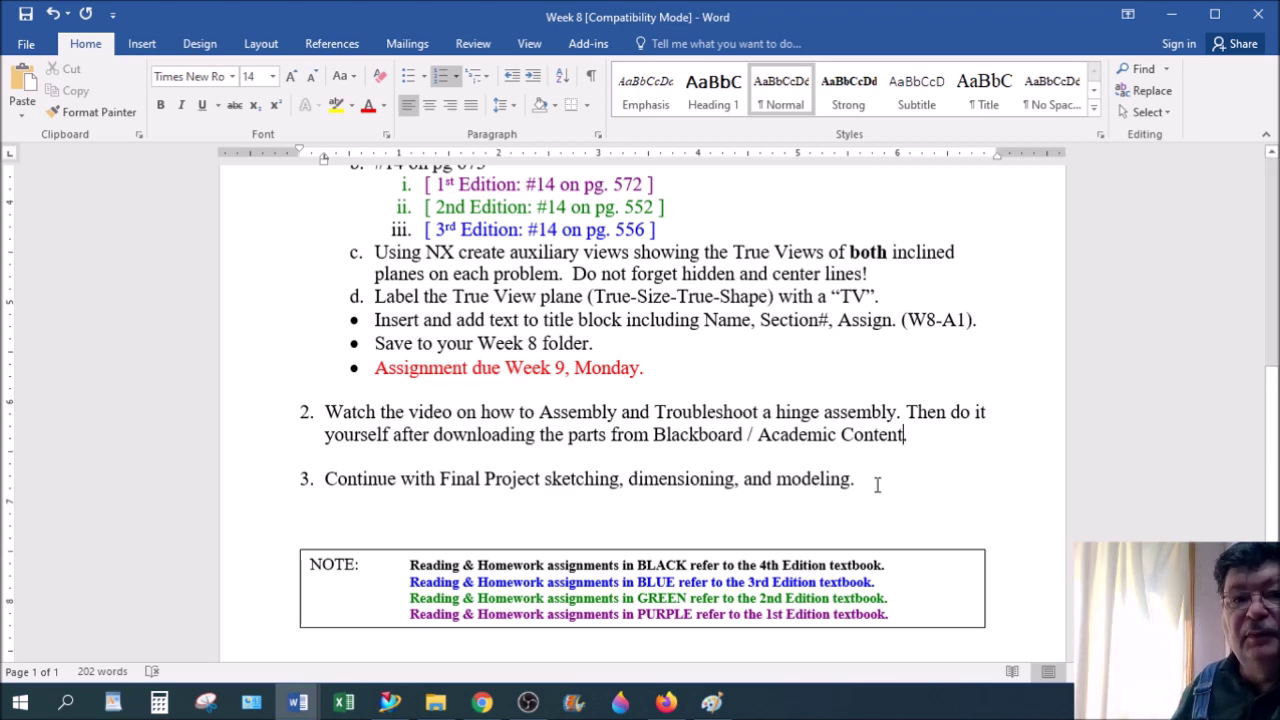
{"action": "type", "text": "."}
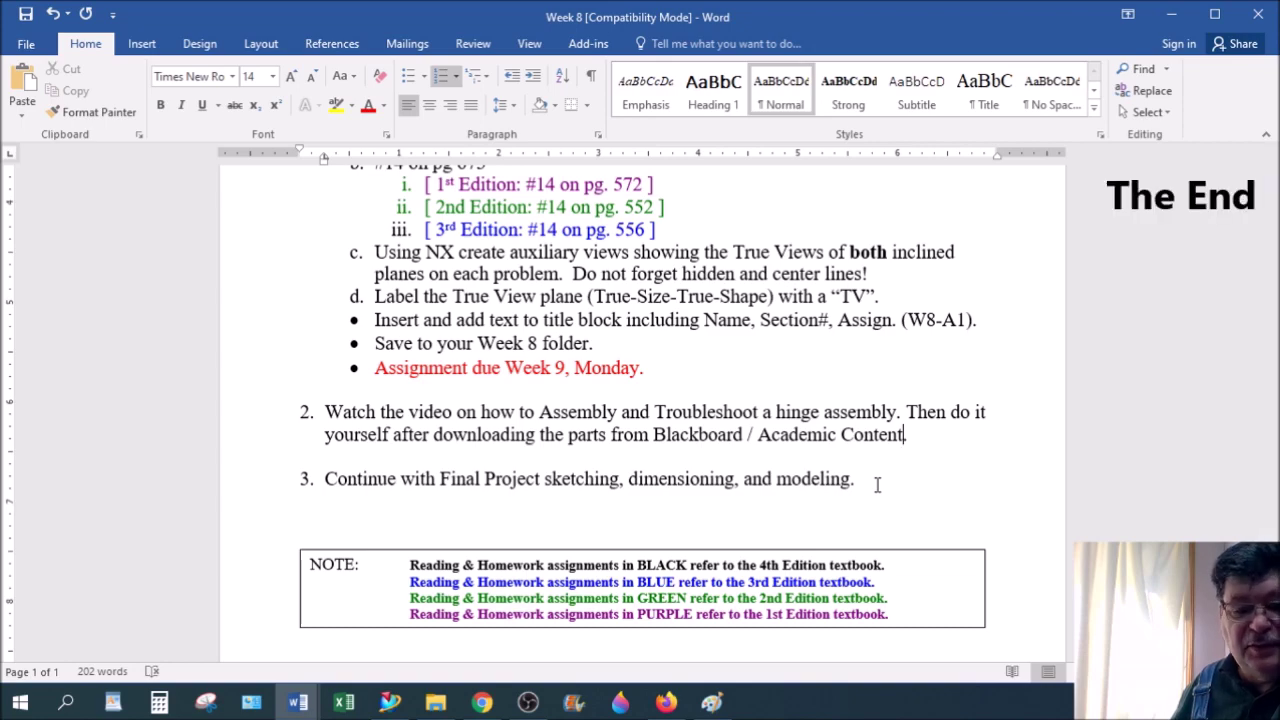